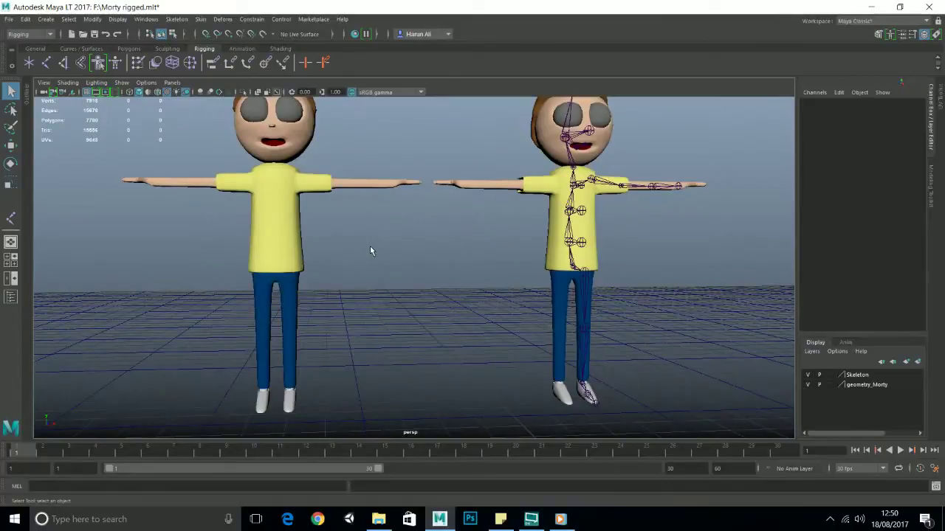
left_click_drag(370, 251, 406, 245, "alt")
scroll(434, 247, "up", 4)
scroll(453, 255, "down", 5)
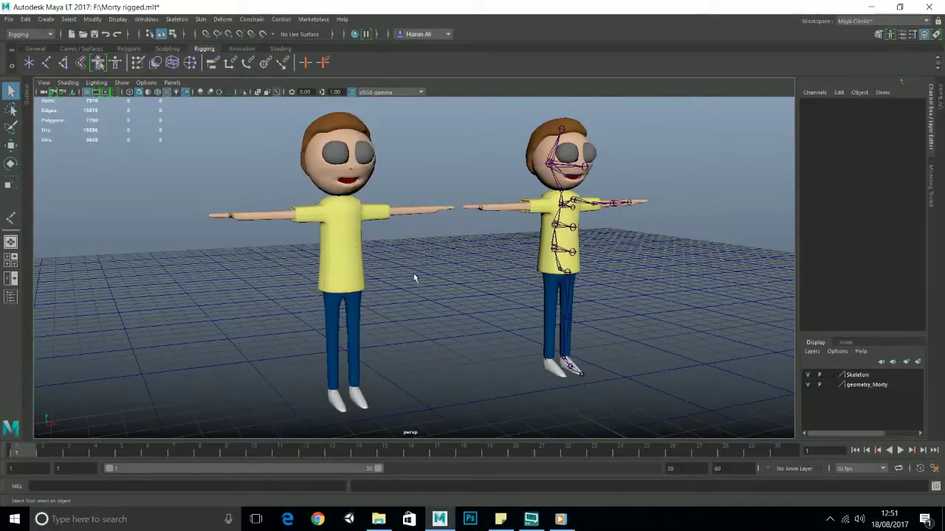
left_click_drag(413, 279, 368, 240, "alt")
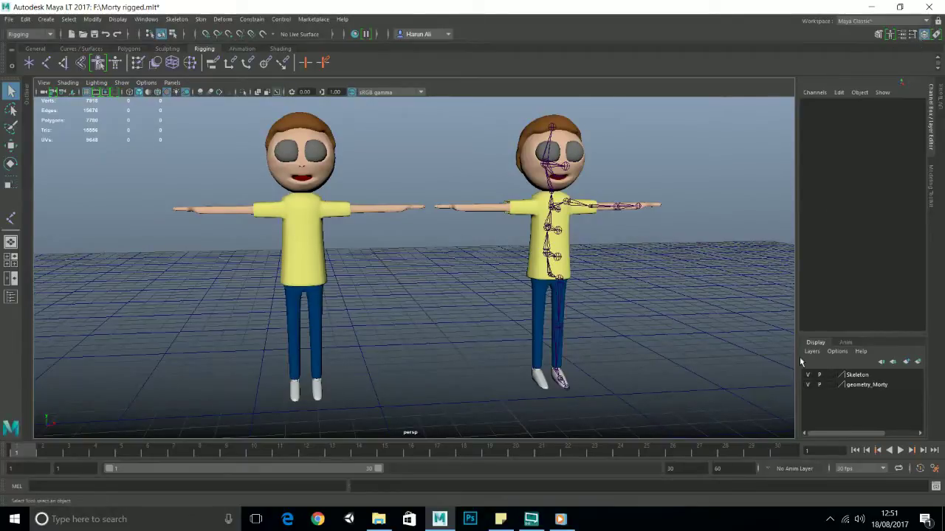
Toggle the Skeleton layer's visibility off and on to check which objects it contains
left_click(875, 377)
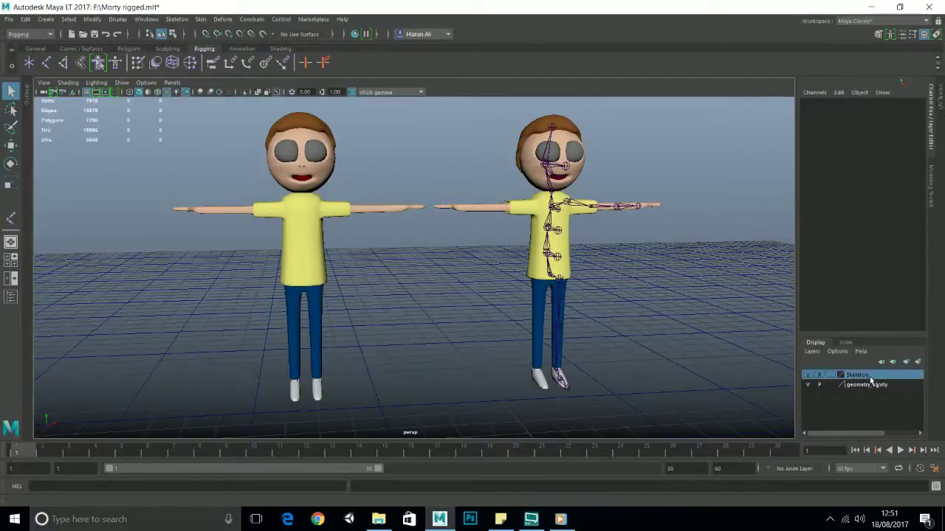
left_click(885, 386)
scroll(654, 354, "up", 5)
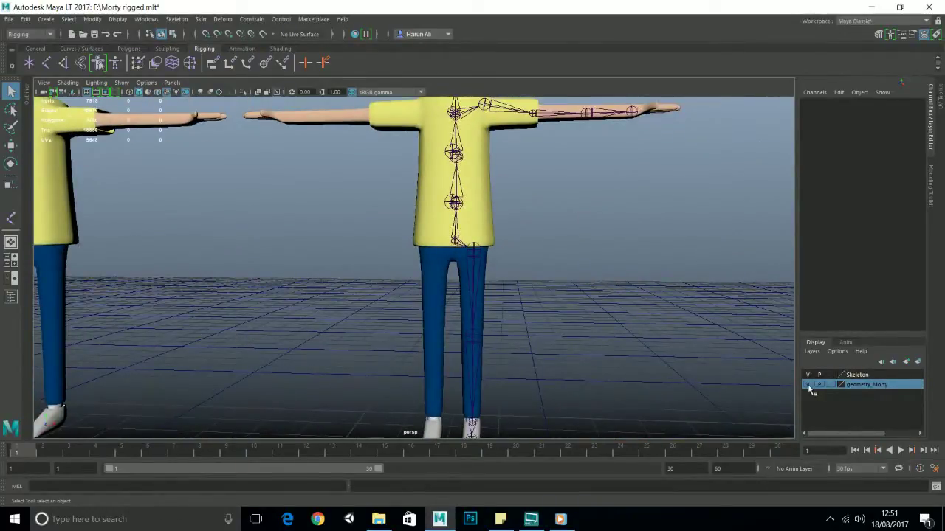
scroll(666, 373, "down", 4)
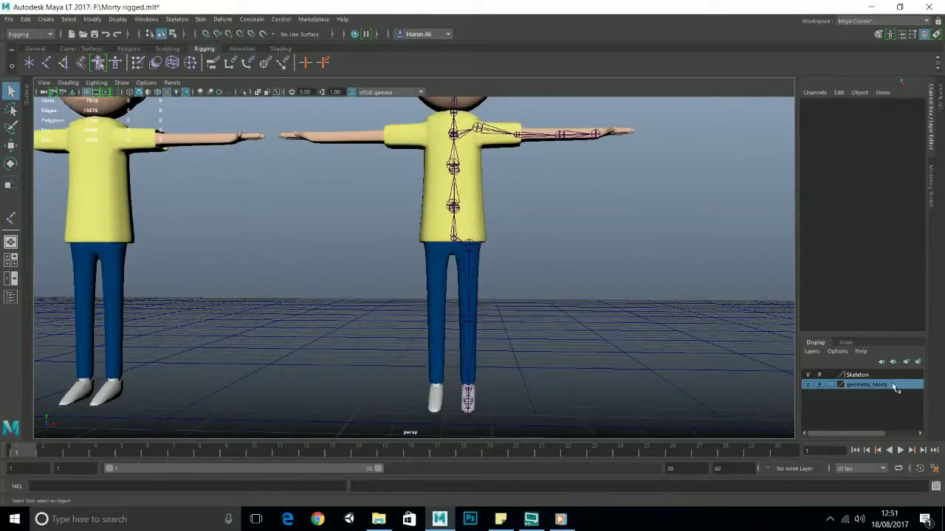
left_click(882, 375)
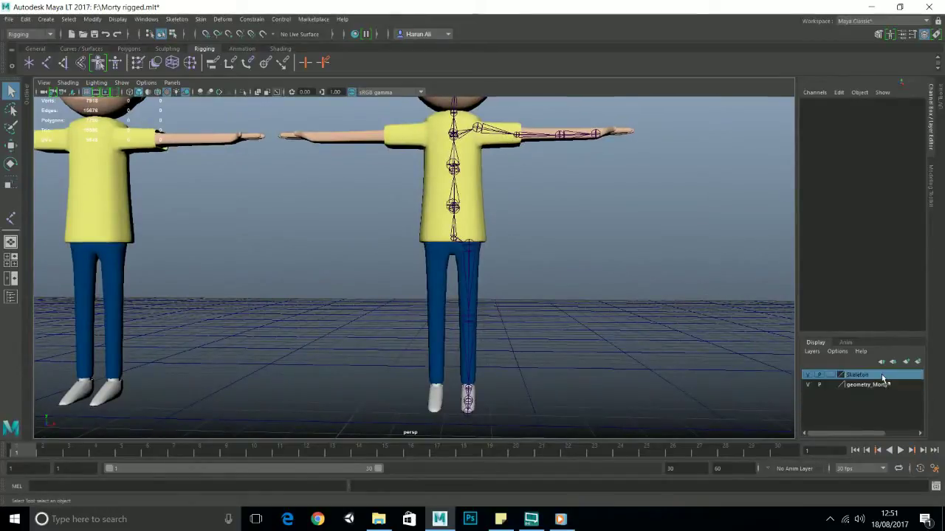
left_click(807, 376)
left_click(807, 376)
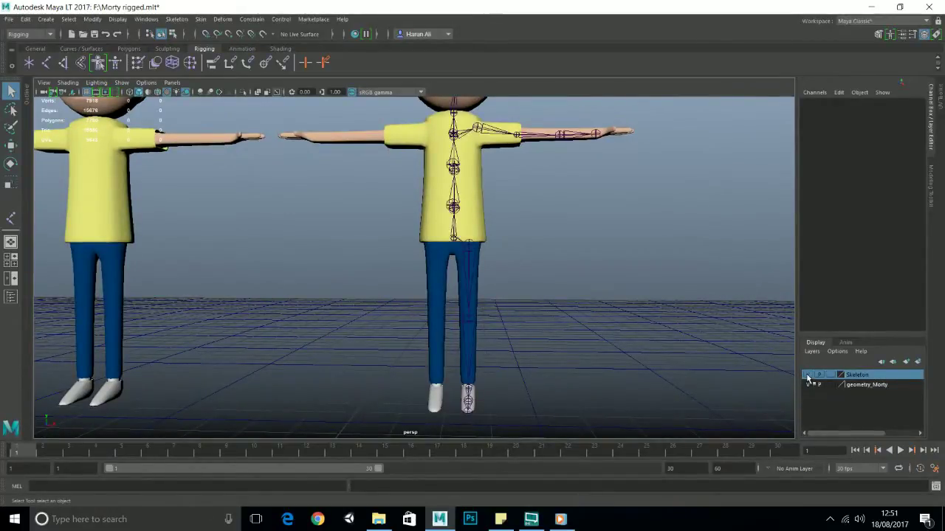
left_click(808, 375)
left_click(808, 376)
Check the geometry_Morty layer's visibility toggle and set the layer's display type to Reference
left_click(867, 387)
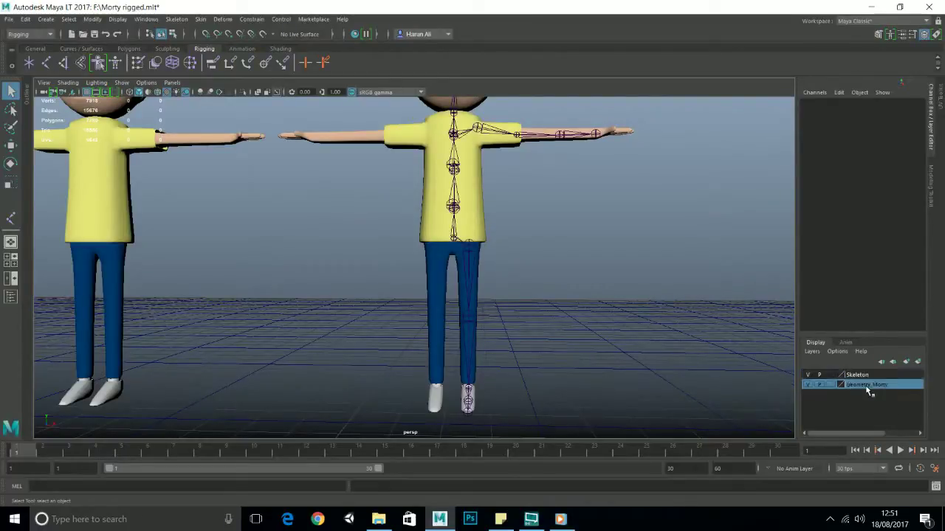
left_click(807, 385)
left_click(808, 385)
left_click(831, 385)
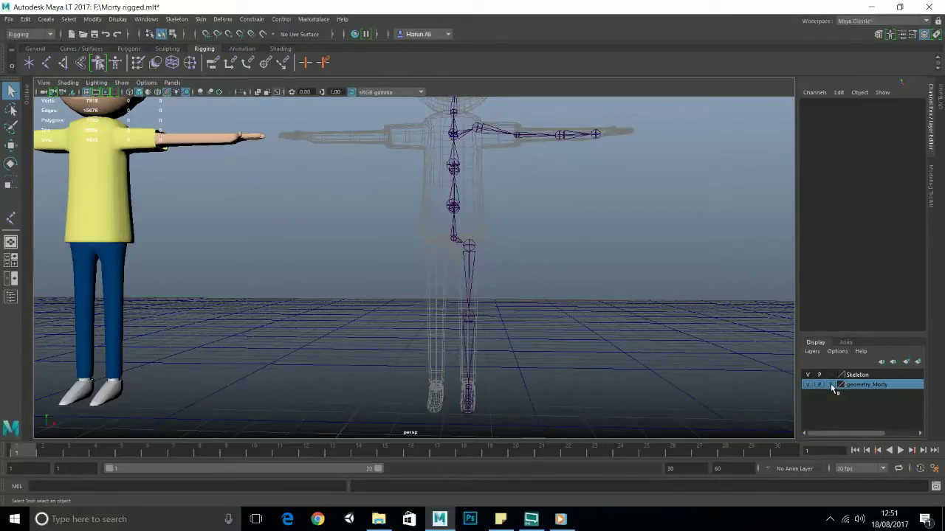
left_click(831, 383)
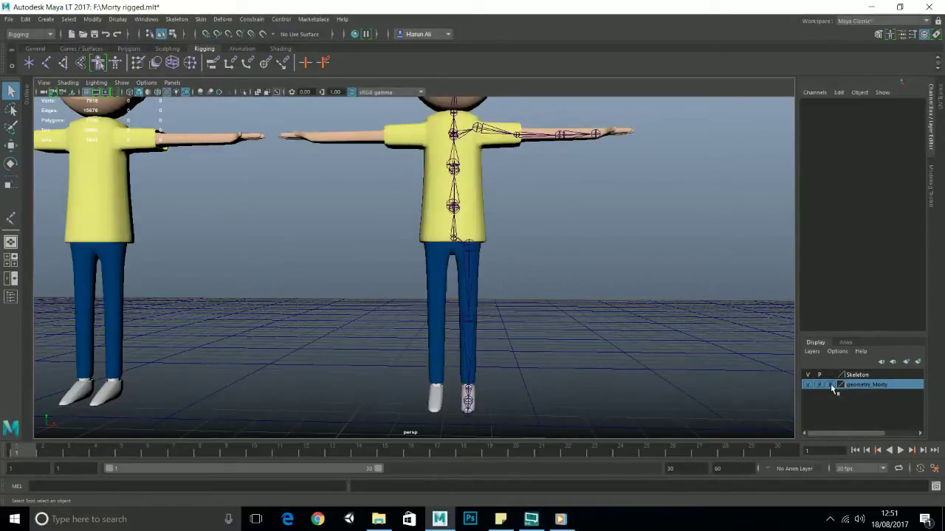
Select across the rigged Morty to test which objects can be picked with its geometry layer set to Reference
right_click(480, 201)
scroll(380, 158, "down", 5)
left_click_drag(523, 345, 523, 346)
scroll(500, 344, "up", 4)
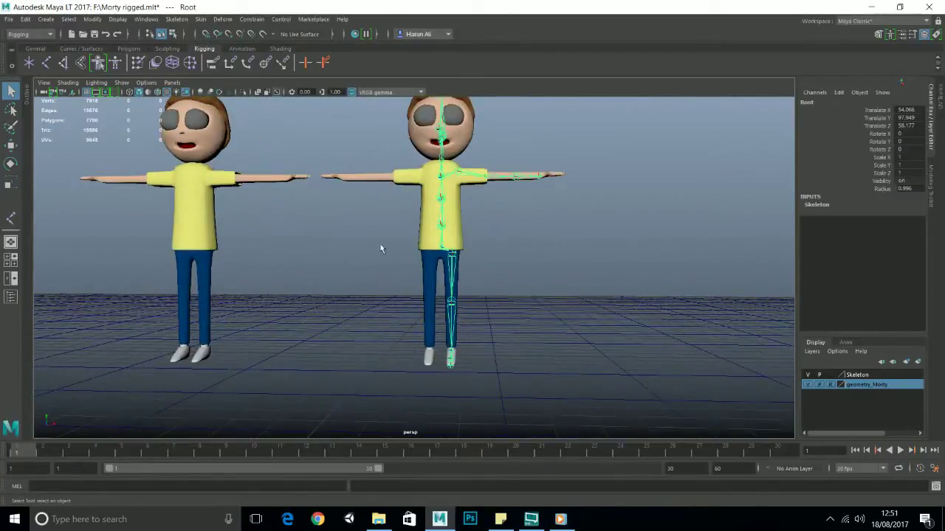
scroll(332, 267, "up", 2)
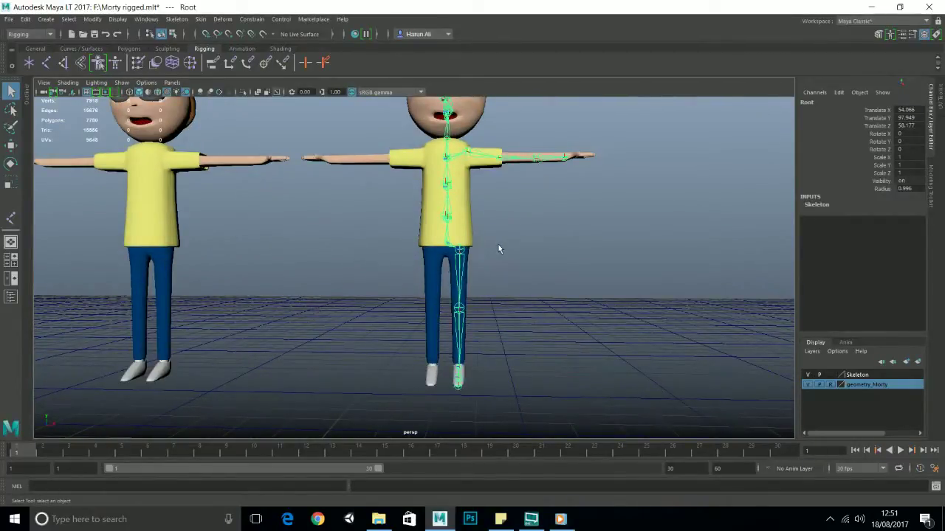
Test selecting the unrigged Morty's top as an object and by face, and clear the selection
left_click(171, 218)
scroll(176, 214, "down", 2)
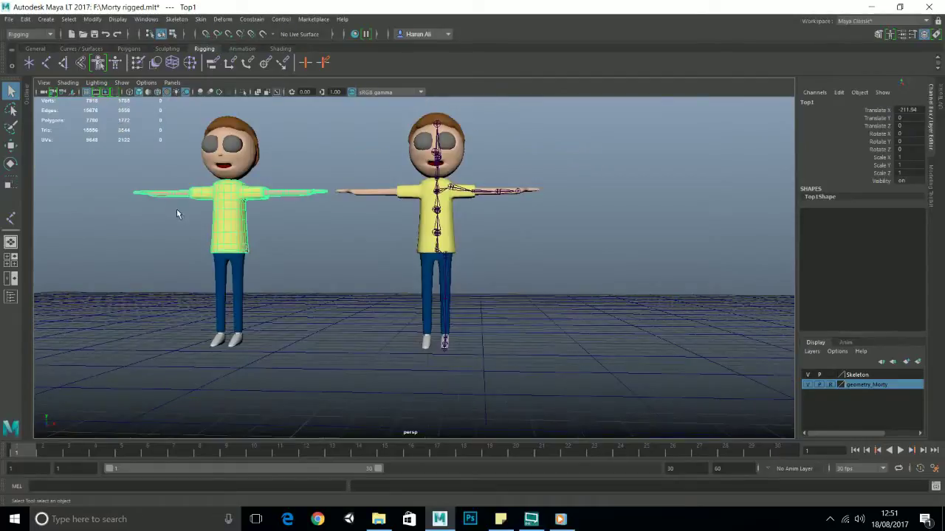
scroll(197, 200, "up", 2)
right_click_drag(195, 201, 226, 185)
left_click(198, 217)
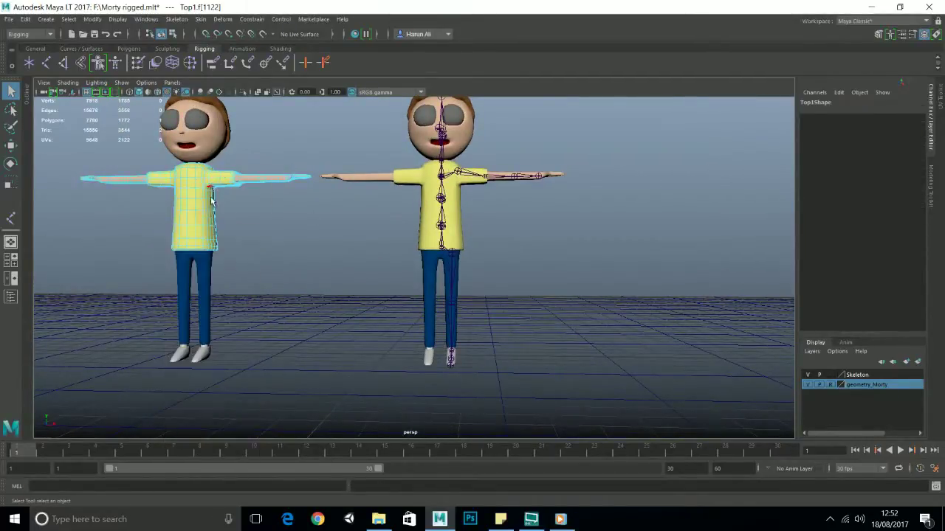
left_click(438, 230)
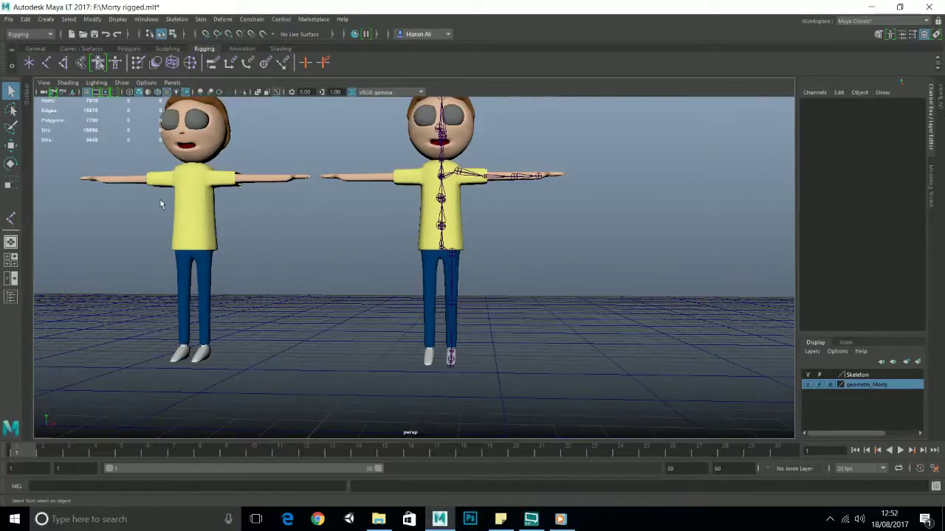
Create a new display layer and name it Morty_2
left_click(907, 362)
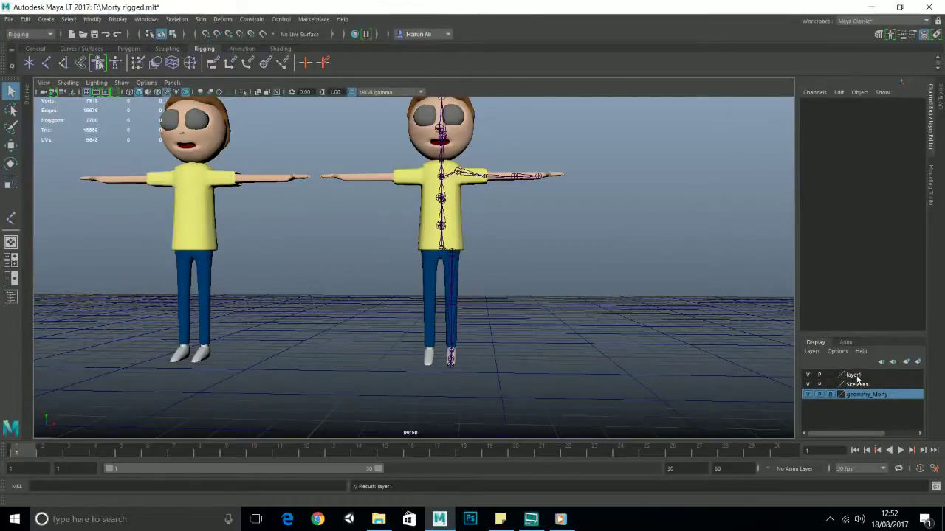
double_click(854, 376)
left_click_drag(382, 196, 240, 208)
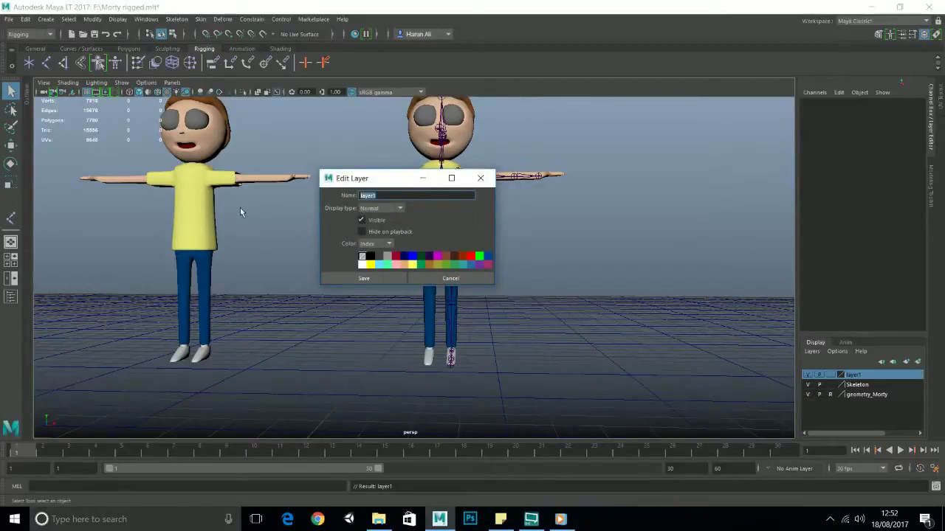
type("Morty")
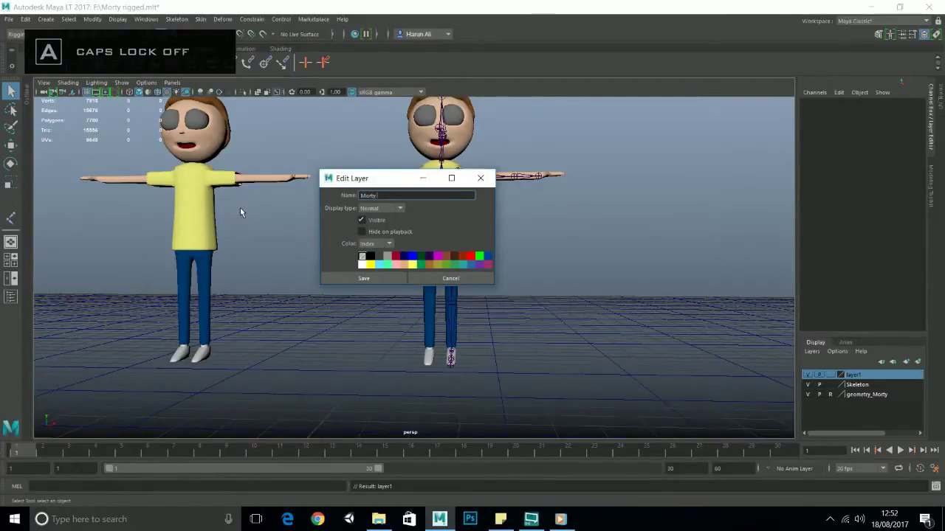
type("_")
key("Caps_Lock")
type("2")
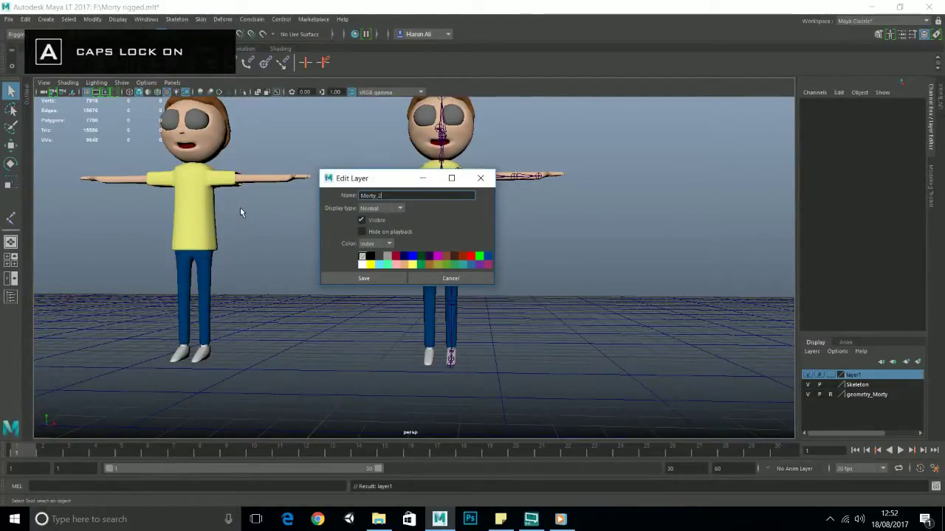
key("Caps_Lock")
key("Return")
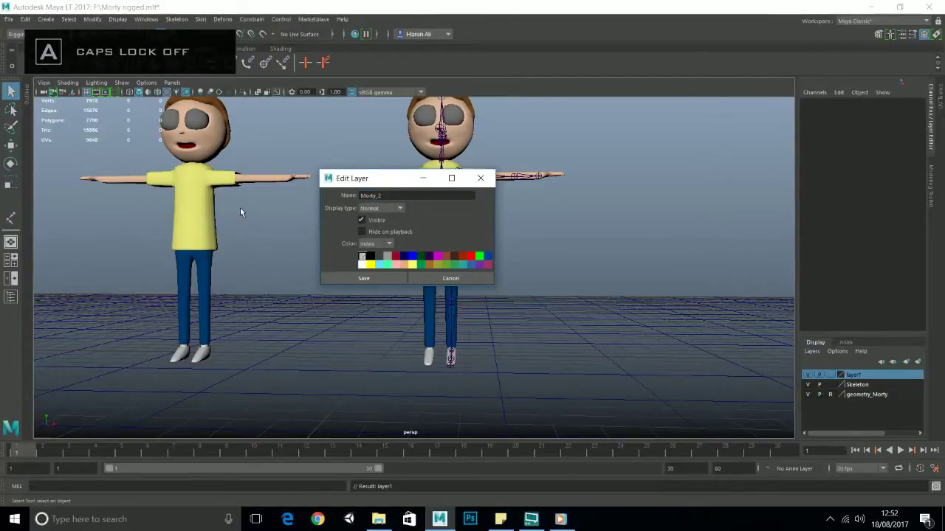
left_click(355, 279)
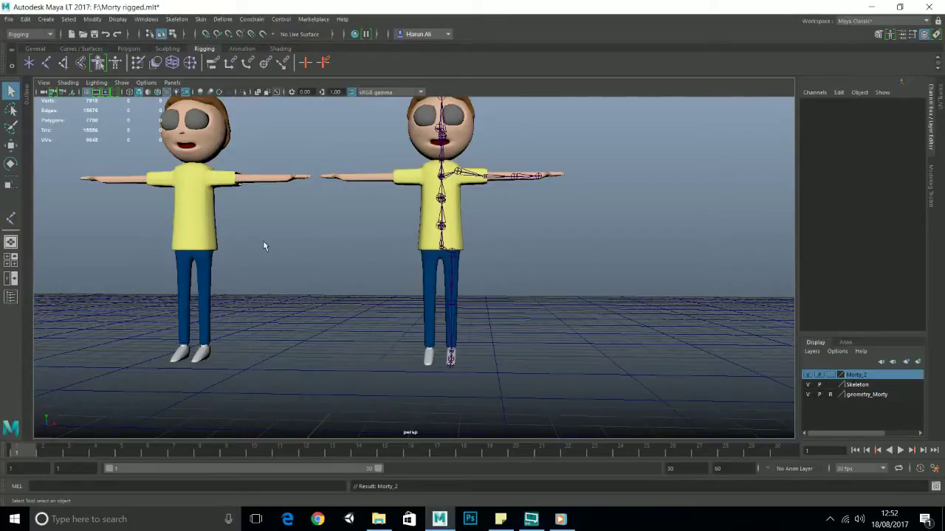
Select all parts of the unrigged Morty and add them to the Morty_2 layer
scroll(284, 256, "down", 3)
left_click_drag(291, 255, 311, 252, "alt")
middle_click_drag(311, 252, 372, 259, "alt")
scroll(371, 259, "up", 2)
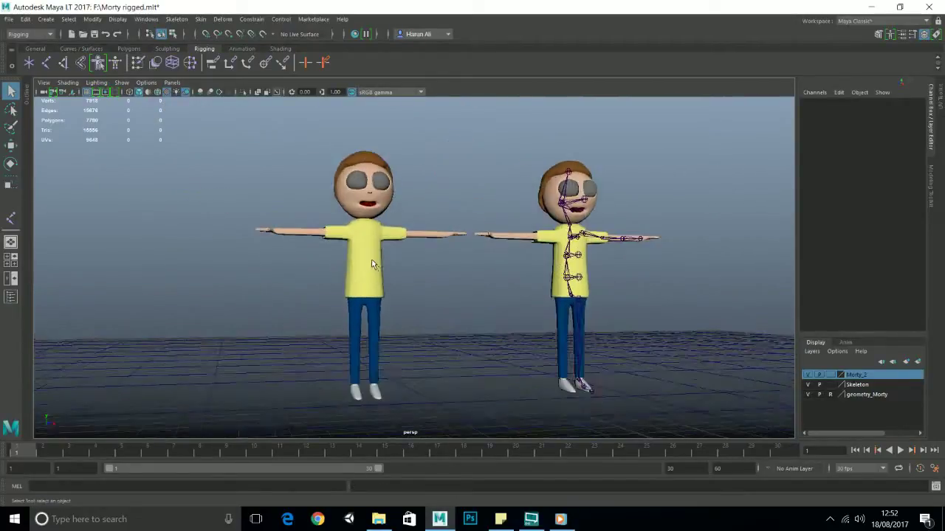
left_click(369, 258)
left_click_drag(451, 291, 520, 291, "alt")
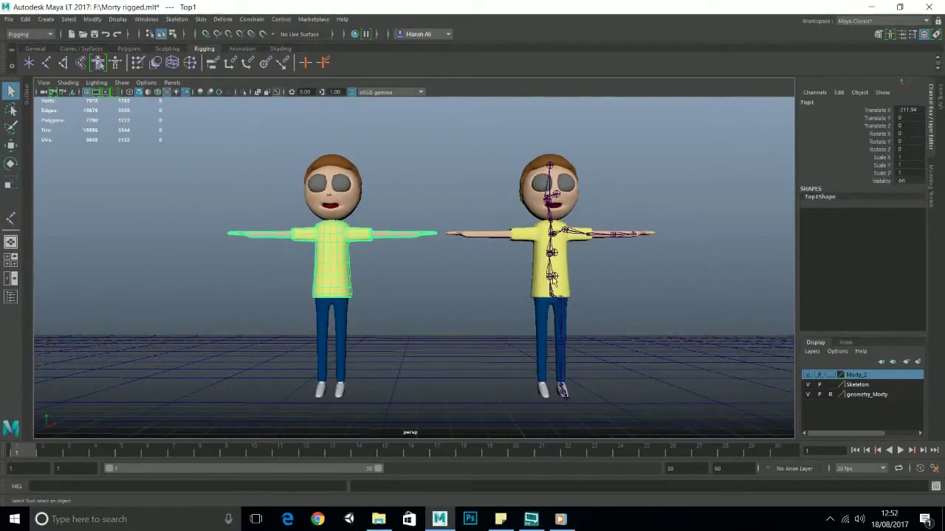
scroll(257, 286, "down", 2)
left_click(256, 172)
left_click_drag(257, 172, 433, 382)
scroll(561, 382, "up", 3)
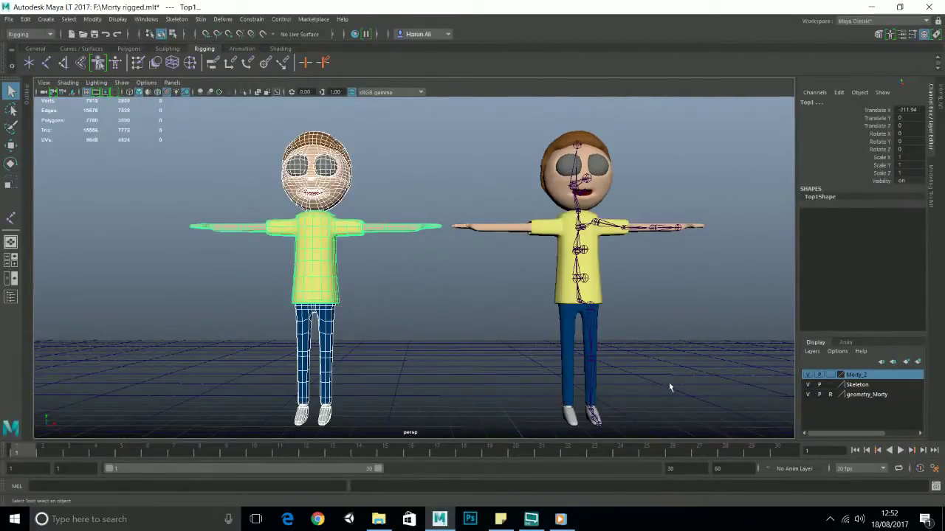
right_click(880, 379)
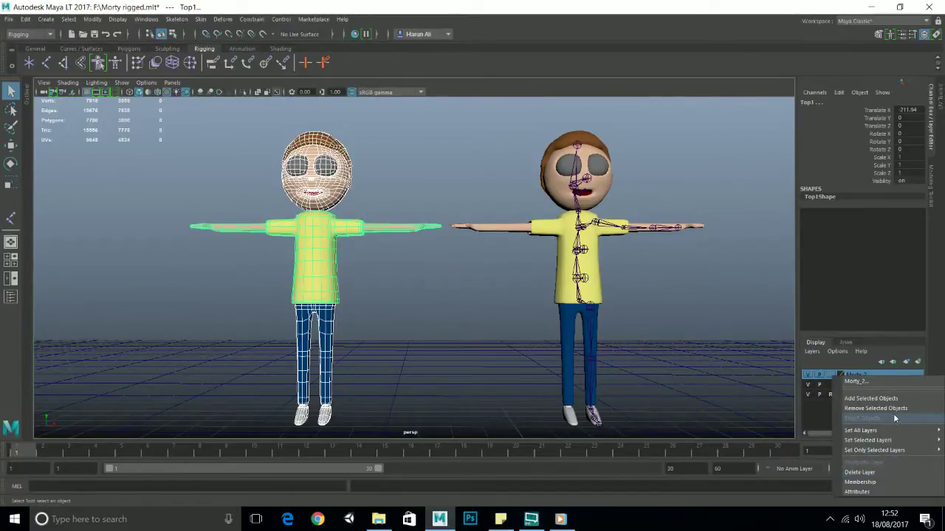
left_click(871, 399)
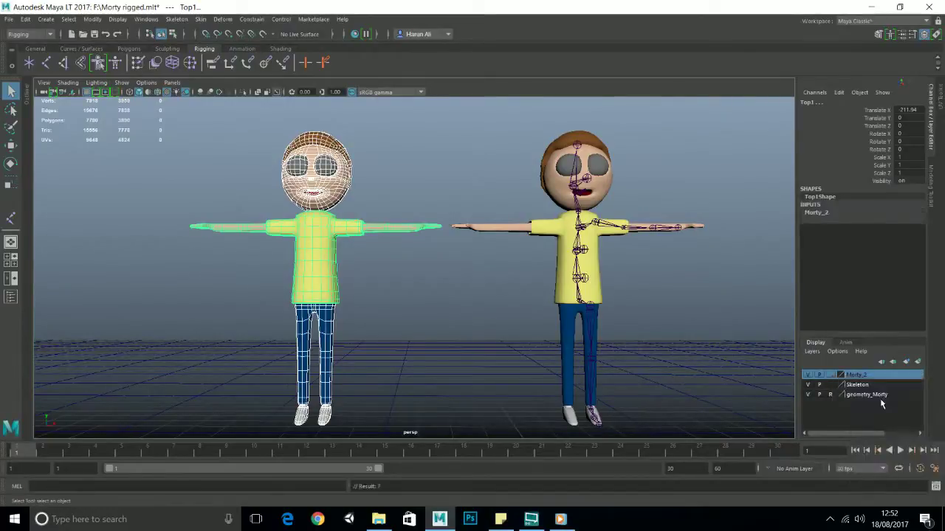
Toggle the Morty_2 layer's visibility off and on to check that it controls the unrigged character
left_click(808, 375)
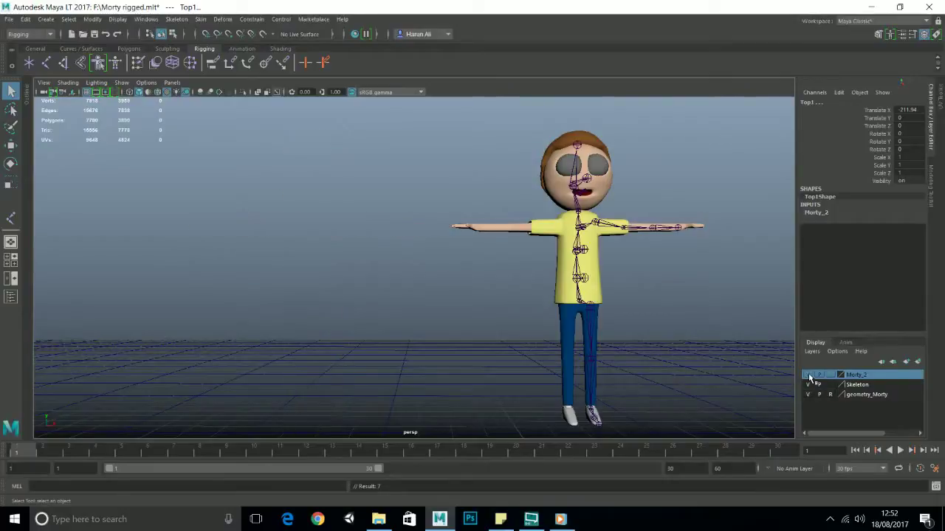
left_click(808, 375)
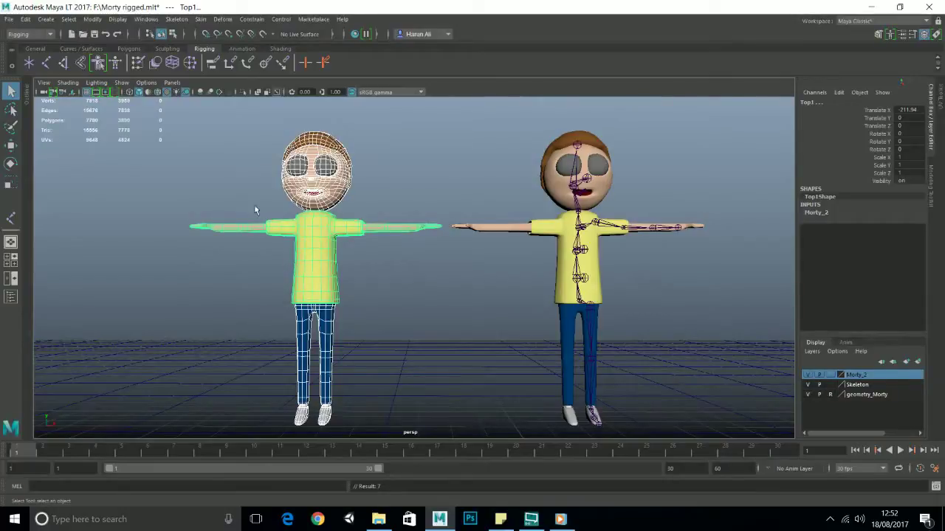
left_click(808, 375)
left_click(808, 375)
Hide the geometry_Morty and Skeleton layers, and deselect the unrigged Morty
left_click(807, 395)
left_click(808, 384)
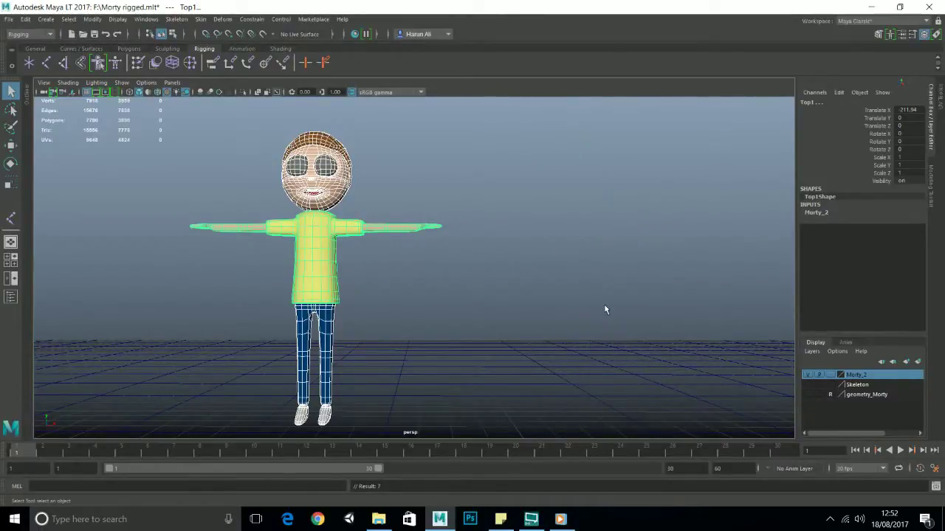
left_click_drag(433, 263, 398, 267, "alt")
middle_click_drag(398, 268, 424, 254, "alt")
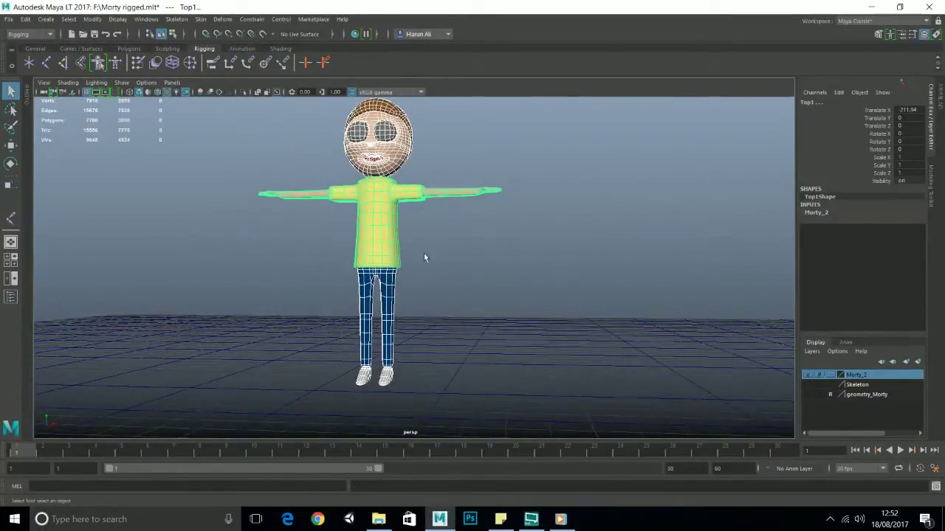
left_click_drag(424, 254, 426, 249, "alt")
key("w")
scroll(432, 251, "down", 4)
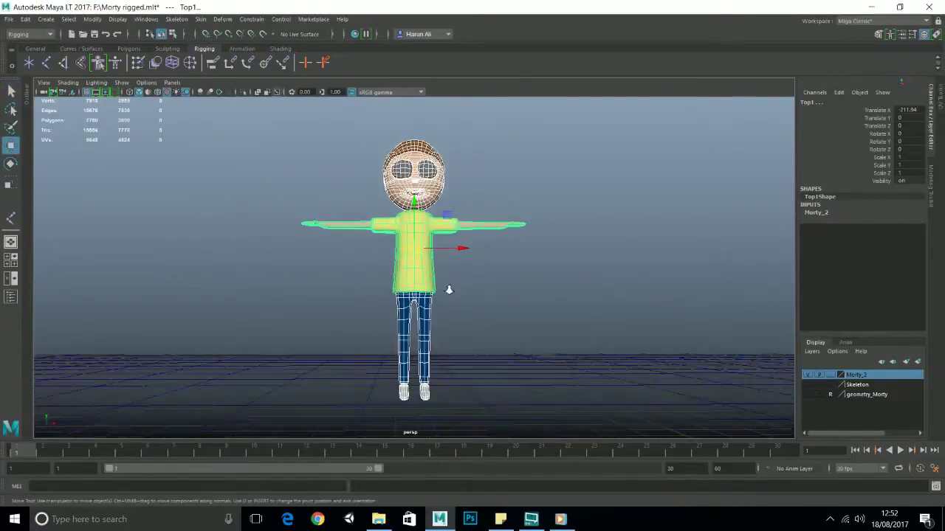
scroll(467, 287, "up", 2)
left_click_drag(467, 288, 463, 290, "alt")
left_click(485, 306)
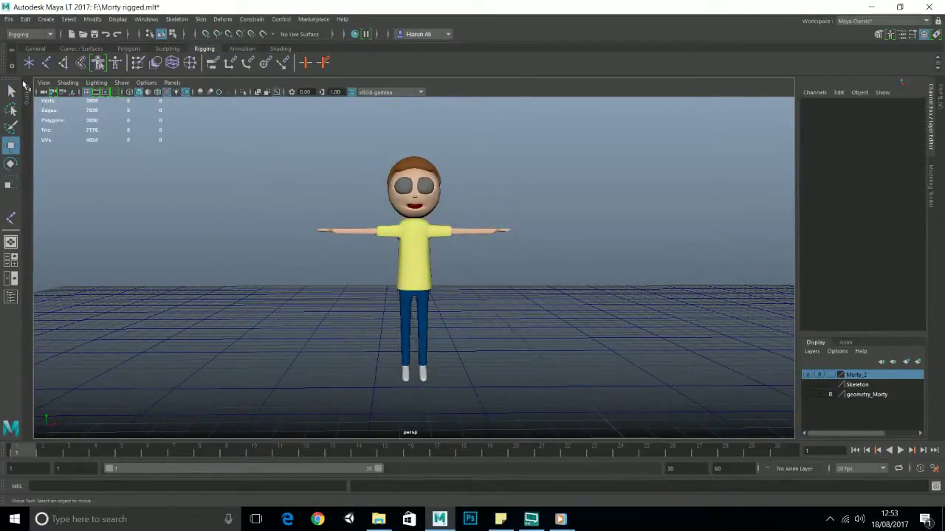
Switch to the Rigging menu set and activate the Create Joints tool
left_click(24, 35)
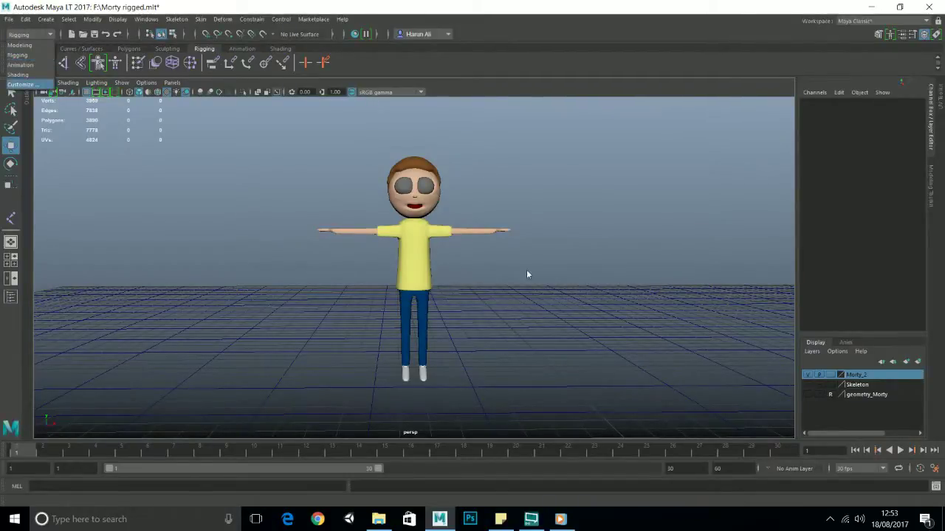
left_click(34, 58)
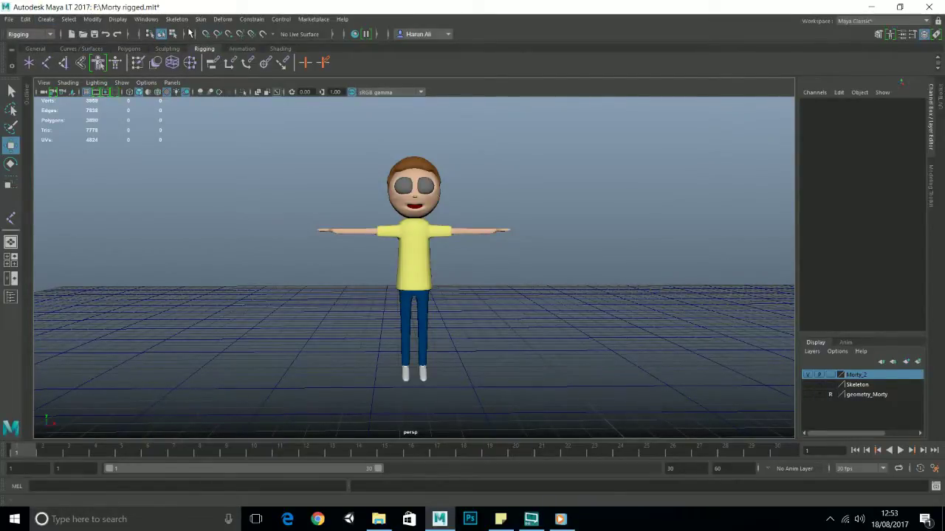
left_click(181, 20)
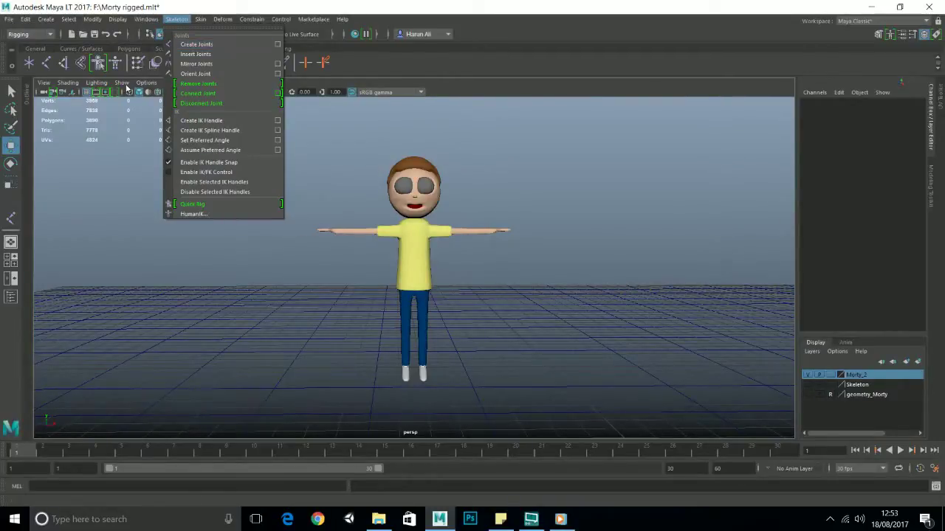
left_click(46, 65)
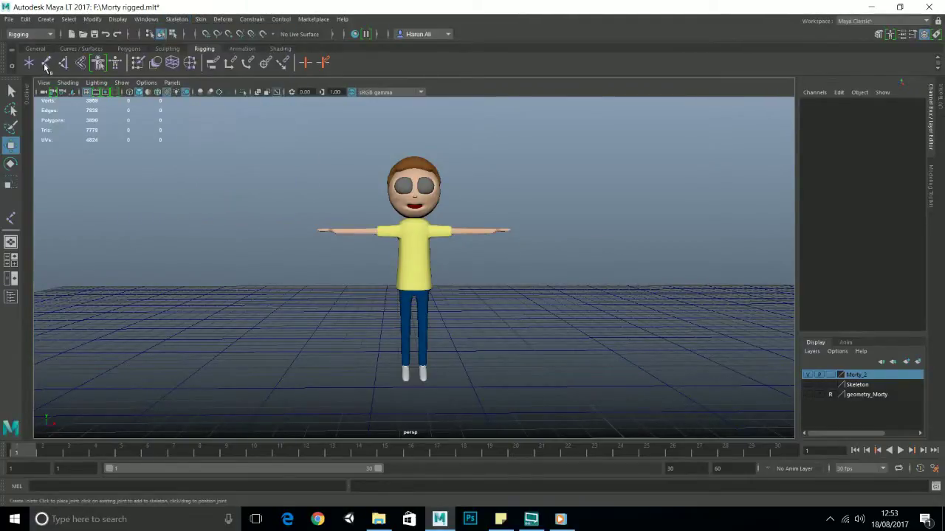
left_click(45, 68)
key("space")
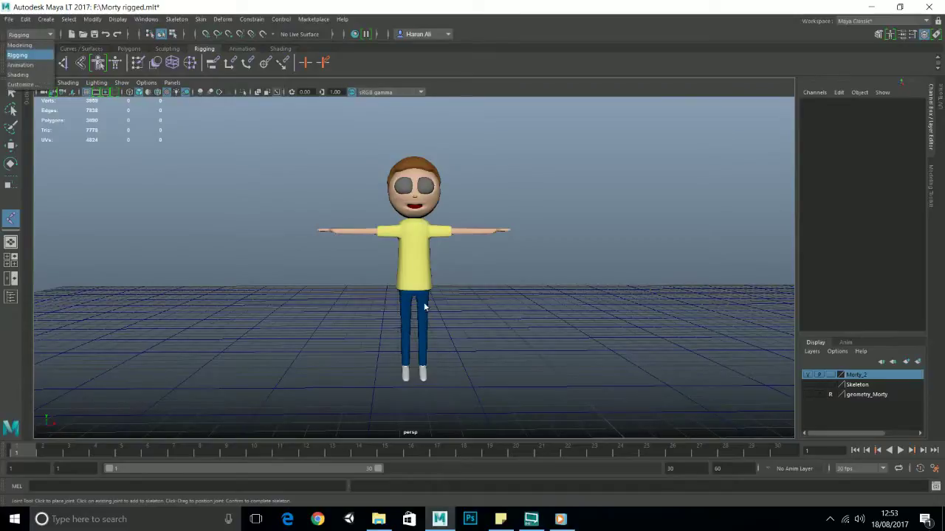
left_click(34, 56)
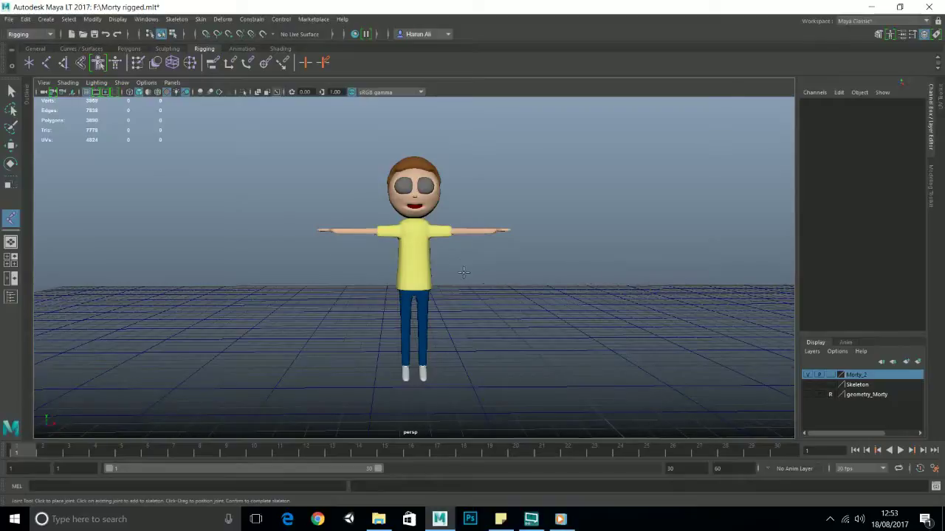
Set the Morty_2 display layer to Reference so that the mesh cannot be selected
scroll(464, 273, "down", 2)
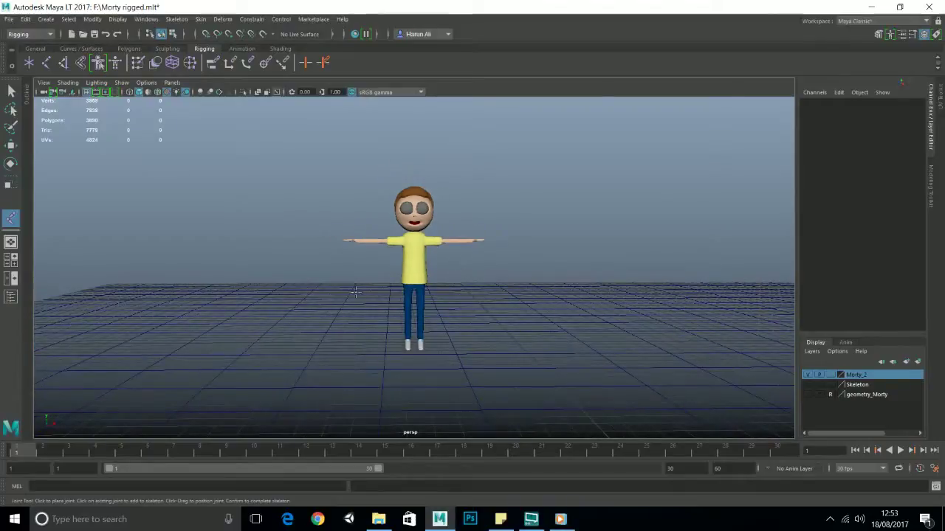
left_click(832, 376)
left_click(831, 376)
scroll(384, 290, "up", 2)
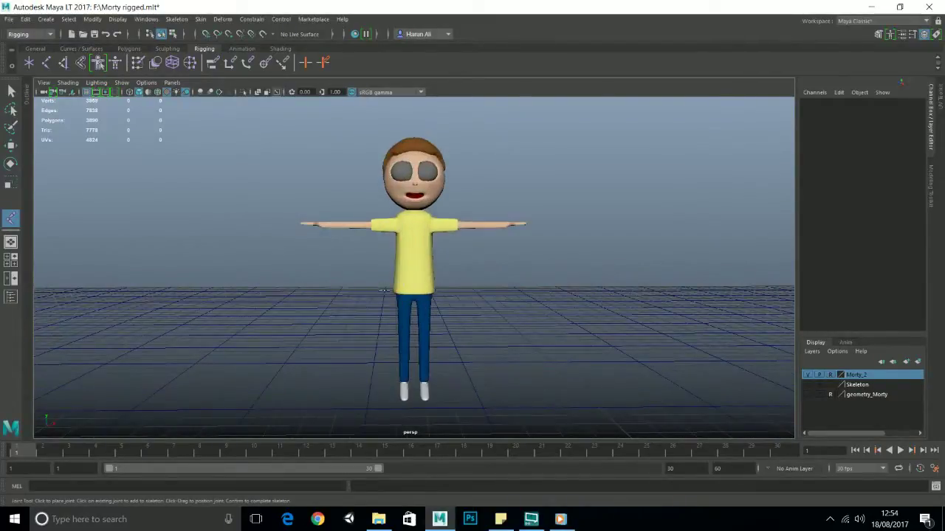
Turn on wireframe-on-shaded and X-ray display for the character in the perspective view
scroll(214, 251, "up", 3)
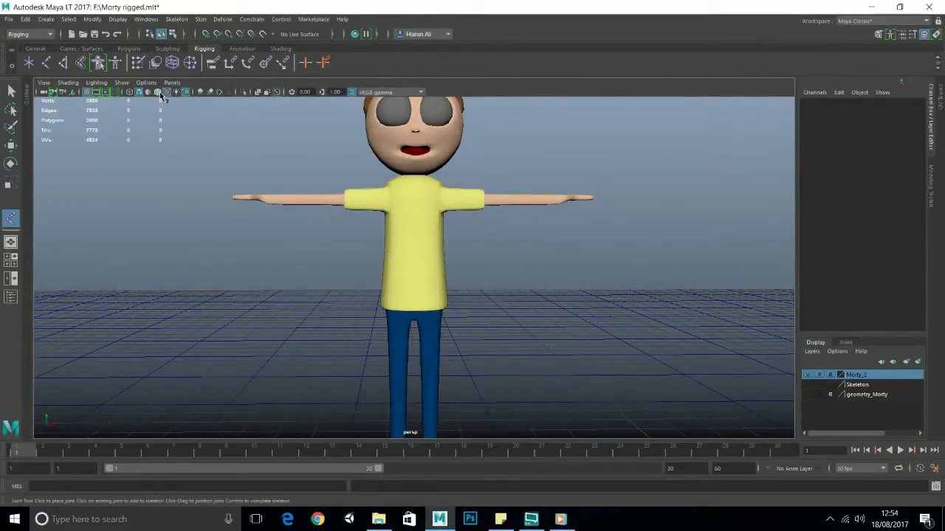
left_click(159, 93)
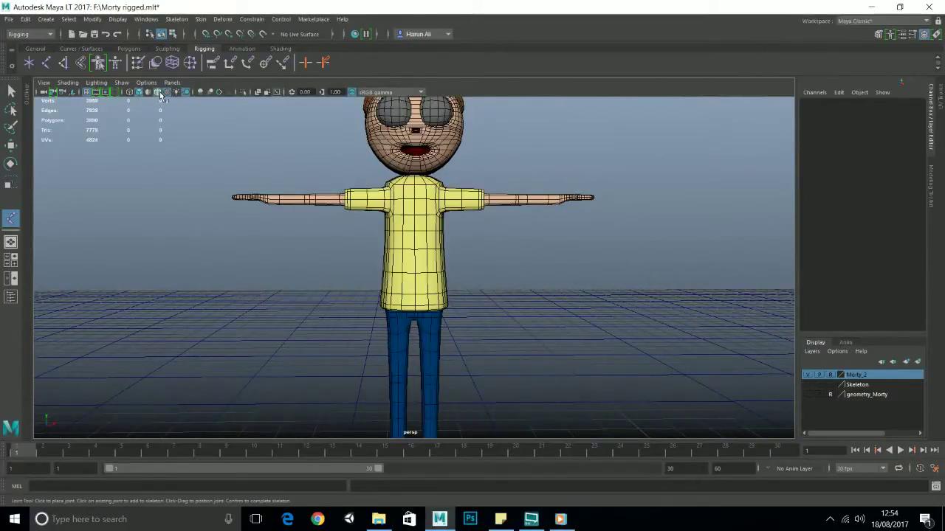
left_click(258, 92)
scroll(383, 292, "down", 3)
scroll(443, 295, "up", 3)
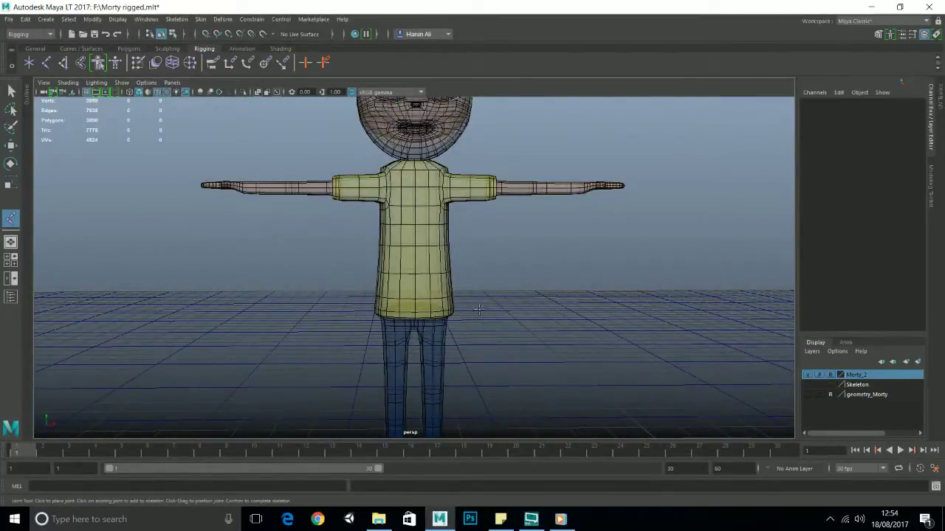
scroll(479, 310, "down", 3)
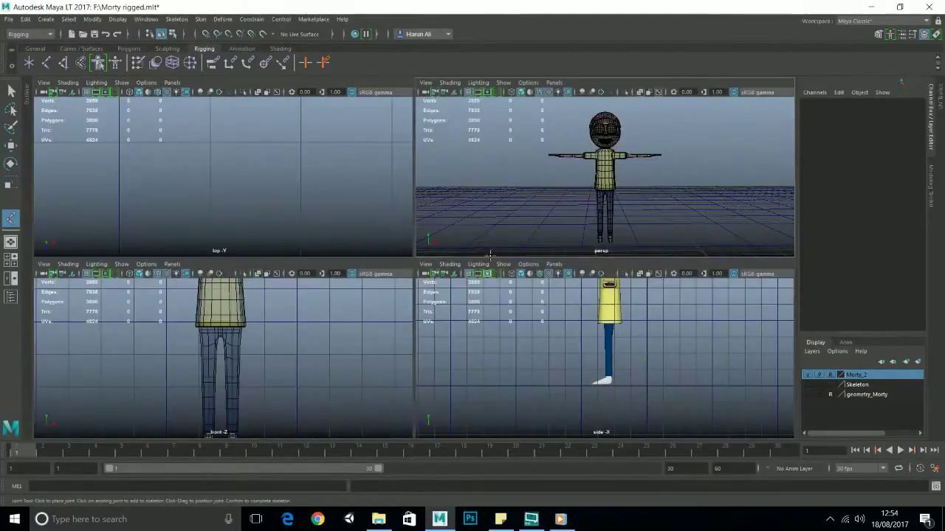
Turn on X-ray and wireframe-on-shaded display in the side view, and frame the whole character in the orthographic views
key("space")
left_click(640, 274)
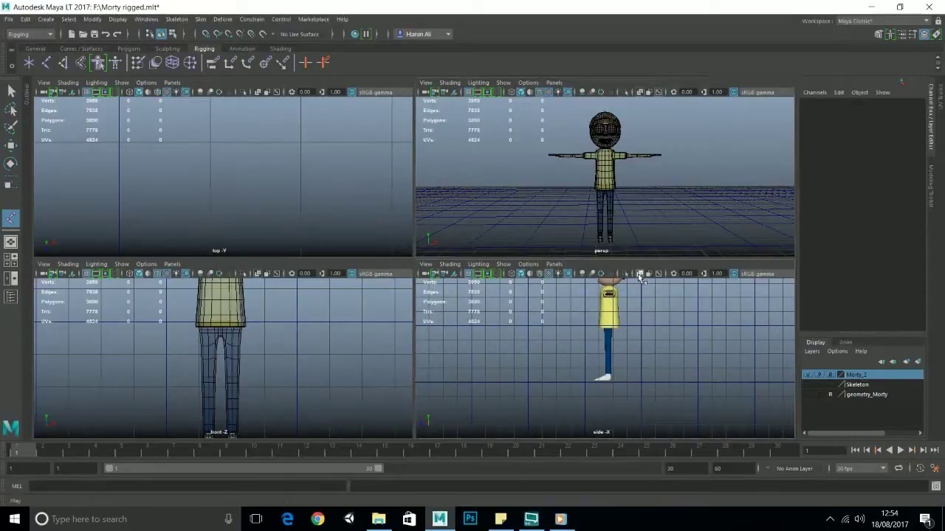
scroll(304, 313, "down", 3)
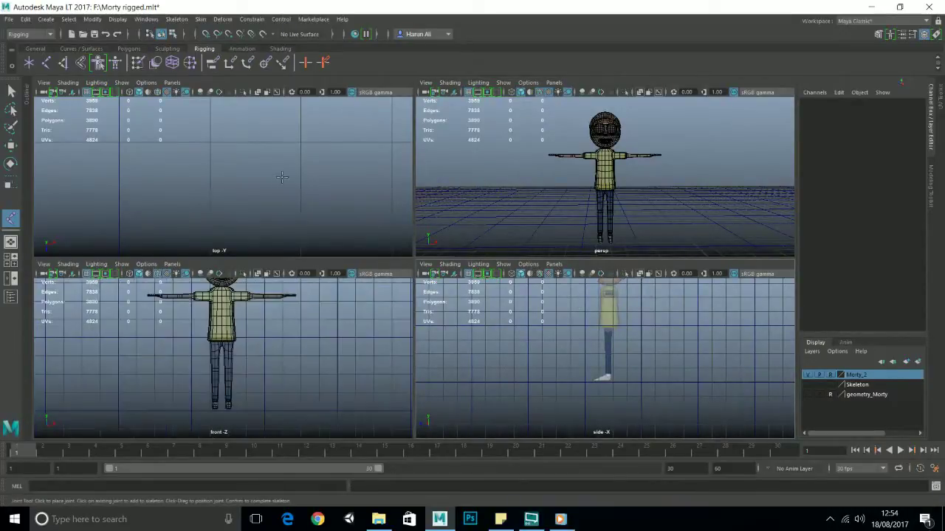
left_click(539, 275)
key("a")
key("a")
key("a")
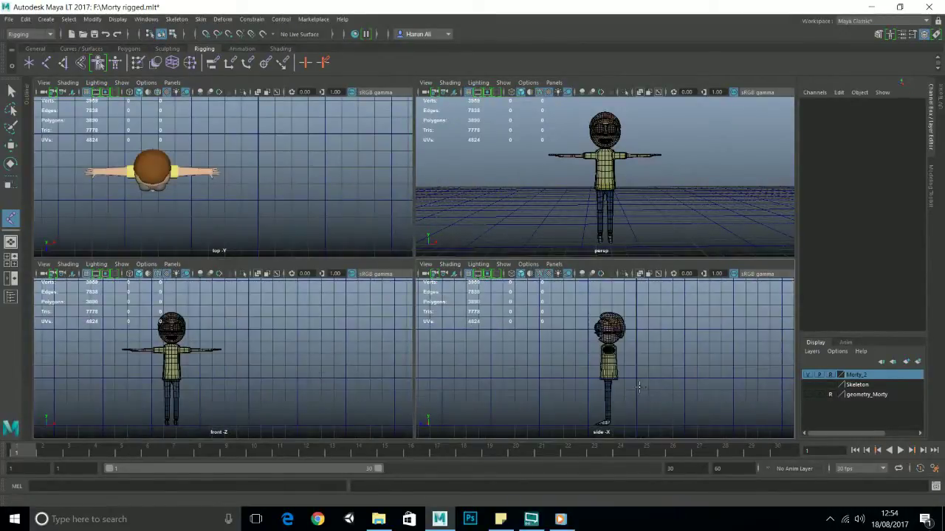
Place a single root joint in the side view, centred just above the shirt hem at about Y 99.6, and complete it
scroll(639, 384, "up", 5)
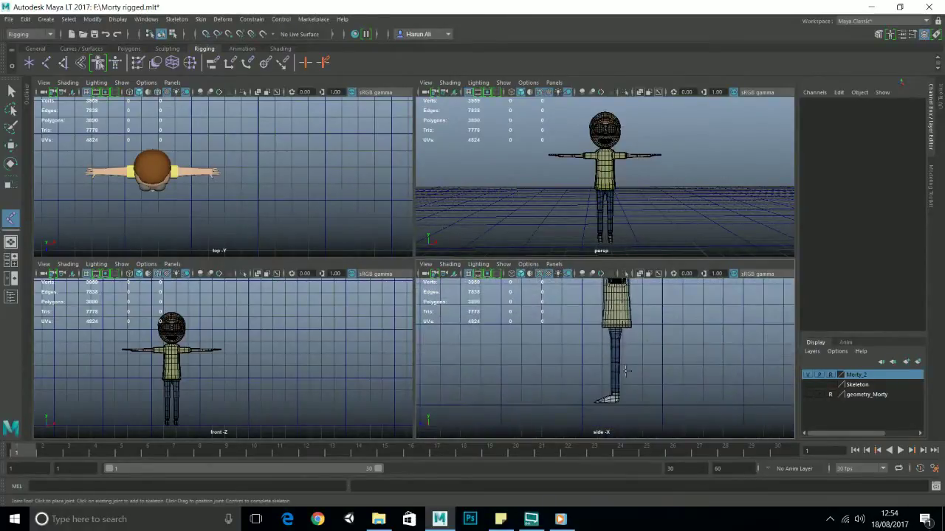
key("space")
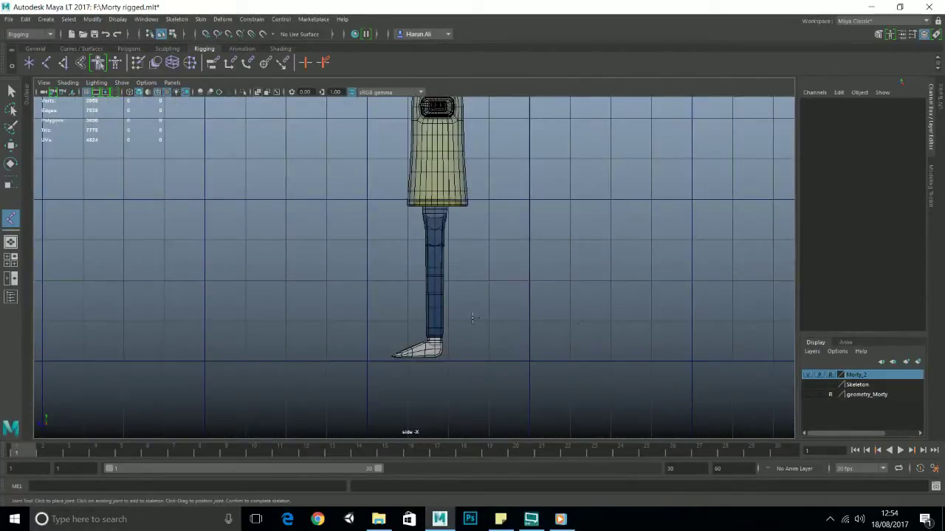
scroll(473, 318, "up", 6)
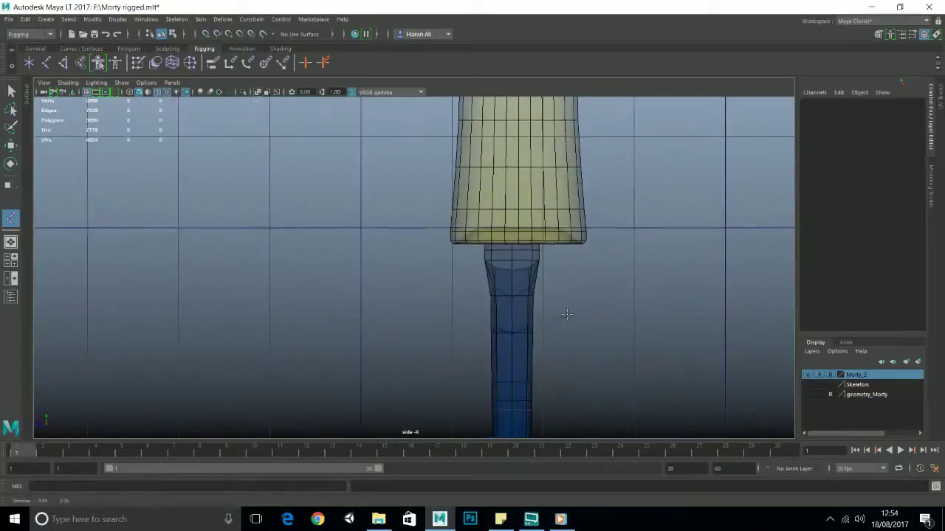
left_click(509, 231)
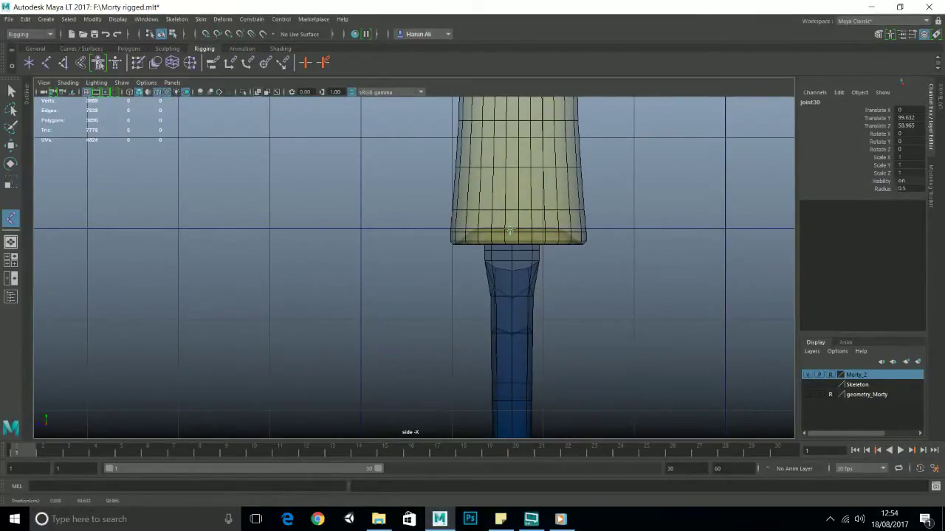
key("Return")
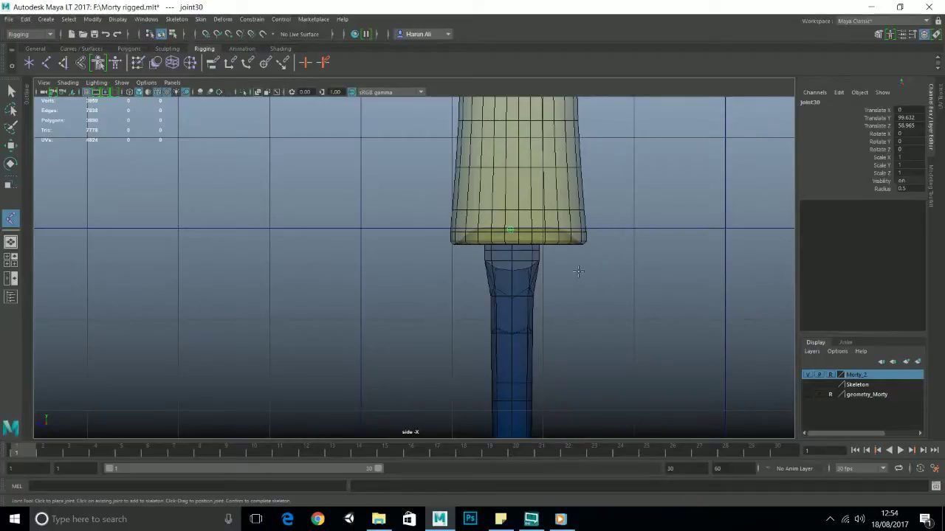
Move the root joint along X to about -158 so it sits in the centre of Morty's hips
scroll(578, 272, "down", 3)
scroll(550, 340, "up", 2)
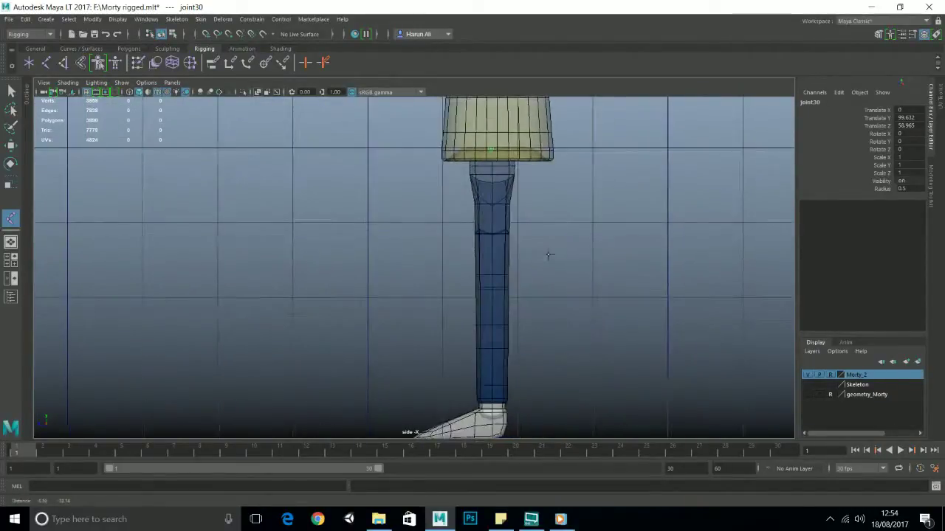
scroll(548, 255, "up", 1)
key("space")
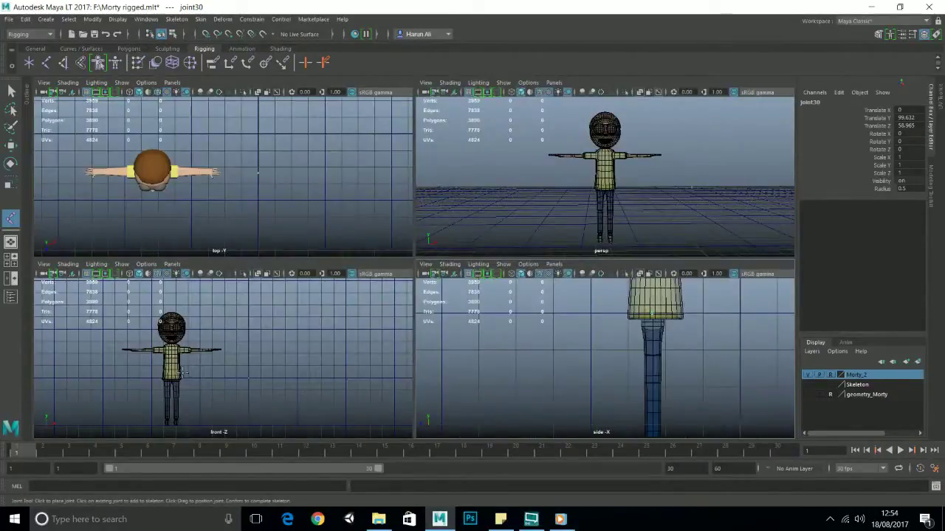
left_click_drag(738, 236, 651, 178, "alt")
key("w")
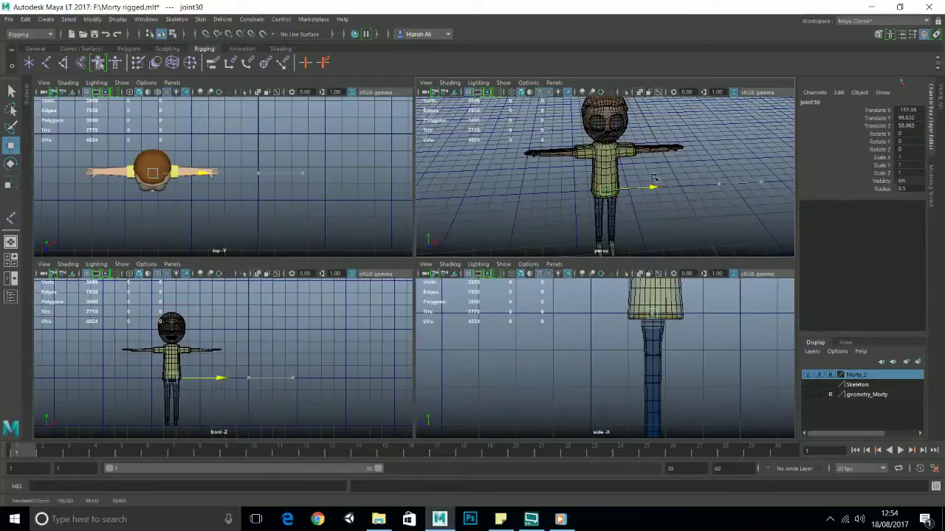
key("f")
scroll(569, 211, "down", 6)
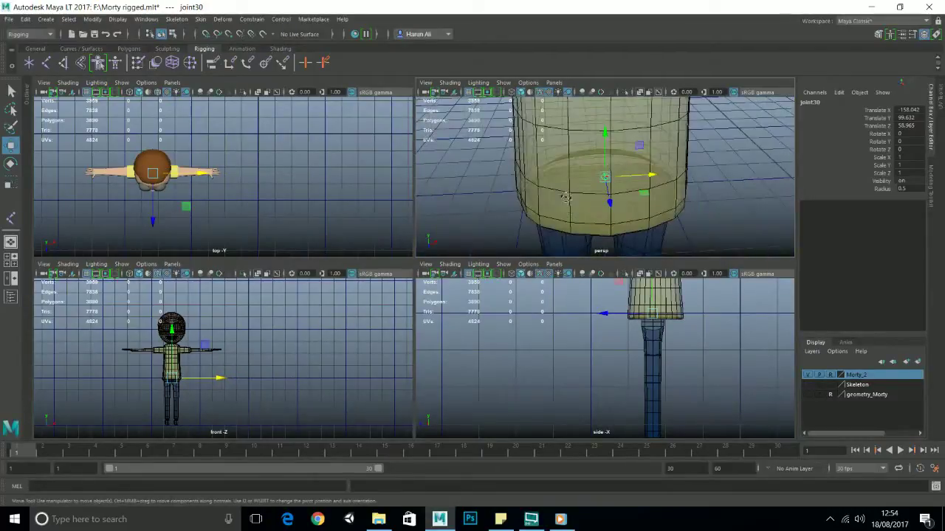
left_click_drag(567, 196, 669, 198, "alt")
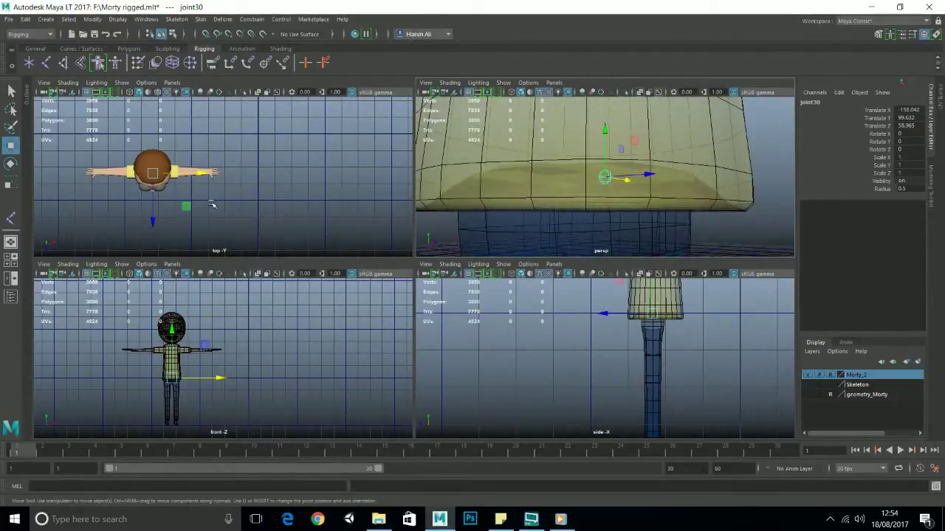
Turn on X-ray display in the top view and check the root joint's position inside the body
key("f")
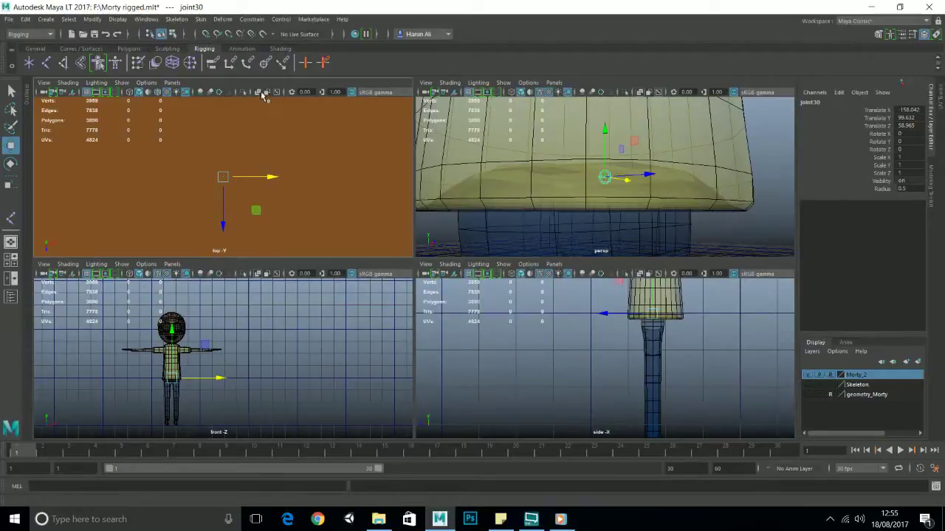
scroll(136, 110, "down", 1)
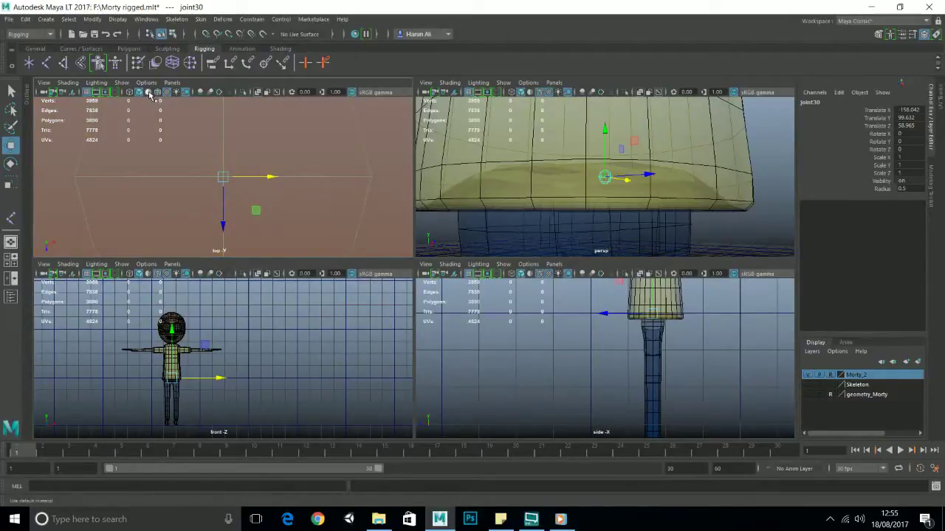
key("f")
scroll(633, 207, "down", 5)
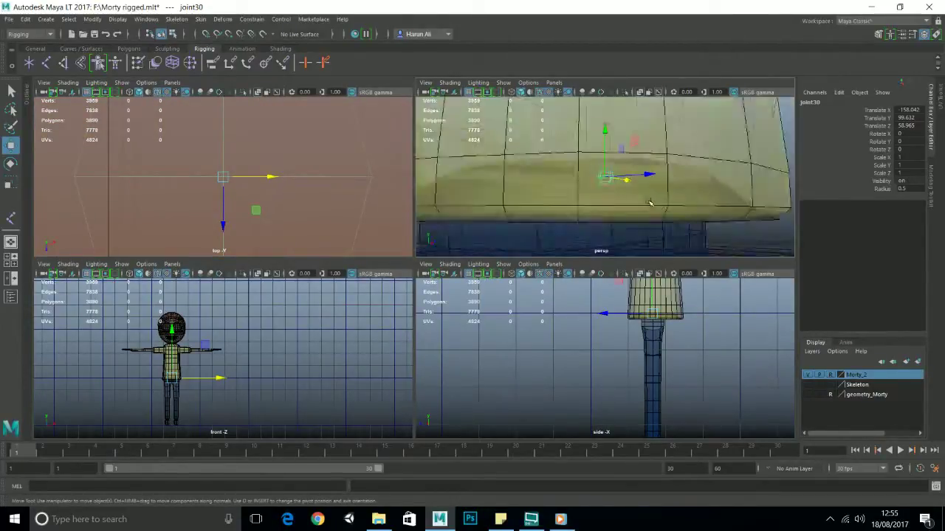
left_click_drag(650, 202, 606, 176, "alt")
scroll(617, 186, "down", 8)
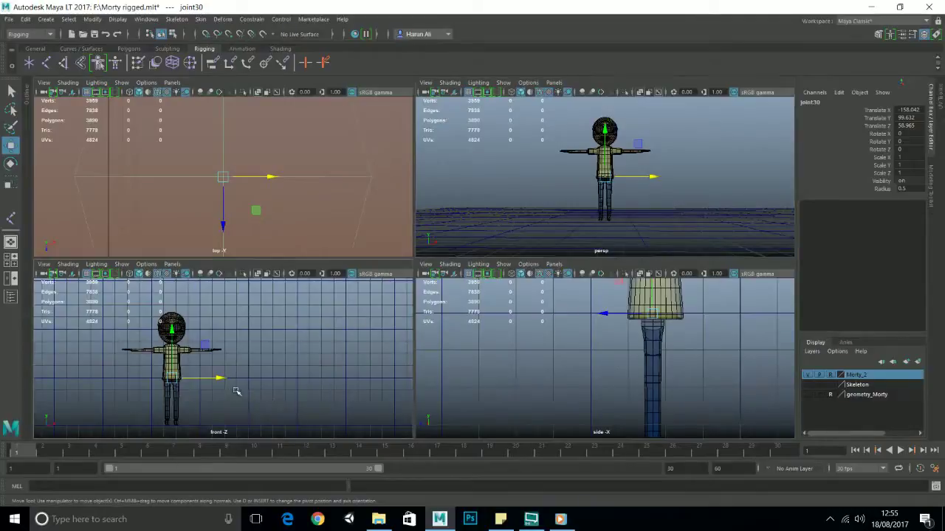
Reactivate the Joint tool in the maximised front view and pick the root joint as the parent for a leg joint
key("space")
key("f")
scroll(459, 333, "down", 10)
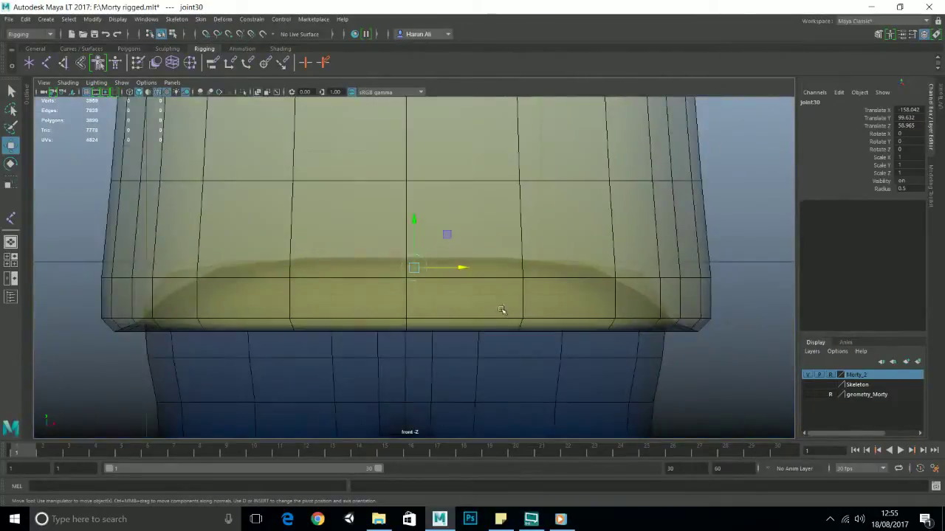
left_click(11, 219)
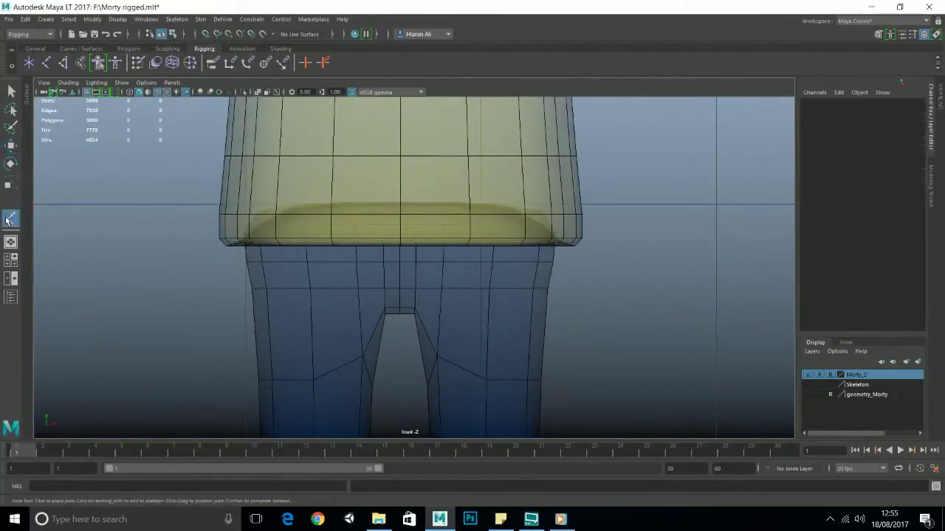
scroll(424, 205, "up", 3)
left_click(406, 192)
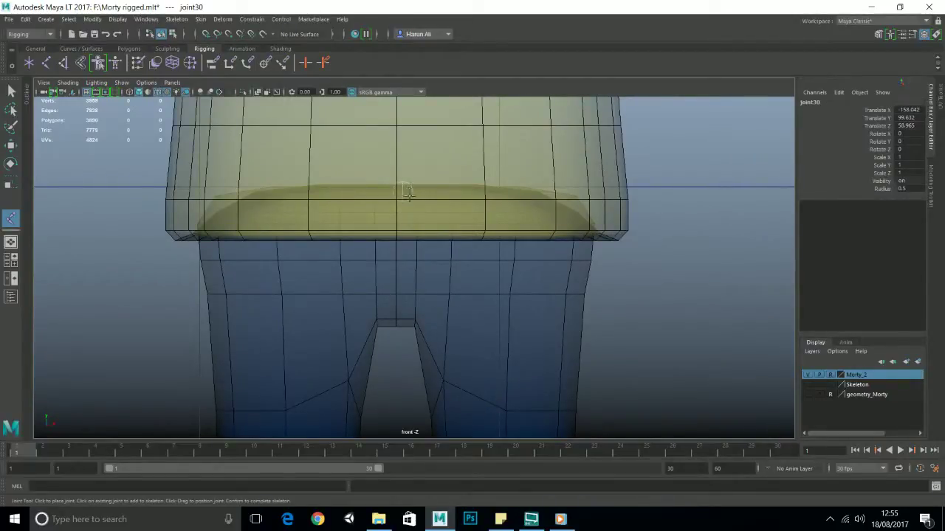
Try to place a hip joint at the top of Morty's left leg, and undo the placement
left_click_drag(521, 299, 516, 325)
left_click_drag(542, 378, 517, 317)
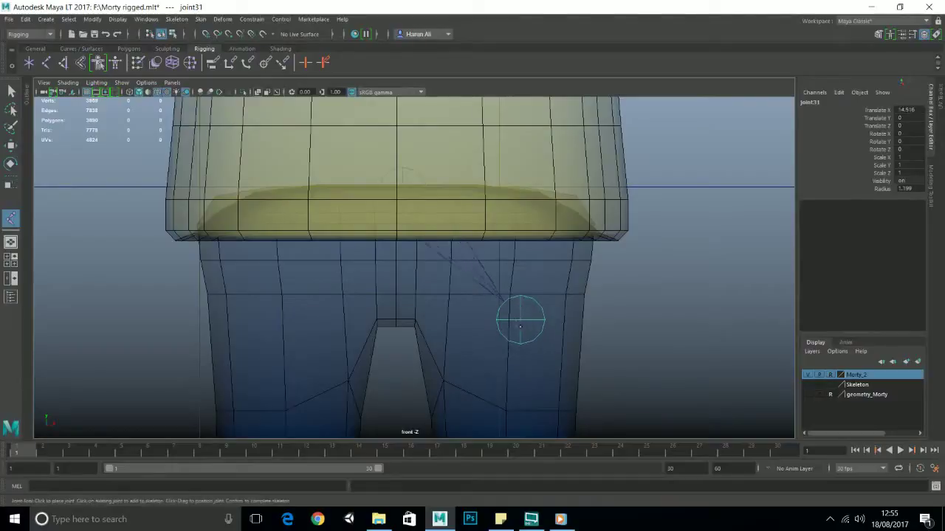
scroll(504, 310, "down", 4)
scroll(500, 310, "up", 2)
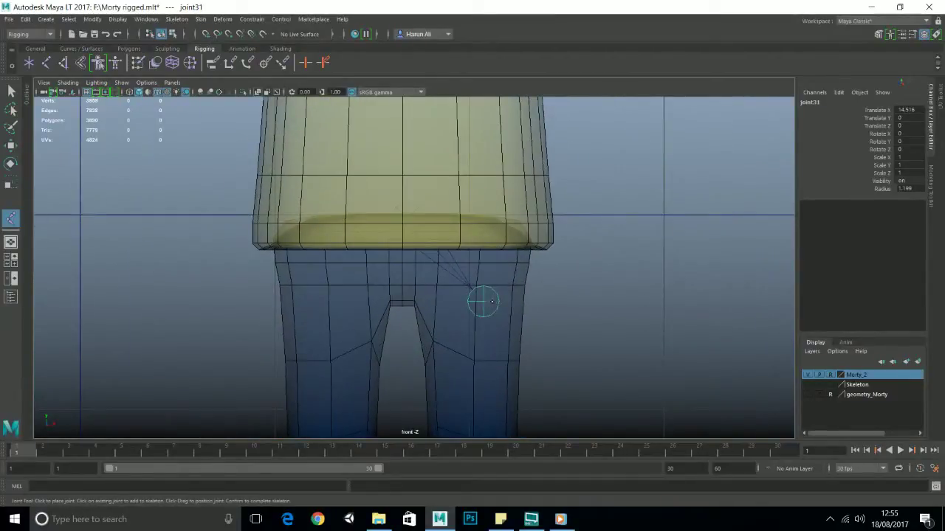
key("ctrl+z")
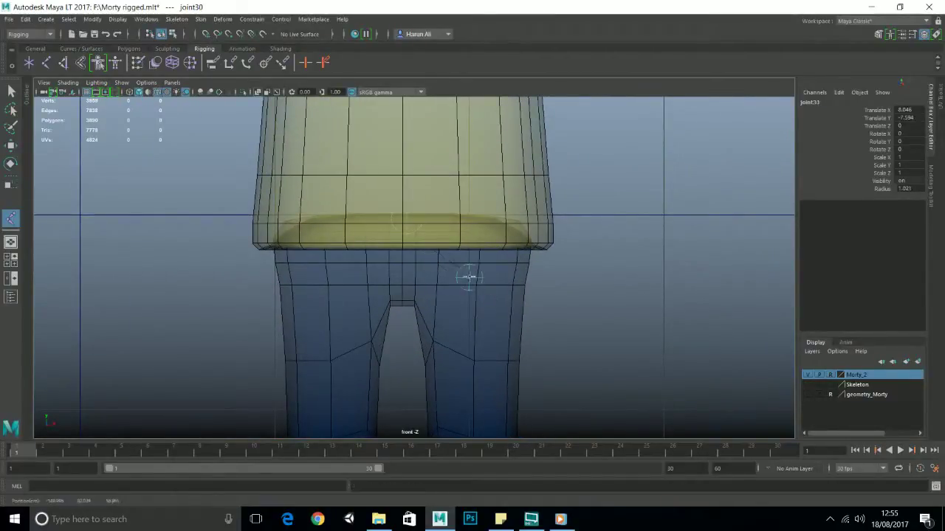
Place the hip joint at the top of Morty's left leg in the front view and the knee joint at mid-leg in the side view
mouse_move(472, 270)
left_mouse_down()
mouse_move(492, 270)
mouse_move(485, 266)
left_mouse_up()
scroll(497, 194, "down", 5)
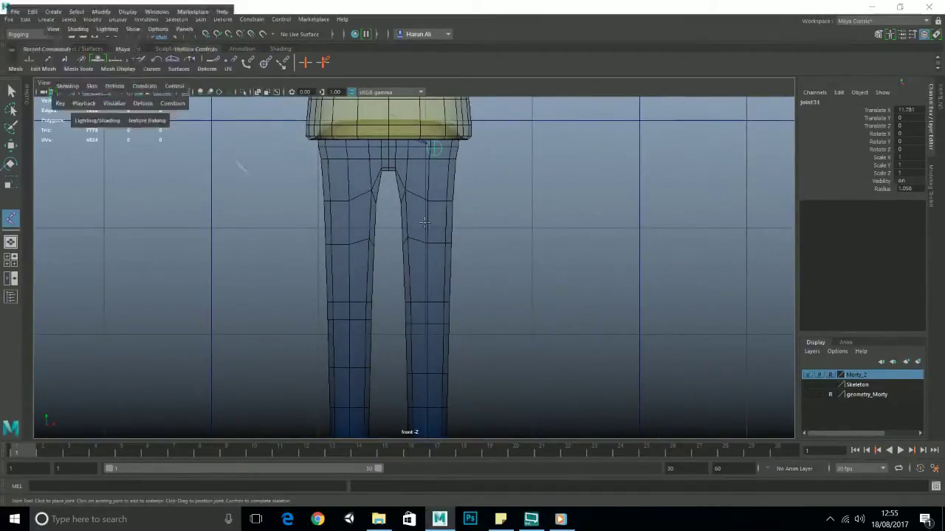
key("space")
key("space")
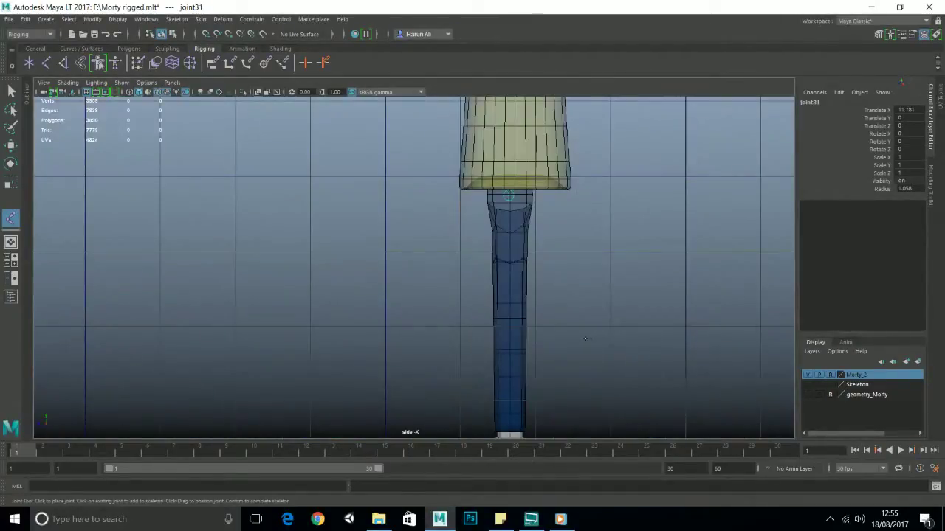
scroll(487, 336, "up", 2)
left_click(533, 338)
mouse_move(533, 338)
left_mouse_down()
mouse_move(544, 333)
mouse_move(530, 332)
left_mouse_up()
key("Return")
scroll(464, 293, "up", 2)
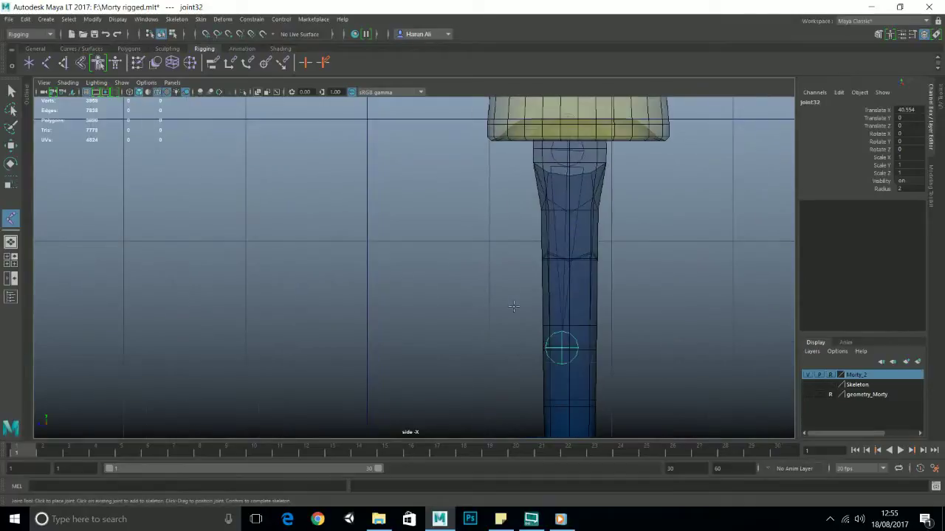
Add an ankle joint below the knee where the trouser leg meets the shoe
middle_click_drag(535, 333, 406, 207, "alt")
middle_click_drag(458, 349, 477, 250, "alt")
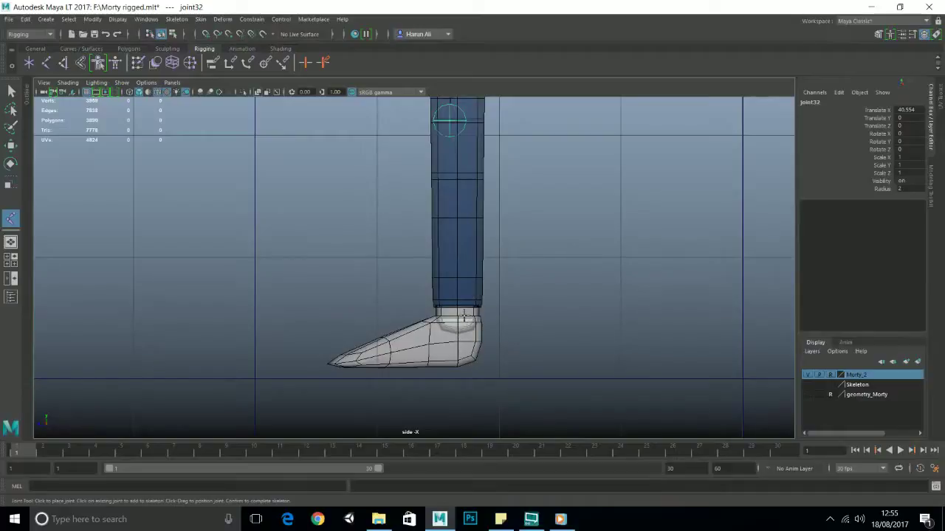
left_click(460, 309)
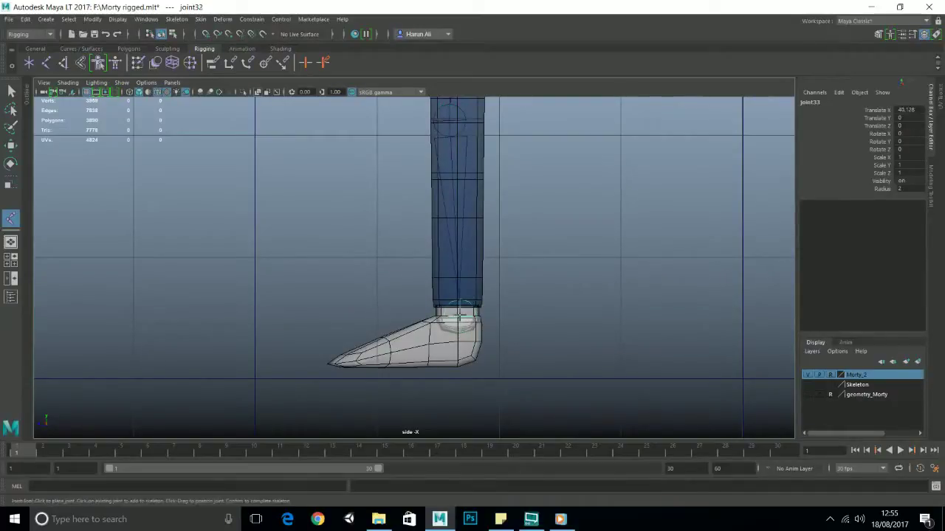
scroll(473, 215, "down", 2)
middle_click_drag(462, 160, 426, 290, "alt")
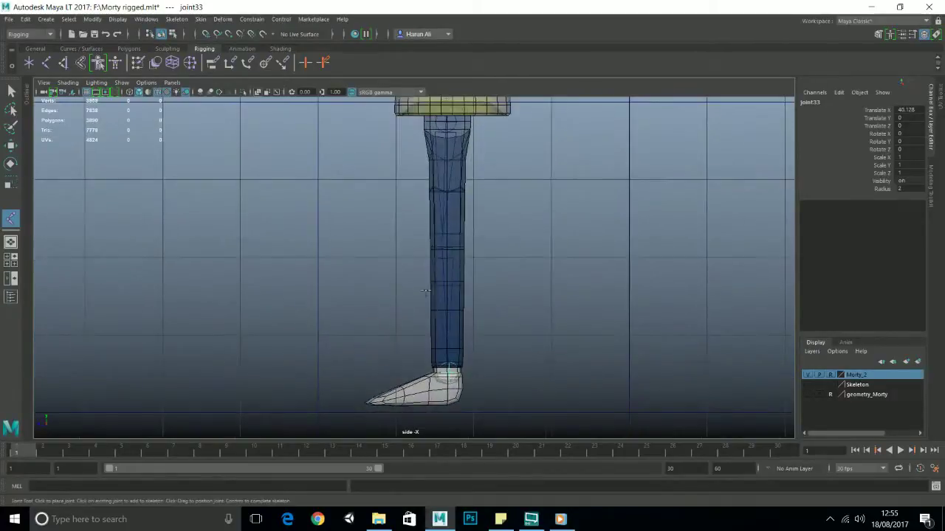
Set the joint display size to 2.00 and close the size dialog
left_click(124, 20)
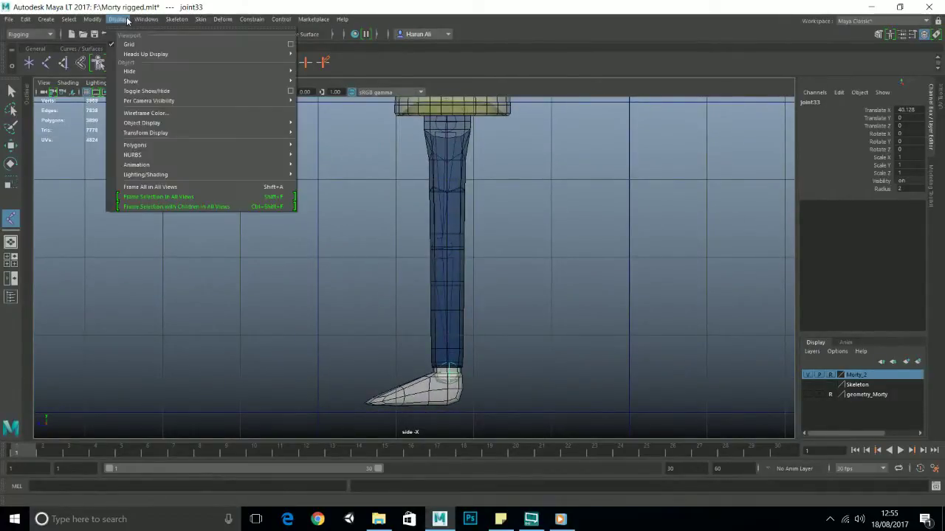
mouse_move(169, 167)
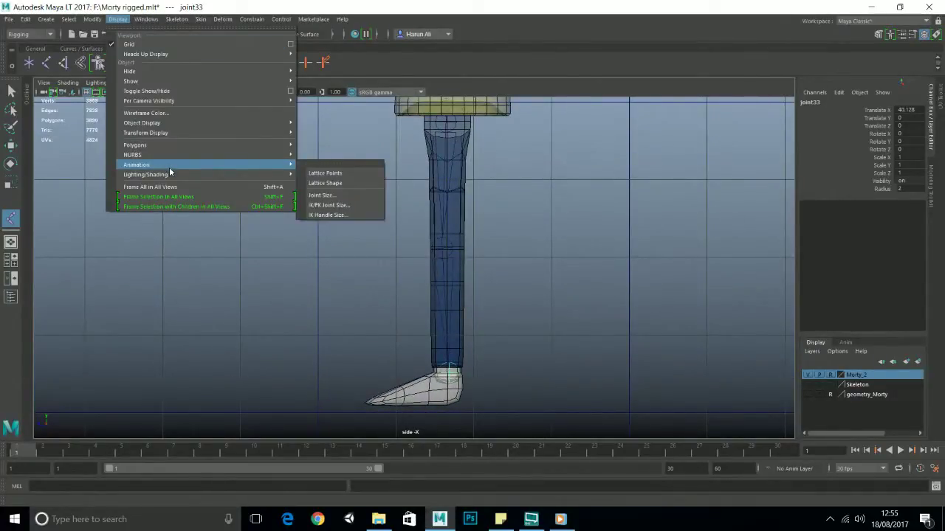
left_click(336, 194)
left_click_drag(585, 183, 669, 214)
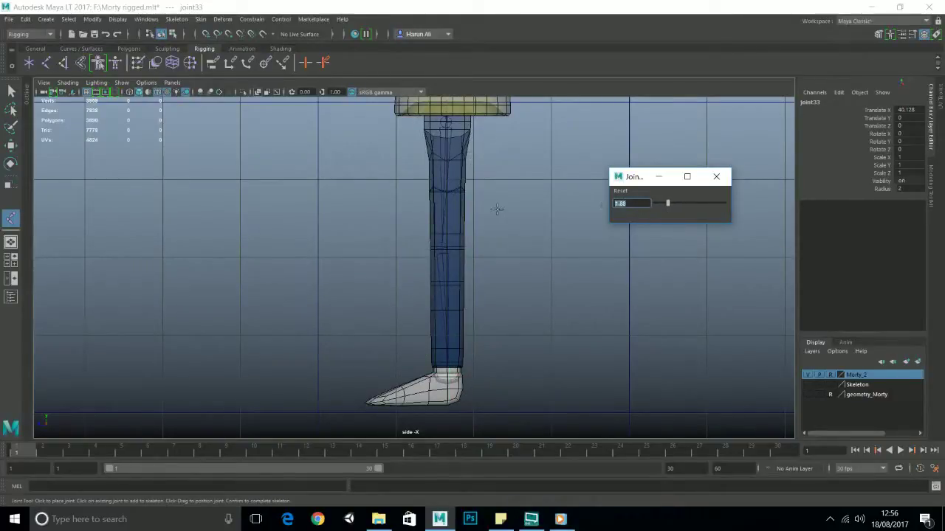
type("2")
type("w")
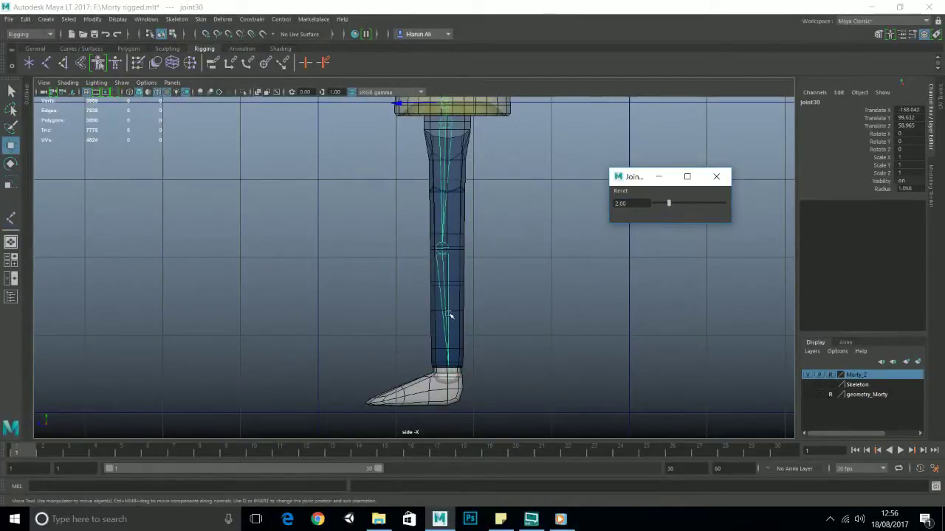
scroll(449, 315, "up", 1)
middle_click_drag(520, 360, 502, 209, "alt")
scroll(452, 297, "up", 2)
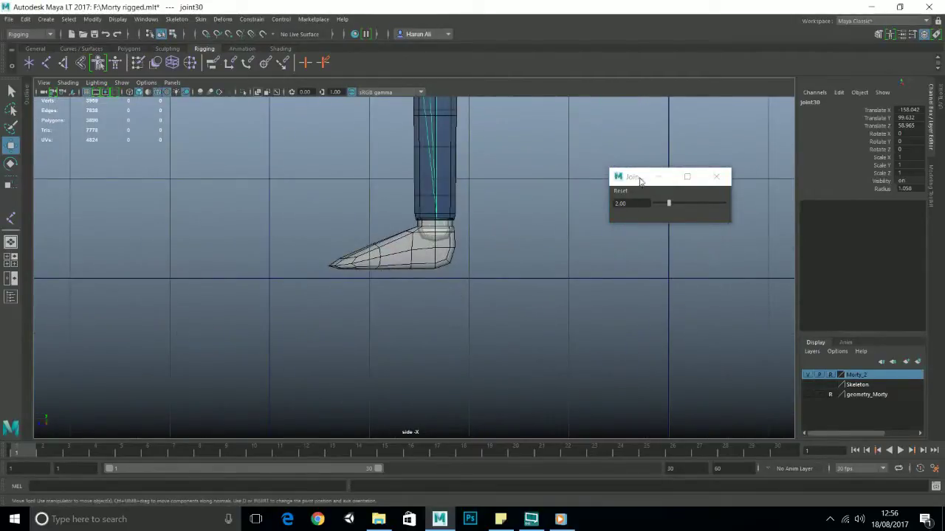
left_click(716, 177)
Continue the chain from the ankle with a ball joint inside the foot and an end joint just beyond the shoe's tip
scroll(398, 237, "up", 2)
left_click(11, 219)
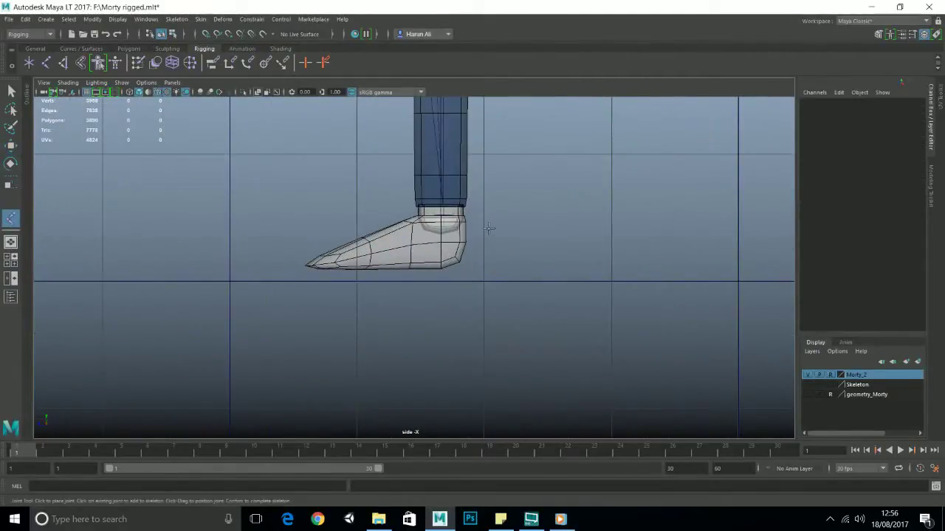
left_click(442, 214)
left_click(397, 242)
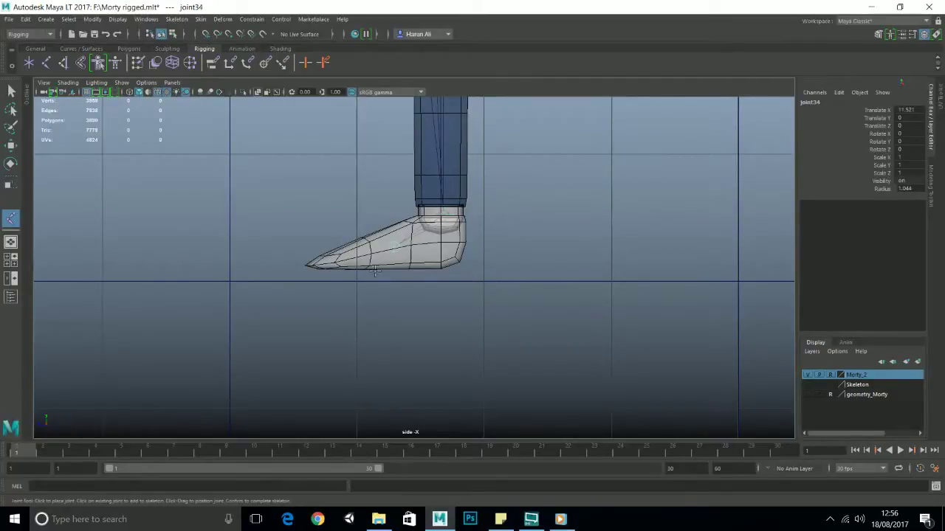
key("Caps_Lock")
left_click(295, 265)
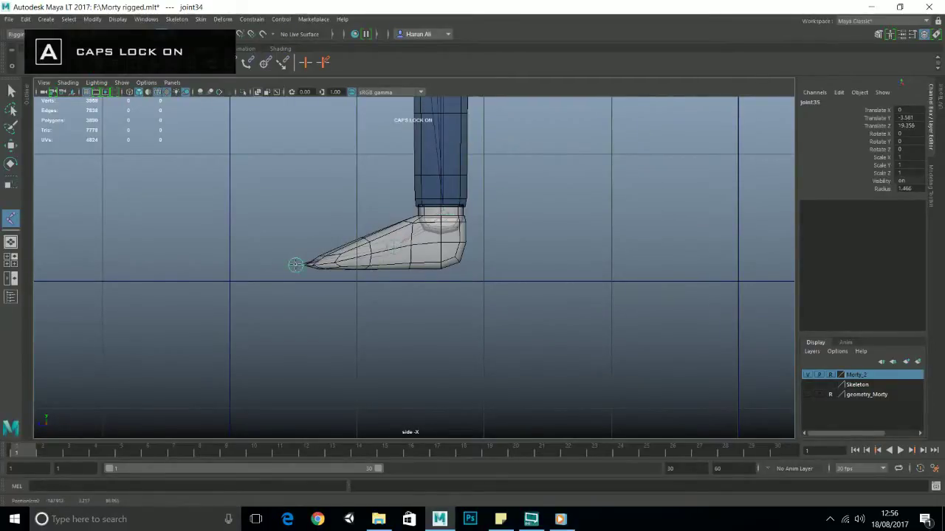
key("Caps_Lock")
mouse_move(295, 265)
left_mouse_down("shift")
mouse_move(317, 267)
mouse_move(284, 265)
mouse_move(343, 264)
mouse_move(261, 263)
mouse_move(295, 264)
left_mouse_up("shift")
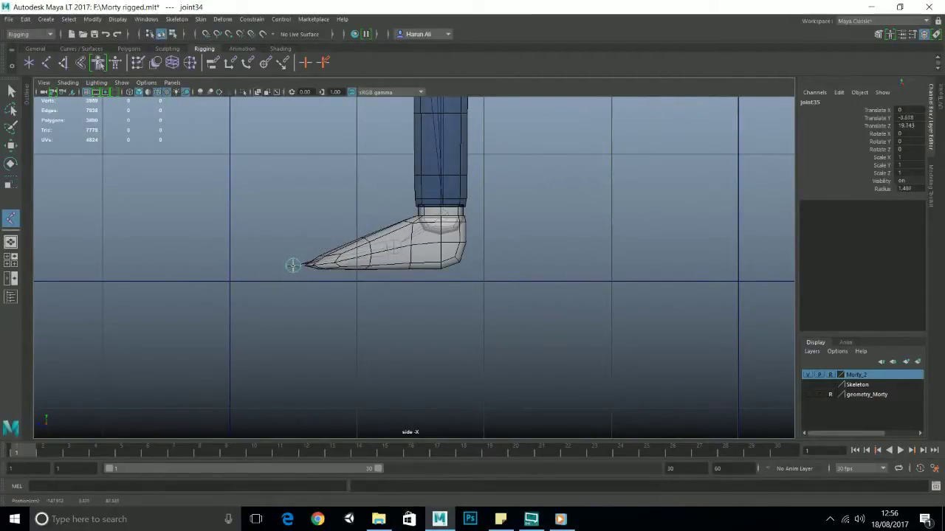
key("Return")
scroll(445, 213, "down", 8)
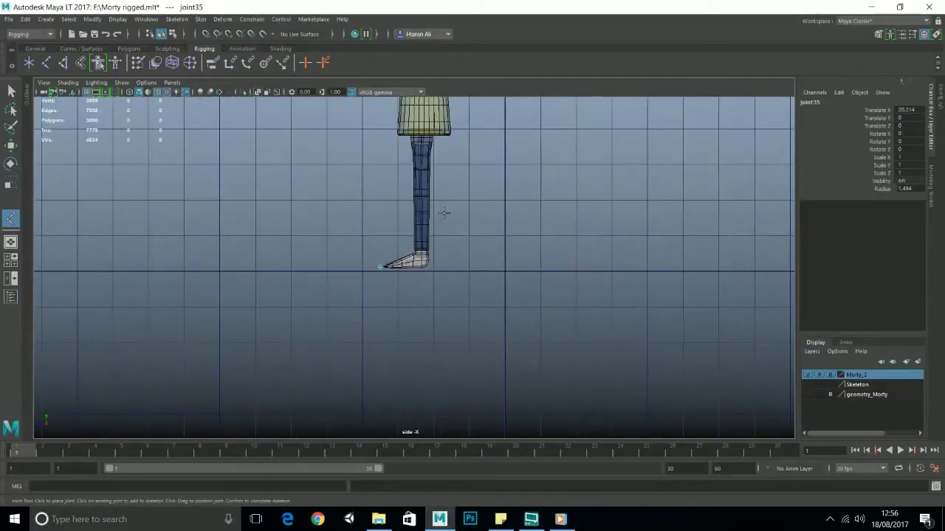
Select the hip joint and inspect the whole leg chain framed in the perspective view
key("w")
left_click(422, 138)
key("space")
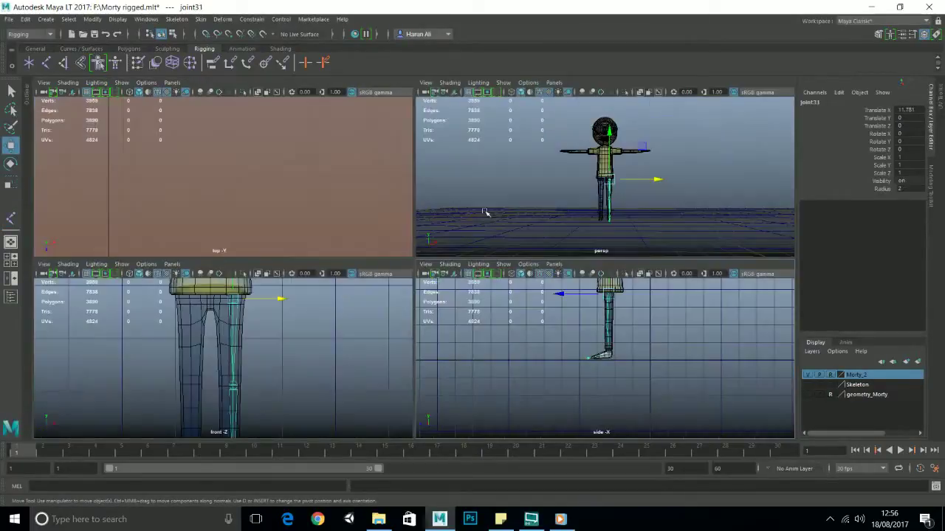
key("space")
key("f")
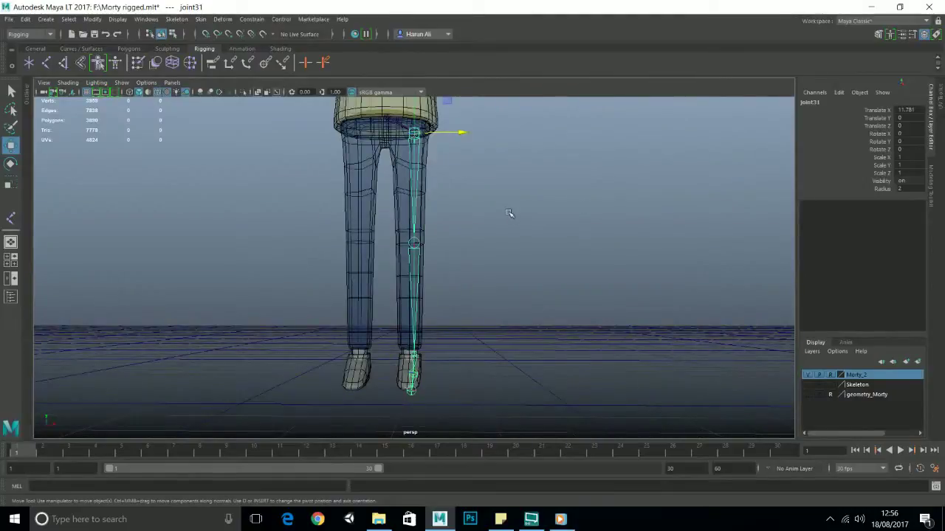
left_click_drag(482, 207, 477, 215, "alt")
scroll(477, 215, "up", 2)
mouse_move(477, 215)
middle_mouse_down("alt")
mouse_move(500, 255)
mouse_move(475, 213)
middle_mouse_up("alt")
scroll(495, 266, "down", 5)
scroll(495, 266, "up", 6)
left_click_drag(475, 212, 432, 242, "alt")
Check the placement of the toe, ball and ankle joints inside Morty's left shoe
left_click(442, 234)
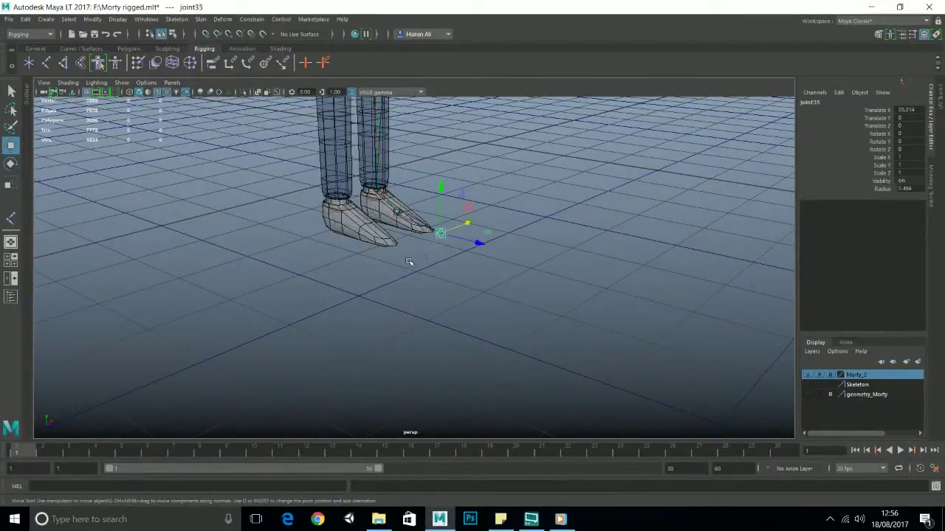
scroll(414, 255, "up", 3)
middle_click_drag(415, 251, 420, 289, "alt")
left_click(398, 245)
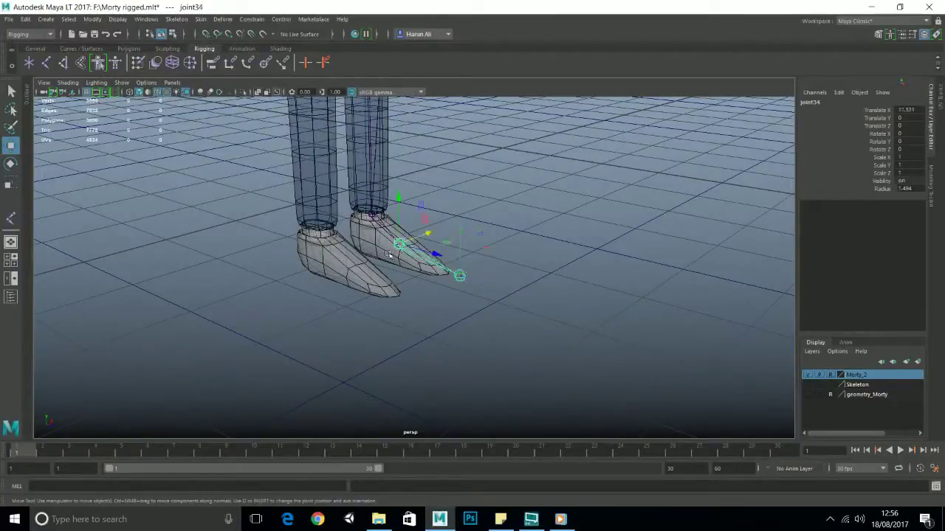
left_click(373, 215)
middle_click_drag(549, 183, 553, 240, "alt")
left_click(394, 254)
Check the knee, hip and root joints from several angles to see how they sit inside the trousers and hips
left_click_drag(533, 257, 381, 236, "alt")
middle_click_drag(378, 196, 386, 273, "alt")
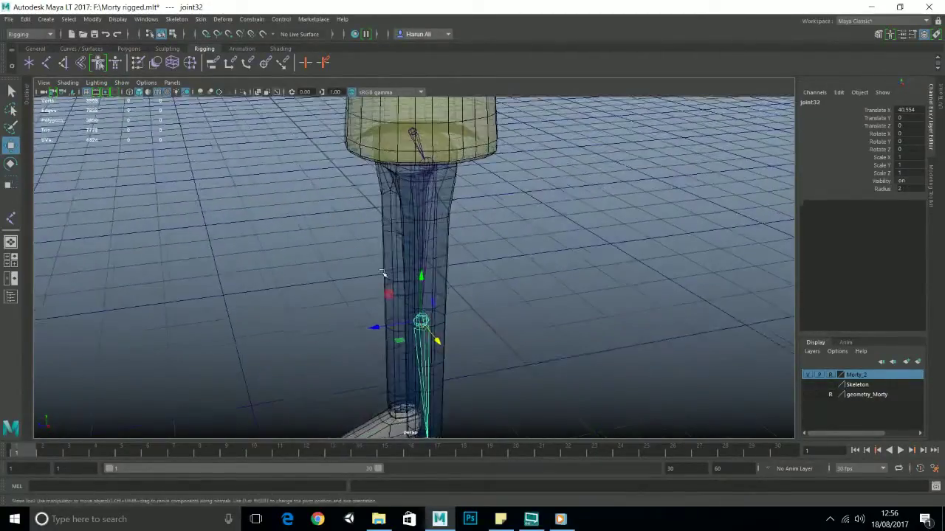
left_click_drag(461, 200, 458, 169, "alt")
left_click(428, 168)
scroll(524, 229, "down", 4)
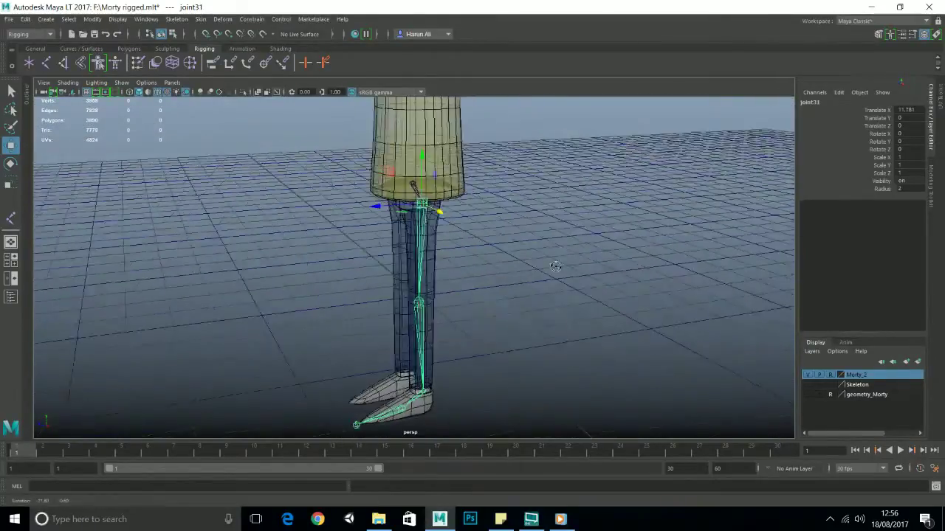
left_click_drag(555, 263, 624, 262, "alt")
left_click(397, 185)
left_click_drag(474, 233, 404, 239, "alt")
scroll(502, 230, "up", 4)
scroll(453, 262, "down", 7)
left_click_drag(453, 261, 460, 191, "alt")
scroll(476, 239, "up", 4)
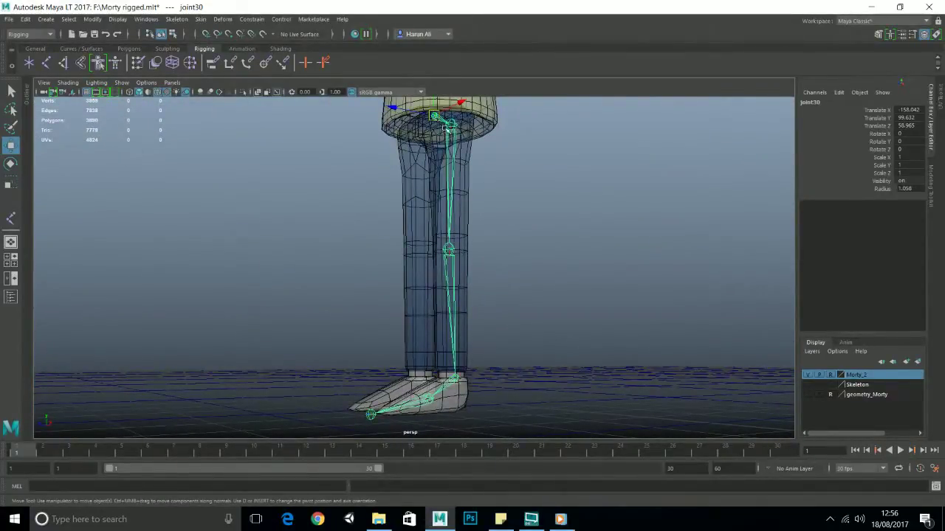
left_click(458, 252)
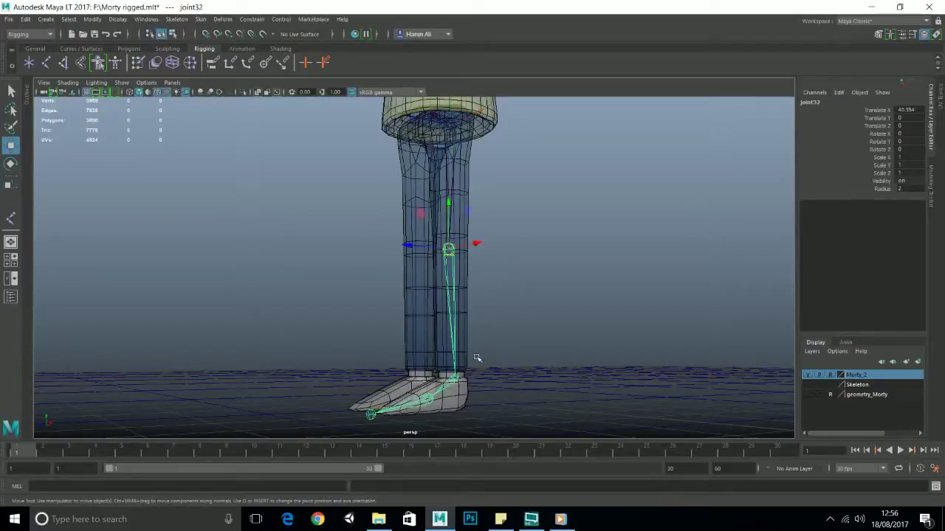
left_click_drag(478, 359, 444, 240, "alt")
scroll(445, 240, "up", 4)
middle_click_drag(504, 167, 524, 224, "alt")
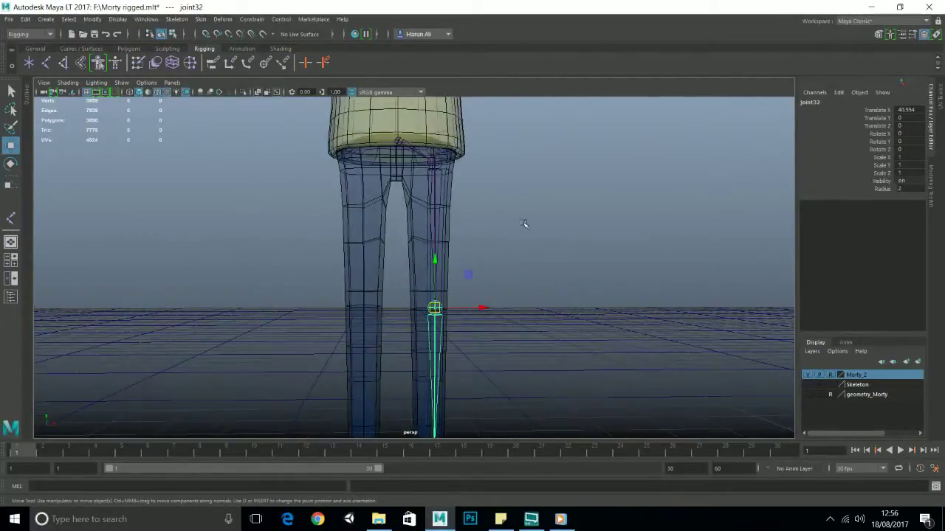
left_click_drag(275, 169, 310, 206, "alt")
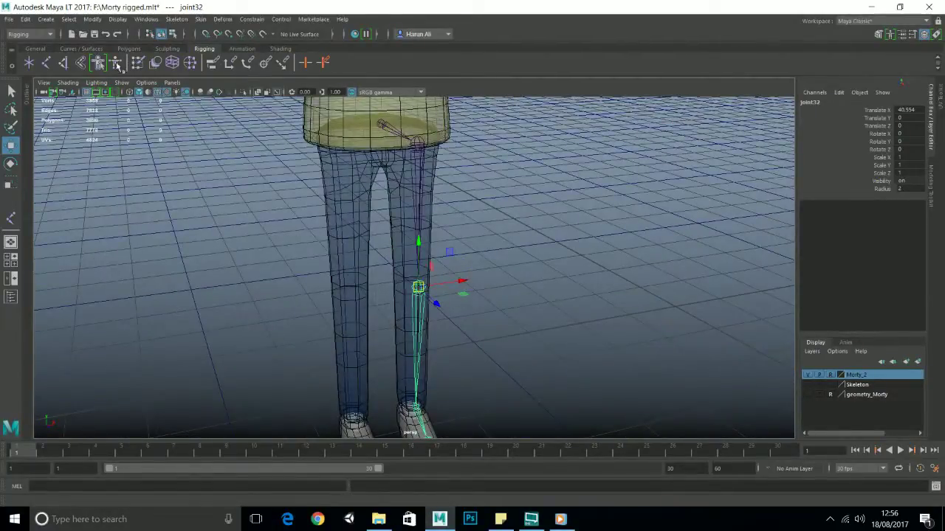
Show the Outliner and expand the joint30 hierarchy down to joint35
left_click(26, 93)
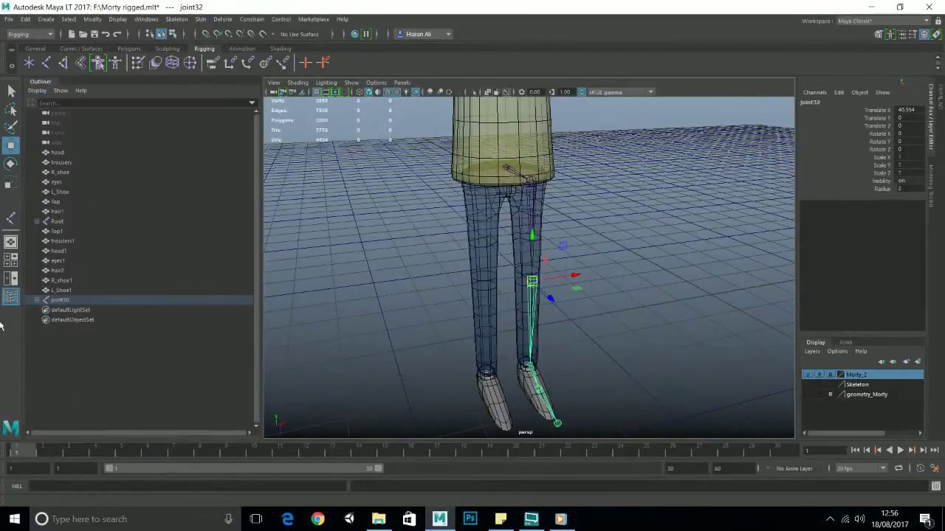
left_click(37, 300)
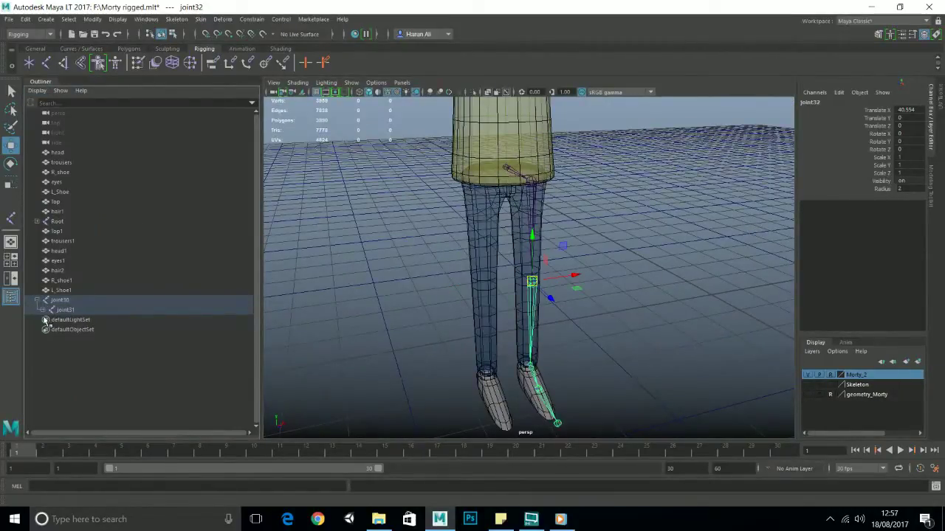
left_click(42, 311)
left_click(51, 321)
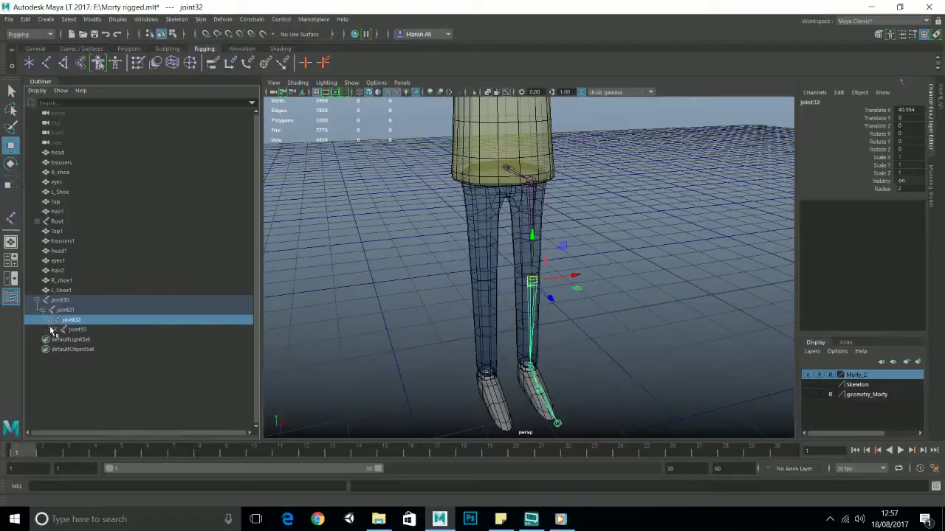
left_click(54, 330)
left_click(61, 339)
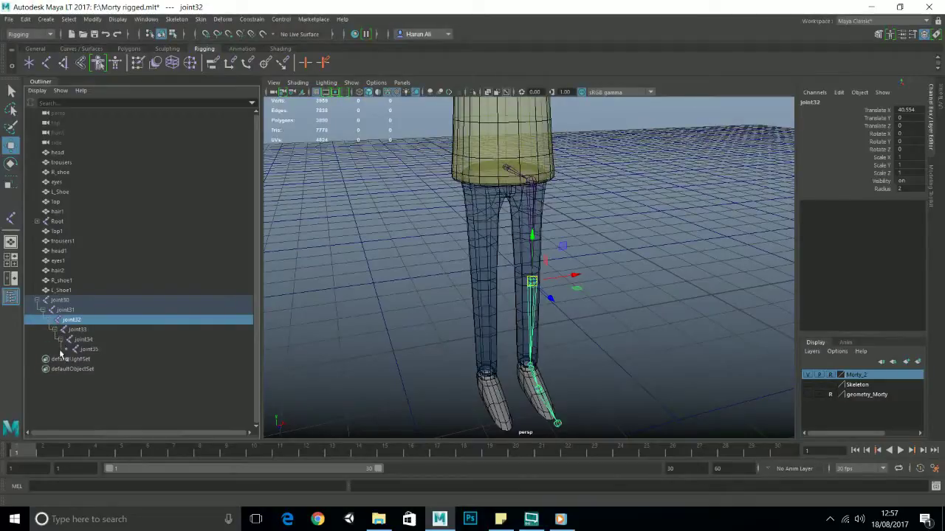
Rename the new skeleton's top joint, joint30, to Root1
left_click(62, 301)
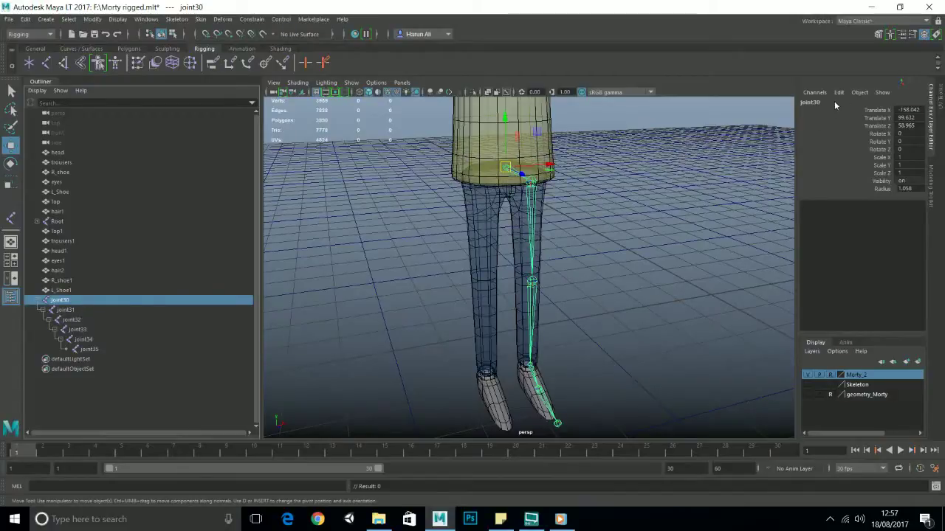
key("Caps_Lock")
type("R")
key("Caps_Lock")
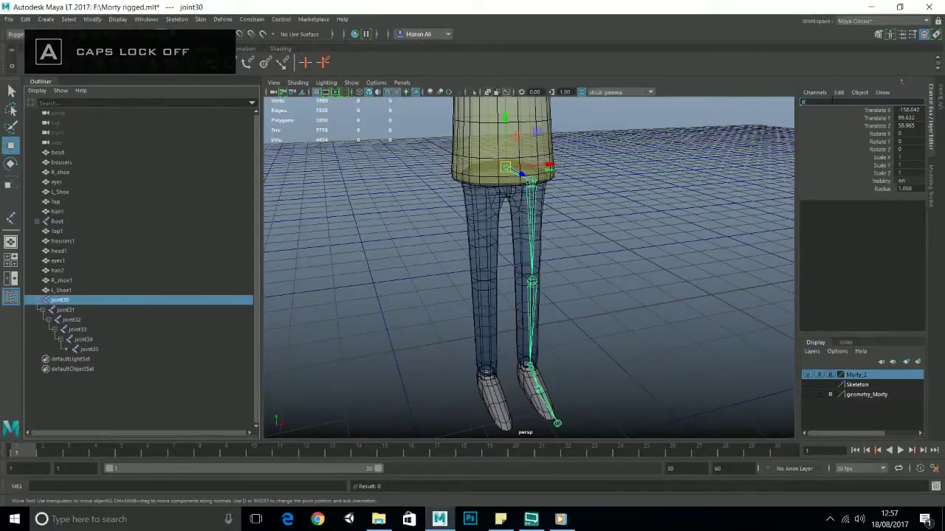
key("Return")
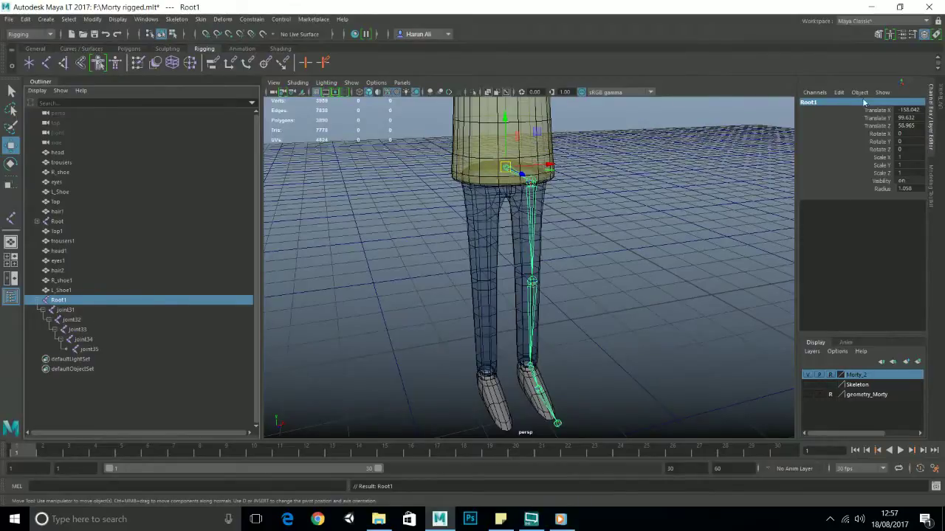
Rename joint31, the left hip joint directly under Root1, to Hip_L
scroll(602, 195, "down", 3)
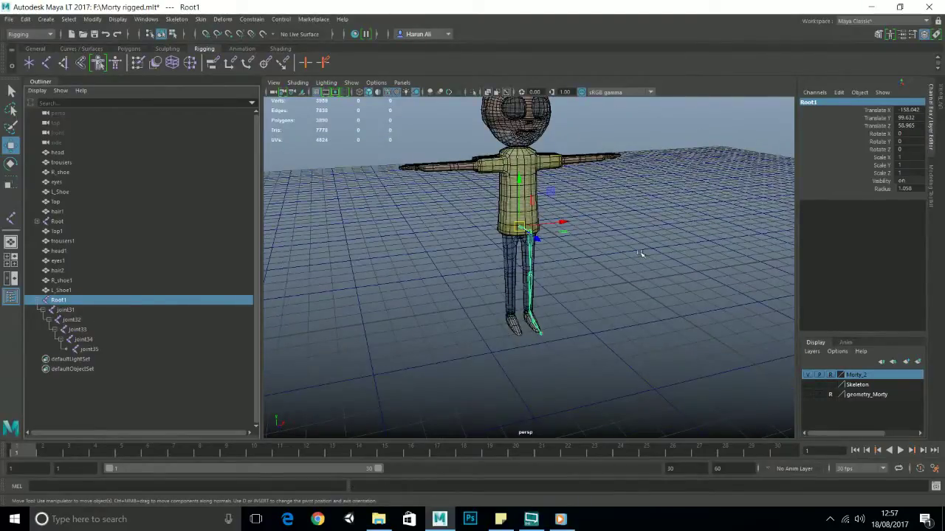
scroll(639, 254, "up", 5)
left_click_drag(627, 274, 0, 328, "alt")
left_click(63, 311)
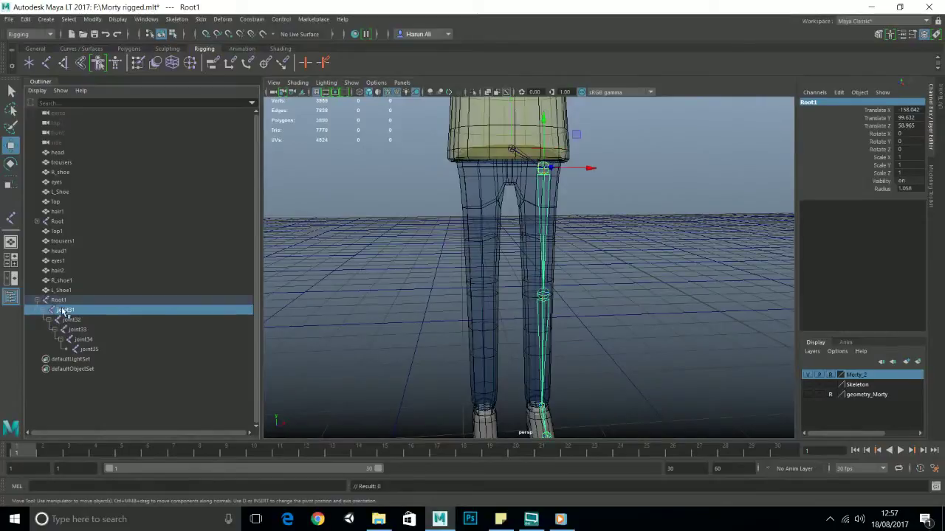
double_click(833, 103)
key("Caps_Lock")
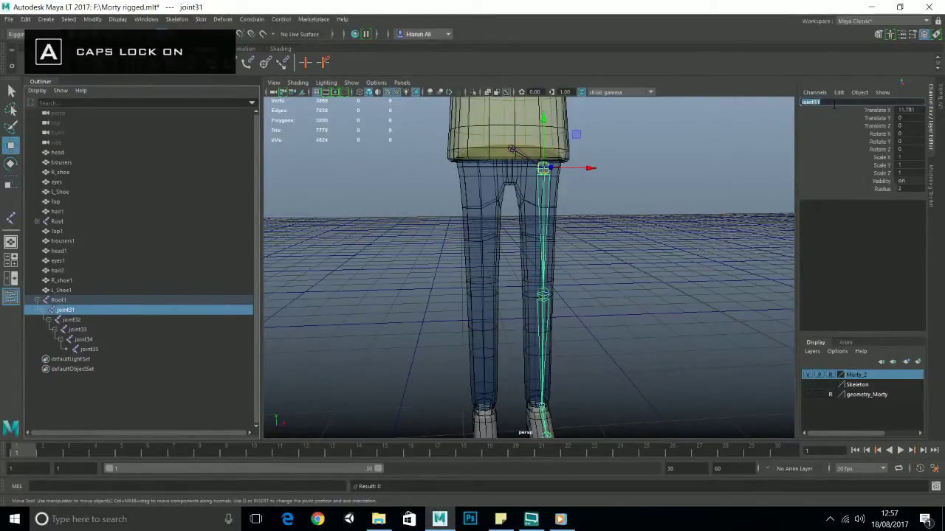
type("H")
key("Caps_Lock")
type("ip")
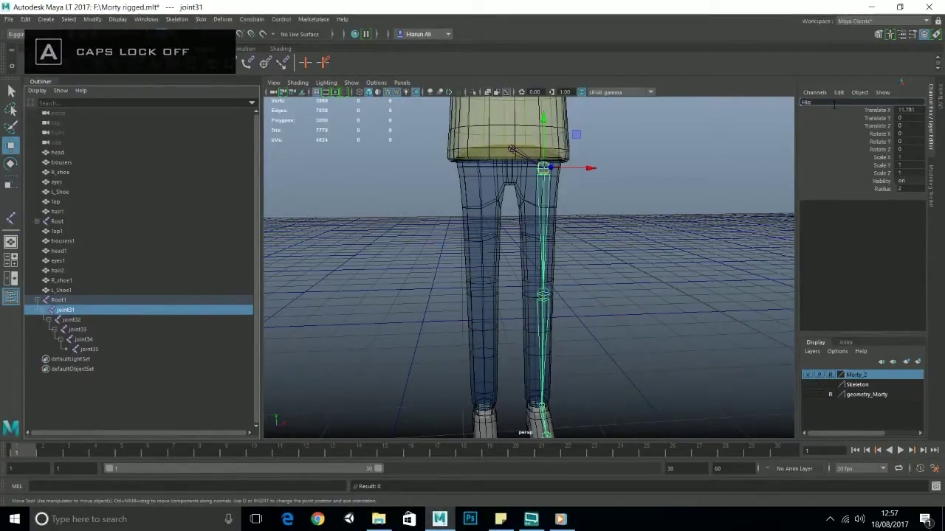
type("_")
key("Caps_Lock")
type("L")
key("Caps_Lock")
Rename the left knee joint, joint32, to Knee_L
left_click(544, 296)
left_click_drag(626, 314, 598, 182, "alt")
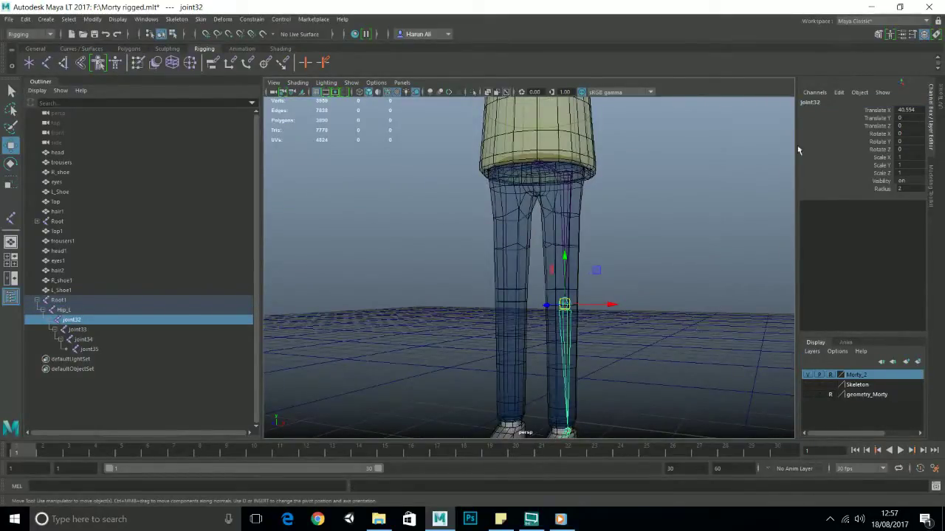
double_click(810, 102)
key("Caps_Lock")
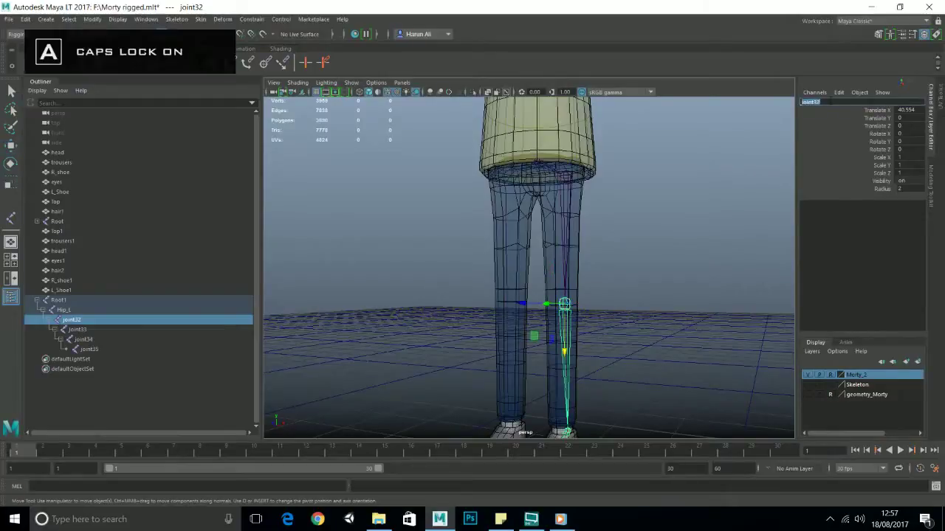
type("K")
key("Caps_Lock")
type("nee_")
key("Caps_Lock")
type("L")
key("Caps_Lock")
Rename the left ankle joint, joint33, to Ankle_L
scroll(594, 309, "down", 2)
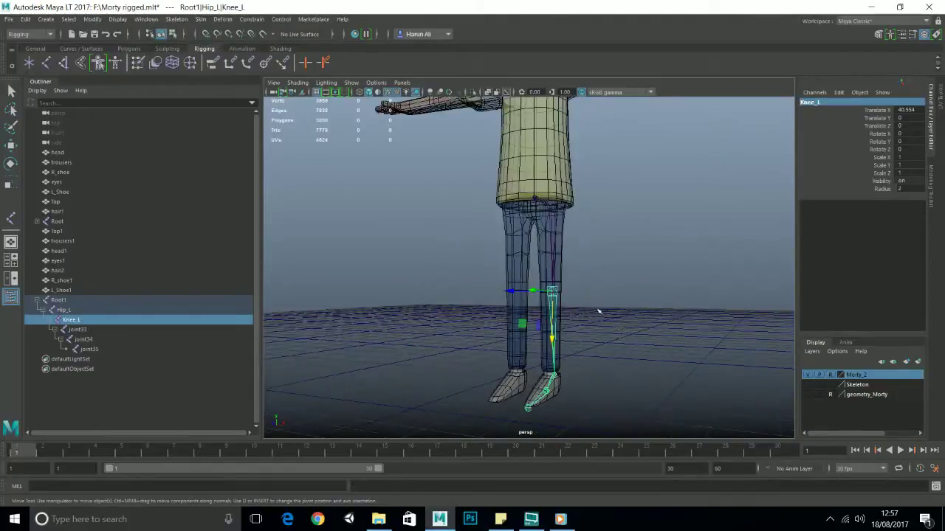
middle_click_drag(623, 343, 618, 255, "alt")
scroll(621, 266, "up", 5)
left_click_drag(622, 274, 592, 328, "alt")
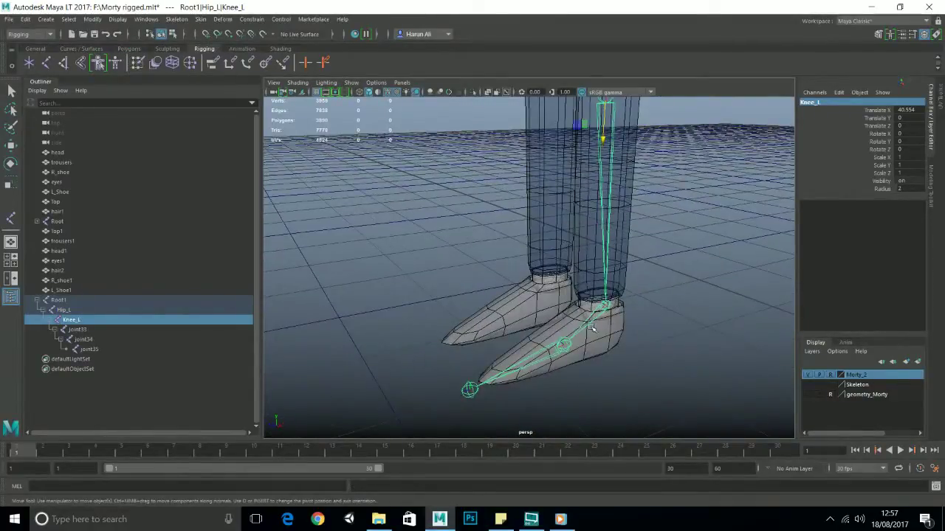
left_click(605, 304)
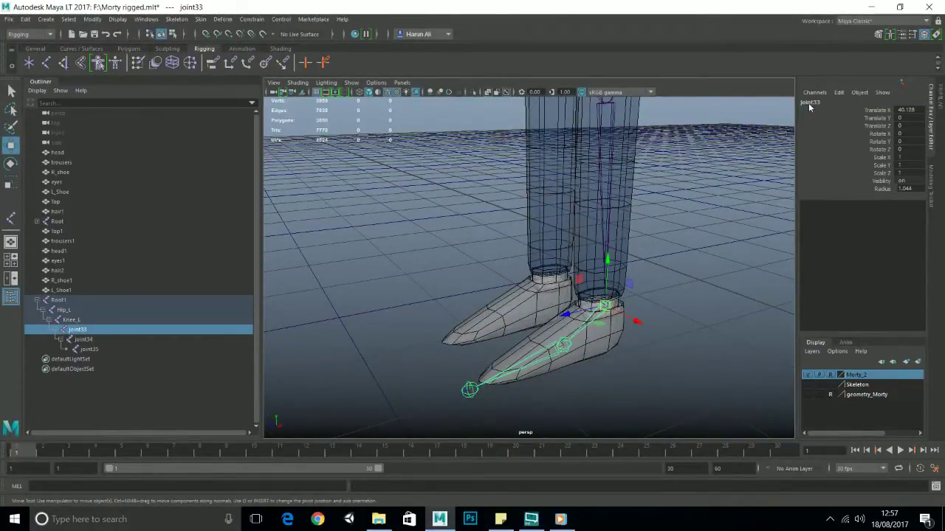
key("Caps_Lock")
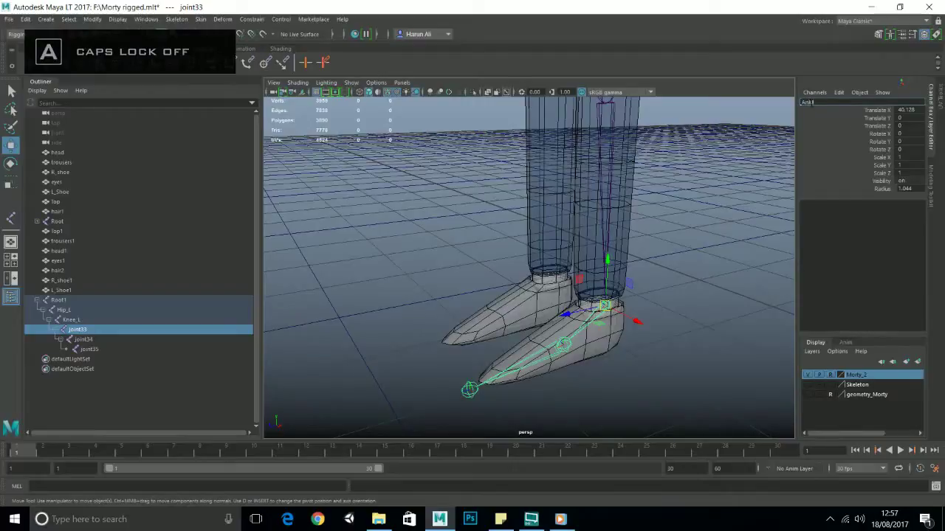
type("Ankle_L")
key("Return")
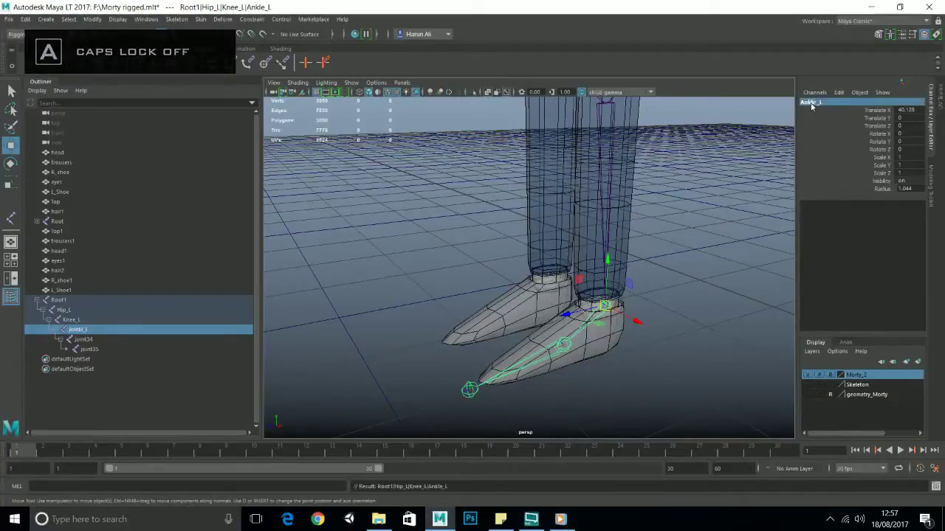
Rename joint34, the joint in the middle of the left shoe, to Foot_L
left_click(563, 344)
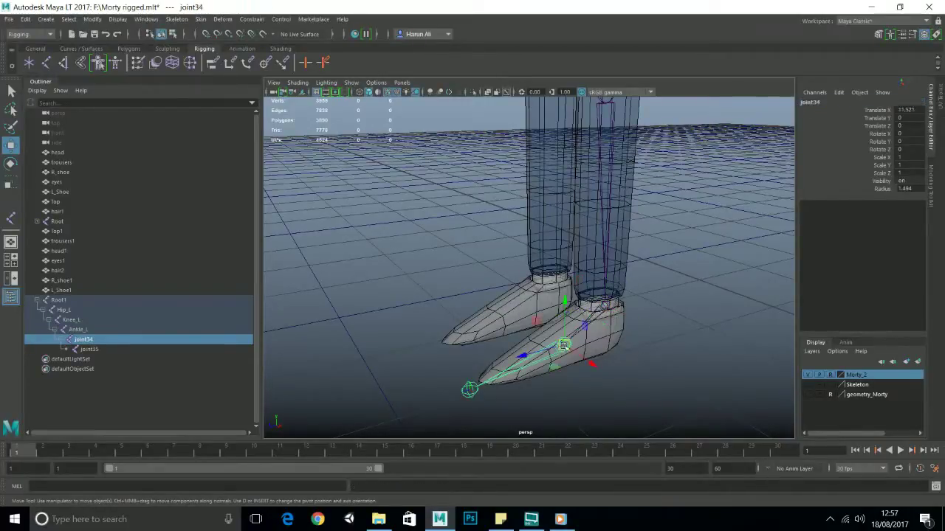
double_click(819, 103)
key("Caps_Lock")
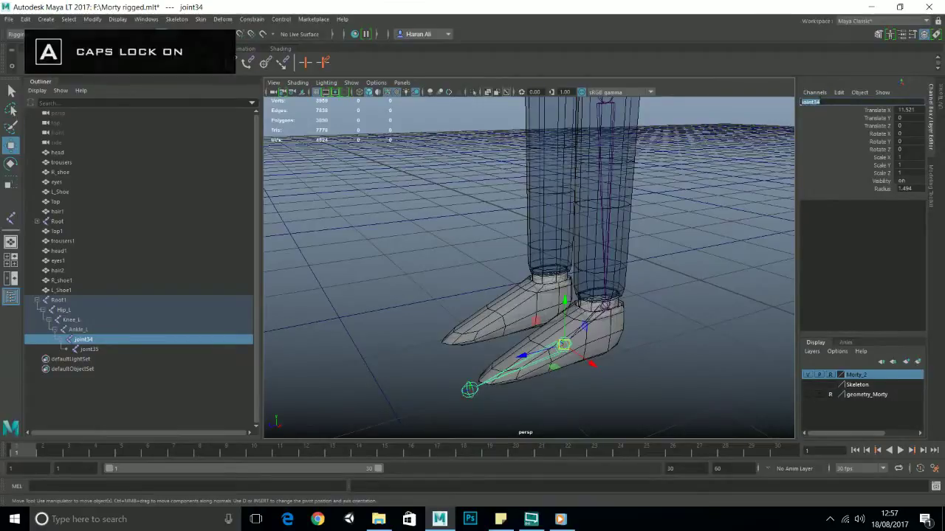
type("F")
key("Caps_Lock")
type("oot_L")
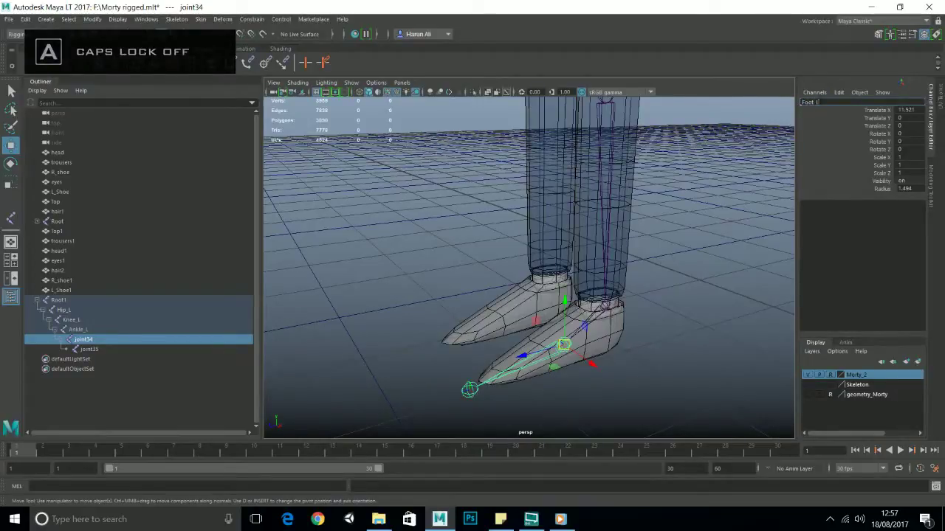
Rename joint35, the end joint at the tip of the left shoe, to Toe_L
left_click(459, 394)
key("Caps_Lock")
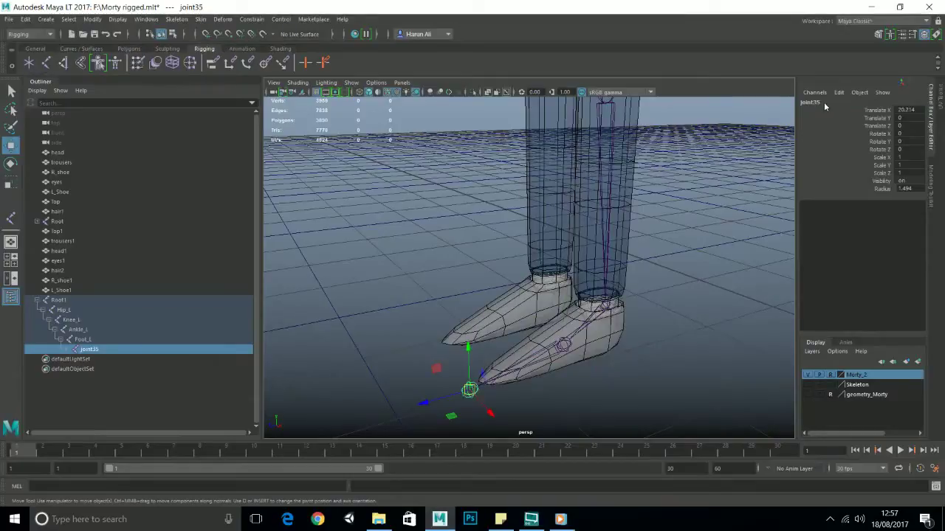
type("T")
key("Caps_Lock")
type("oe")
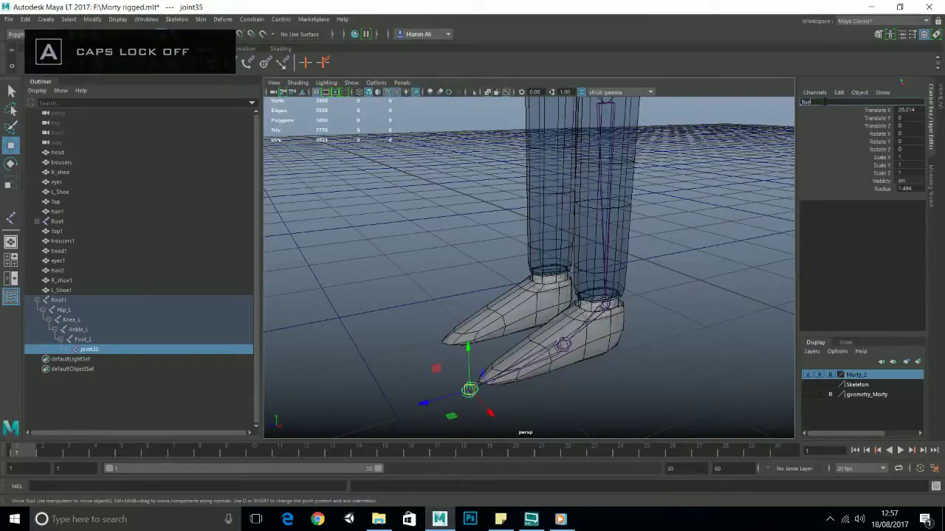
key("Caps_Lock")
type("_L")
key("Caps_Lock")
key("Return")
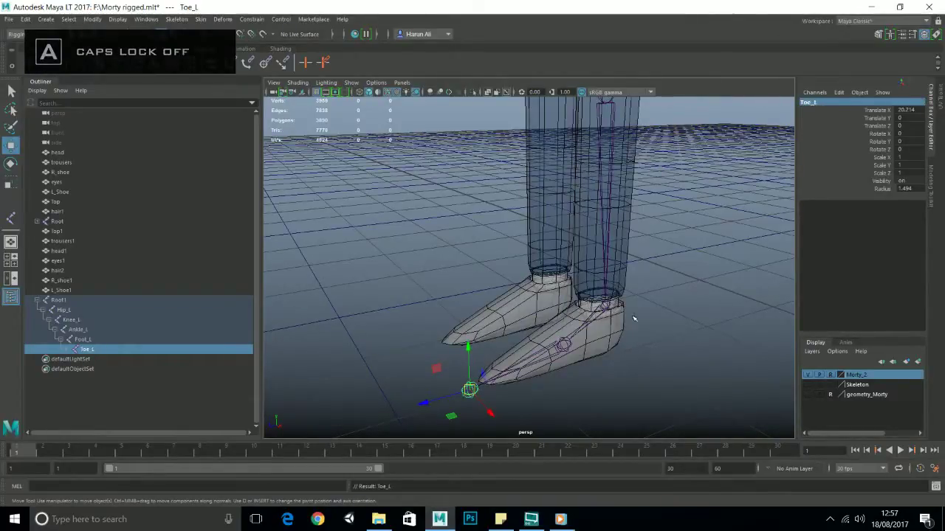
Switch to the side view and frame the root joint around the hem of Morty's shirt
left_click_drag(633, 319, 588, 253, "alt")
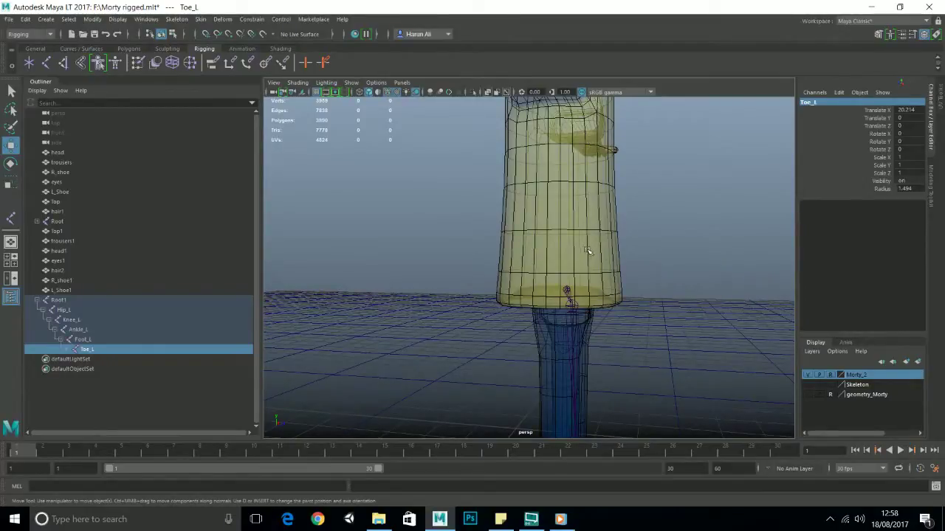
left_click_drag(588, 253, 495, 296, "alt")
scroll(520, 276, "down", 3)
scroll(520, 286, "up", 4)
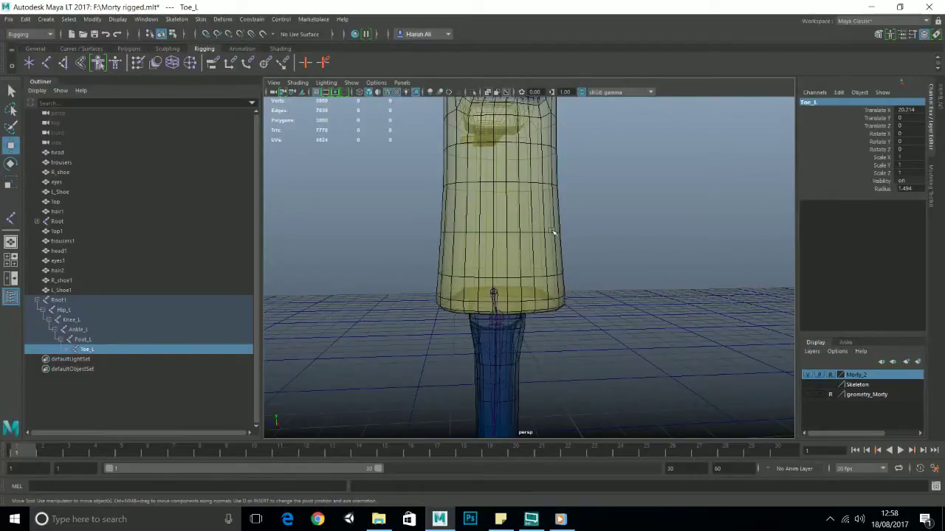
key("space")
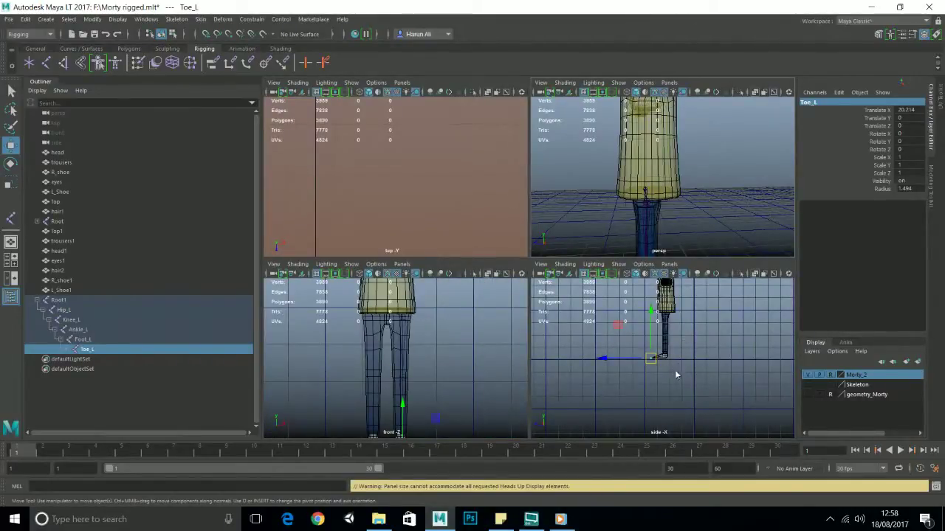
key("space")
scroll(541, 295, "up", 6)
middle_click_drag(622, 246, 627, 360, "alt")
middle_click_drag(626, 225, 624, 369, "alt")
middle_click_drag(610, 164, 607, 234, "alt")
scroll(606, 247, "up", 4)
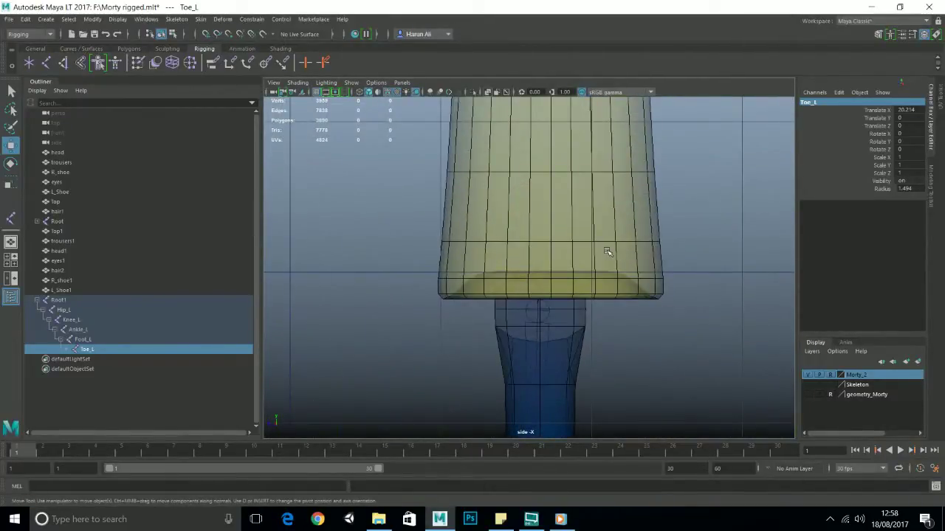
scroll(606, 251, "up", 2)
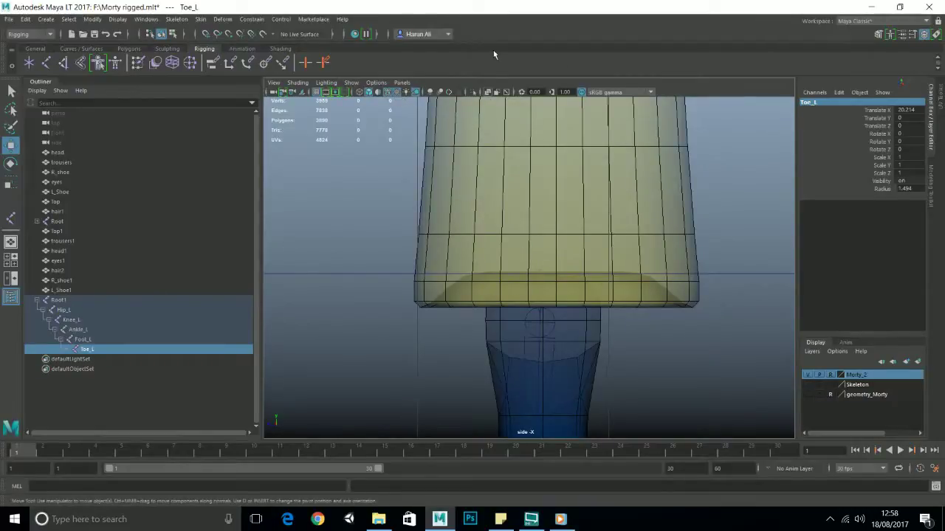
With the Joint tool, continue the skeleton from Root1 and place a first spine joint in the lower back of the shirt
left_click(11, 218)
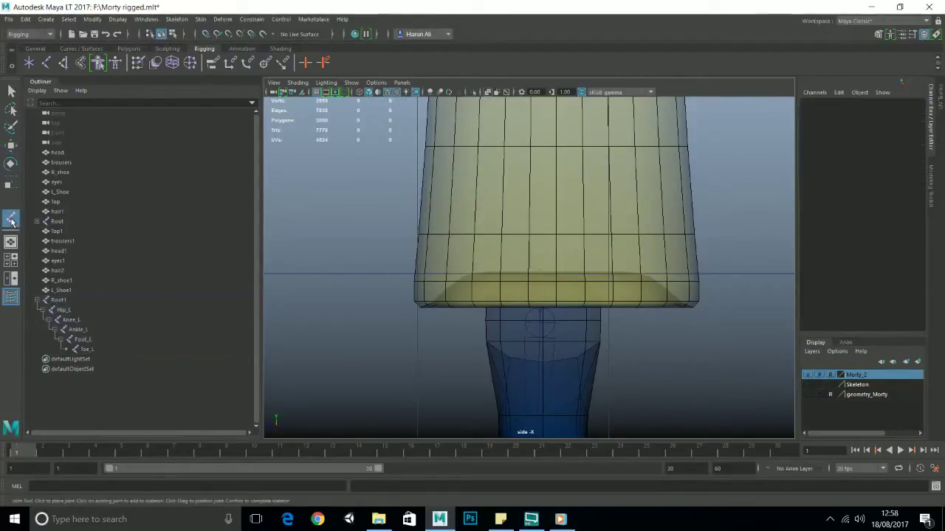
left_click(541, 271)
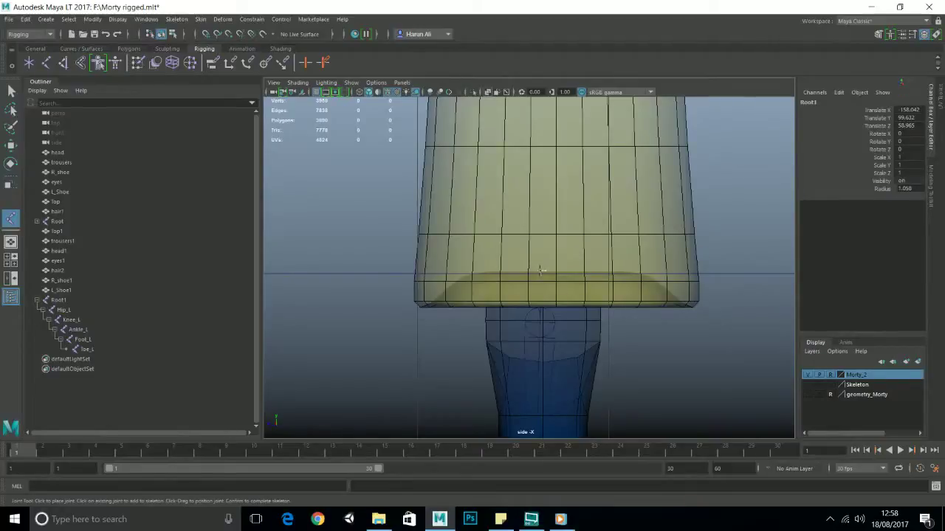
key("Return")
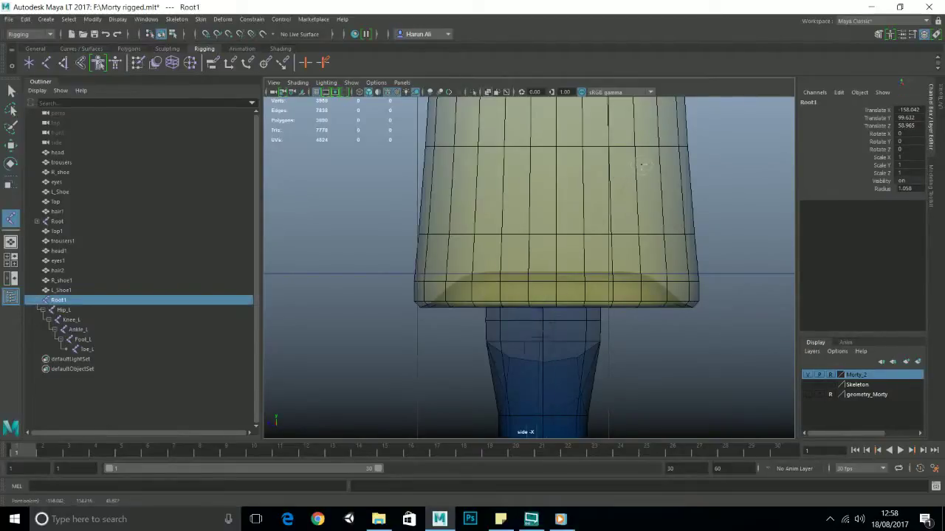
left_click_drag(642, 159, 641, 150)
Place a second spine joint farther up the back, below the armhole of the shirt
right_click_drag(641, 150, 540, 179, "alt")
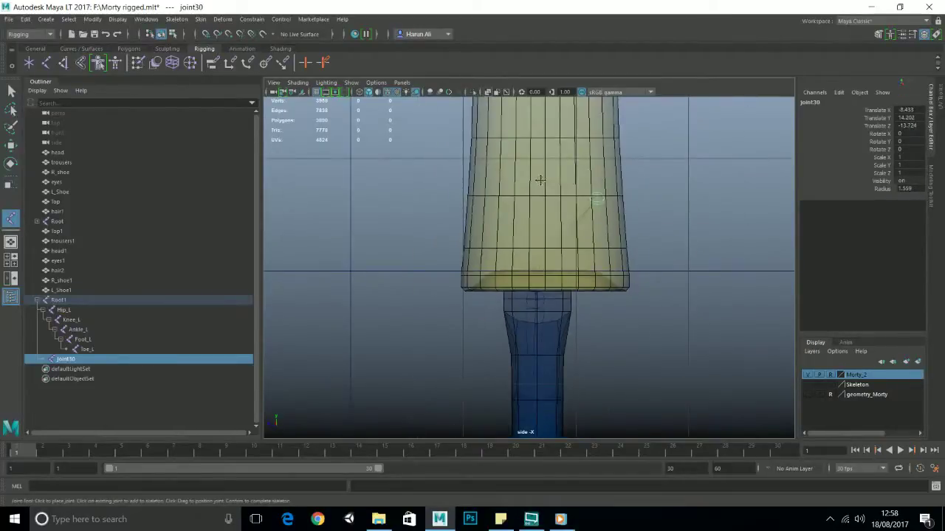
middle_click_drag(540, 180, 510, 262, "alt")
middle_click_drag(538, 224, 545, 251, "alt")
scroll(544, 251, "up", 2)
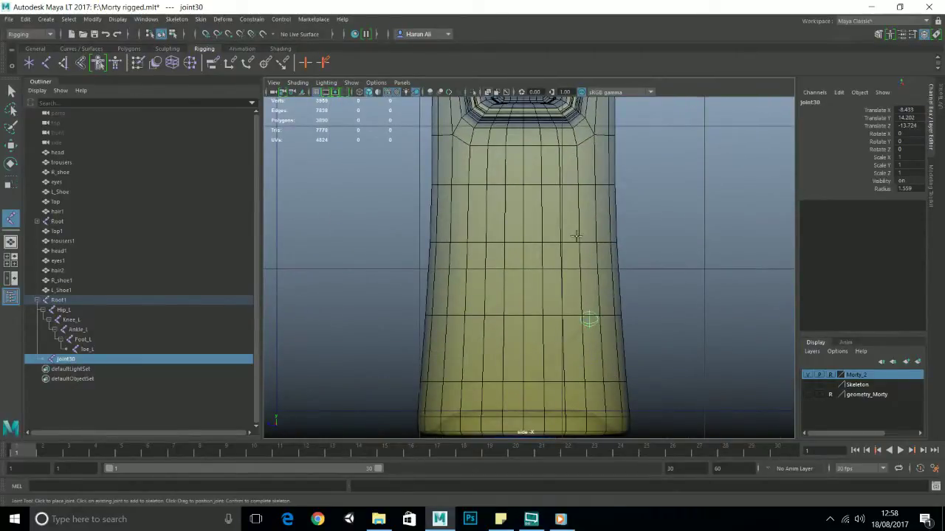
left_click_drag(584, 197, 581, 187)
Extend the spine chain with a joint at shoulder height and a neck joint at the collar under the head
middle_click_drag(532, 102, 538, 249, "alt")
left_click(557, 210)
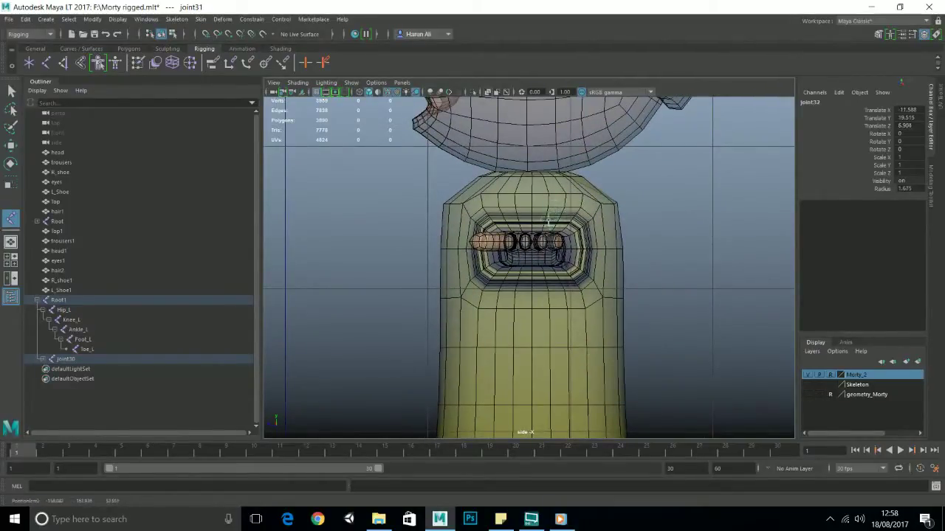
left_click_drag(548, 219, 544, 213)
left_click(522, 182)
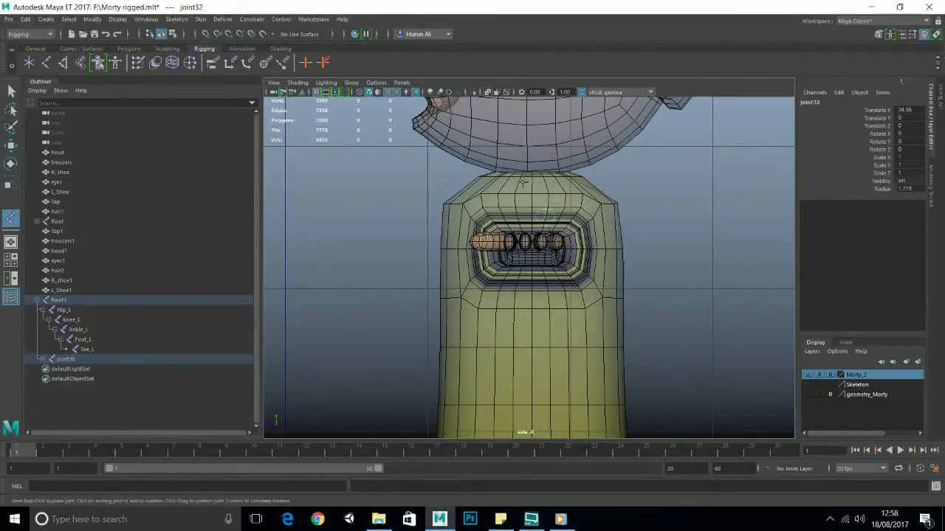
left_click(528, 175)
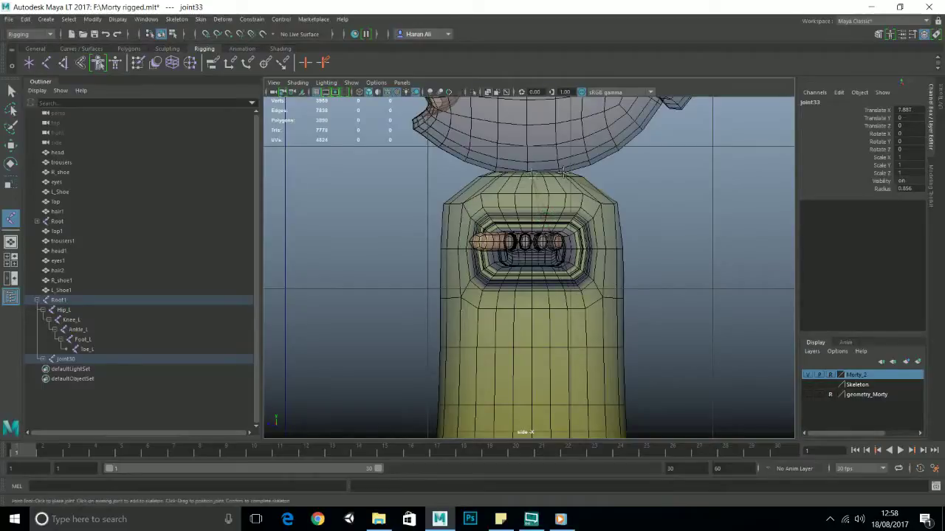
Examine the torso, neck and head from the side to see how the new spine chain sits inside Morty
scroll(544, 217, "down", 5)
scroll(545, 217, "up", 4)
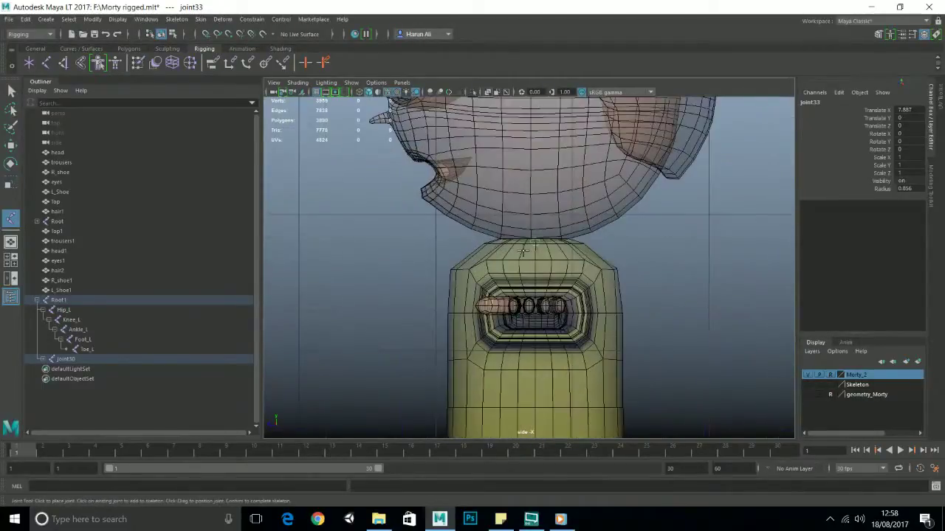
scroll(526, 253, "down", 4)
middle_click_drag(605, 338, 622, 186, "alt")
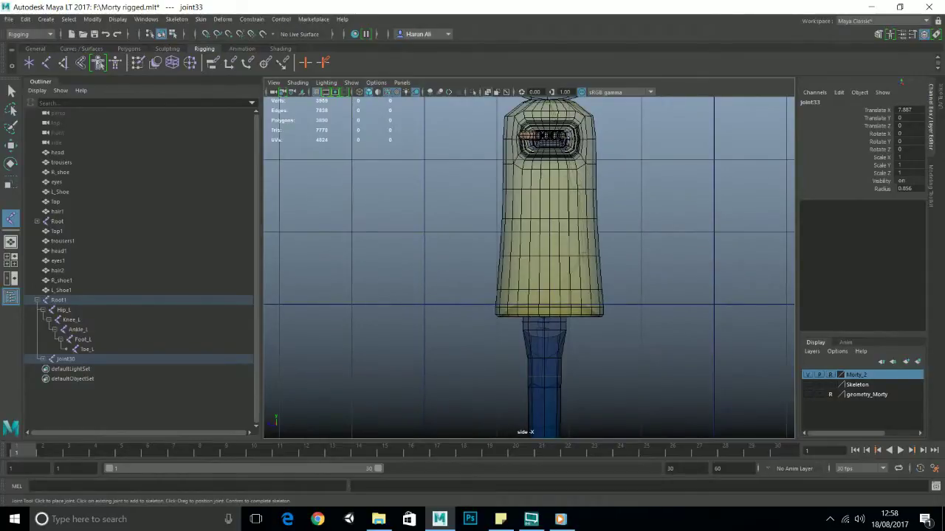
scroll(581, 194, "up", 2)
scroll(529, 238, "down", 3)
scroll(528, 239, "up", 3)
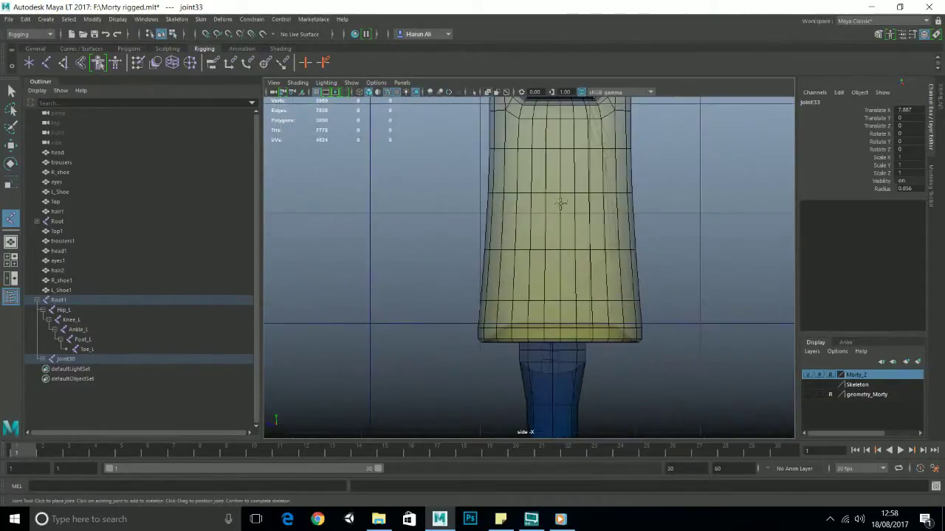
middle_click_drag(561, 192, 540, 435, "alt")
scroll(602, 254, "up", 2)
scroll(602, 254, "down", 2)
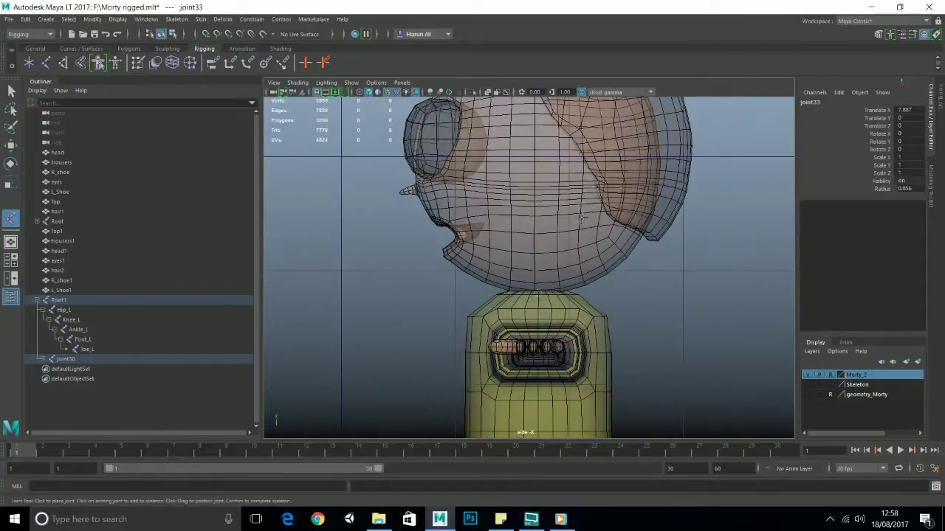
middle_click_drag(583, 219, 576, 289, "alt")
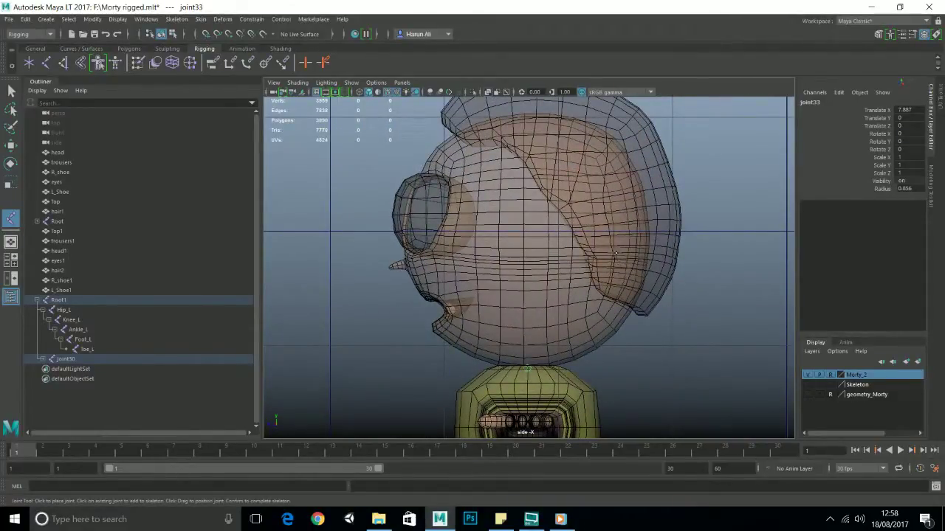
Extend the spine chain with a joint at the back of the head and an end joint near the crown, completing the chain
left_click(618, 253)
key("Return")
left_click(542, 115)
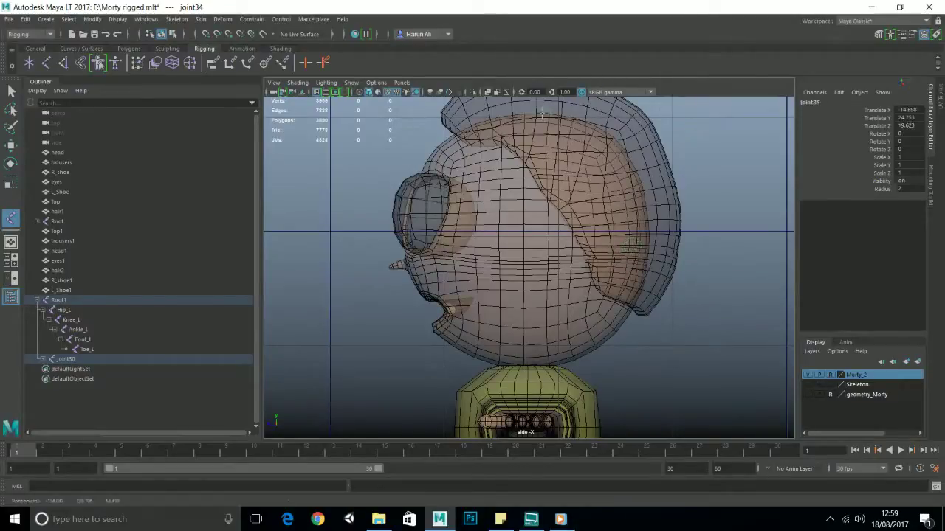
key("Return")
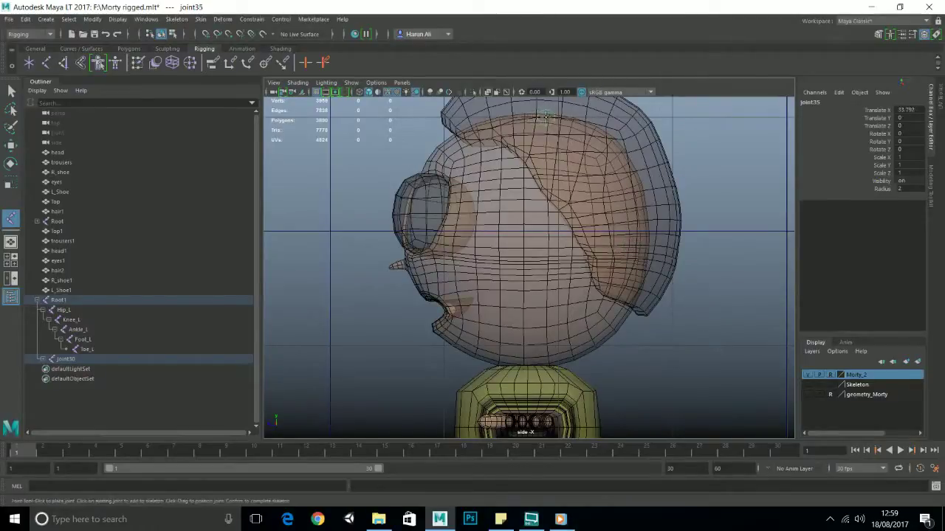
key("w")
In the perspective view, shift the shoulder-height spine joint along the front-to-back axis
scroll(464, 298, "down", 4)
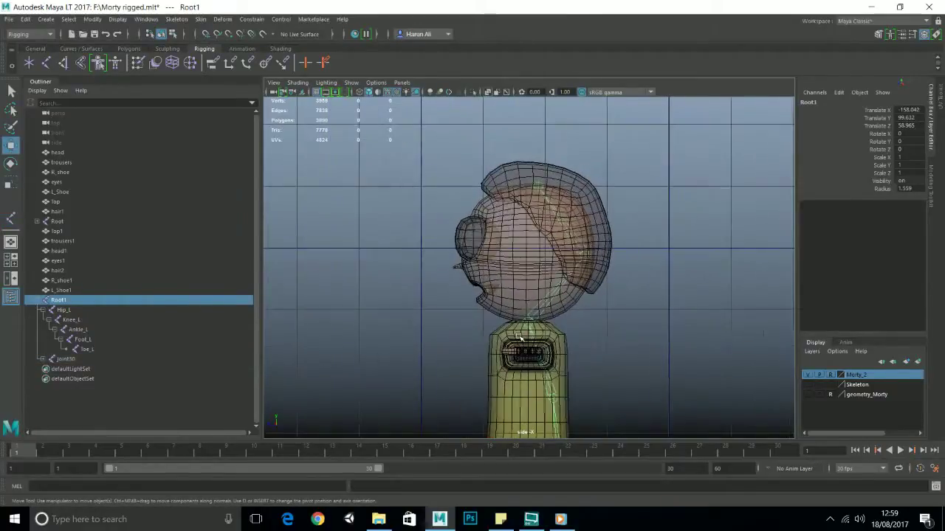
middle_click_drag(571, 394, 622, 272, "alt")
scroll(622, 272, "up", 1)
key("space")
key("space")
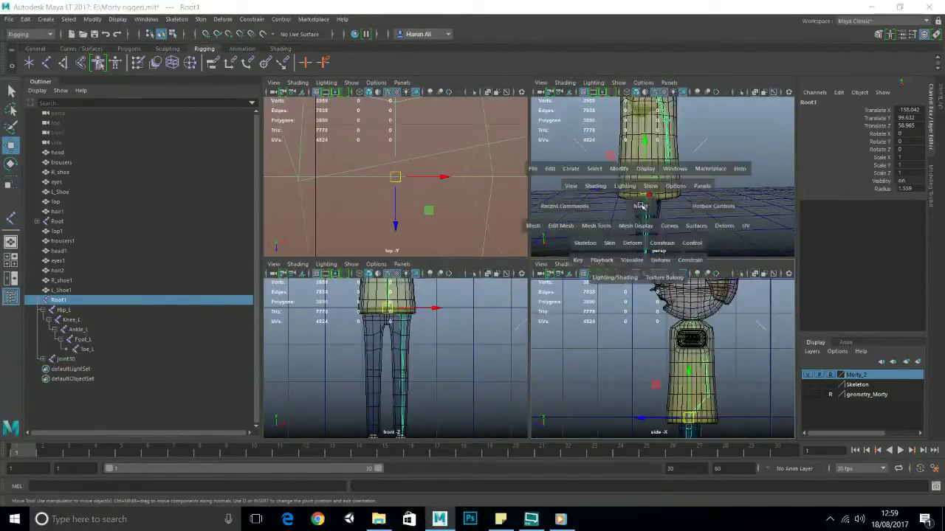
left_click_drag(485, 237, 499, 194, "alt")
left_click(558, 182)
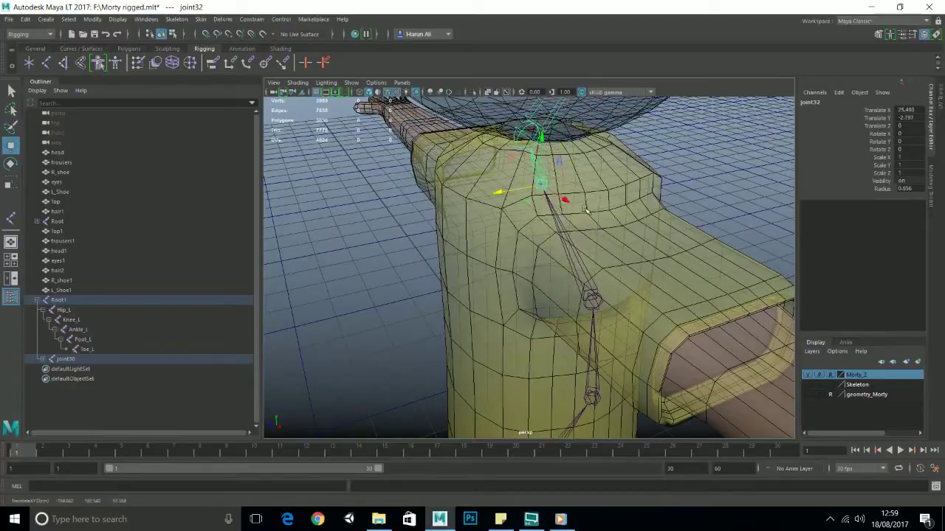
Move the neck joint slightly toward the back and the back-of-head joint slightly toward the face
left_click_drag(615, 223, 595, 199, "alt")
middle_click_drag(595, 200, 610, 271, "alt")
scroll(610, 270, "up", 3)
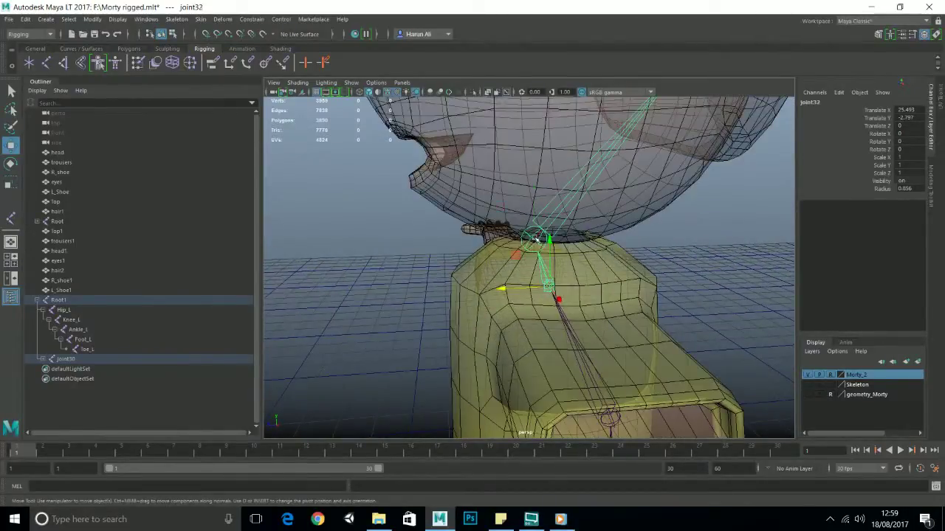
left_click(535, 238)
left_click_drag(495, 241, 519, 241)
scroll(523, 242, "down", 4)
middle_click_drag(531, 242, 513, 295, "alt")
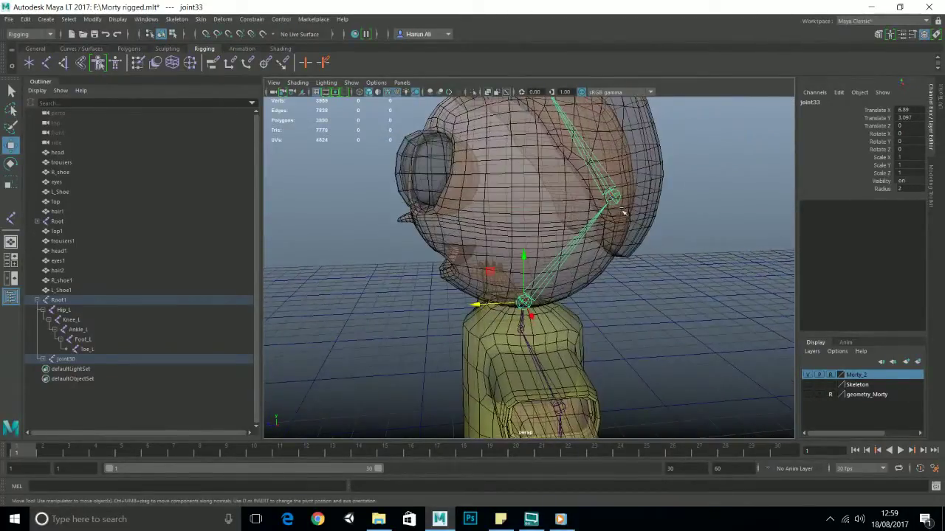
left_click(605, 204)
left_click_drag(568, 197, 559, 197)
Examine the lower spine joints and the root inside the shirt from several angles
scroll(557, 238, "down", 5)
left_click_drag(558, 238, 607, 284, "alt")
middle_click_drag(607, 284, 624, 247, "alt")
left_click_drag(643, 247, 628, 278, "alt")
scroll(629, 278, "up", 5)
middle_click_drag(628, 279, 591, 247, "alt")
left_click_drag(590, 248, 612, 281, "alt")
scroll(612, 280, "down", 2)
middle_click_drag(612, 280, 601, 225, "alt")
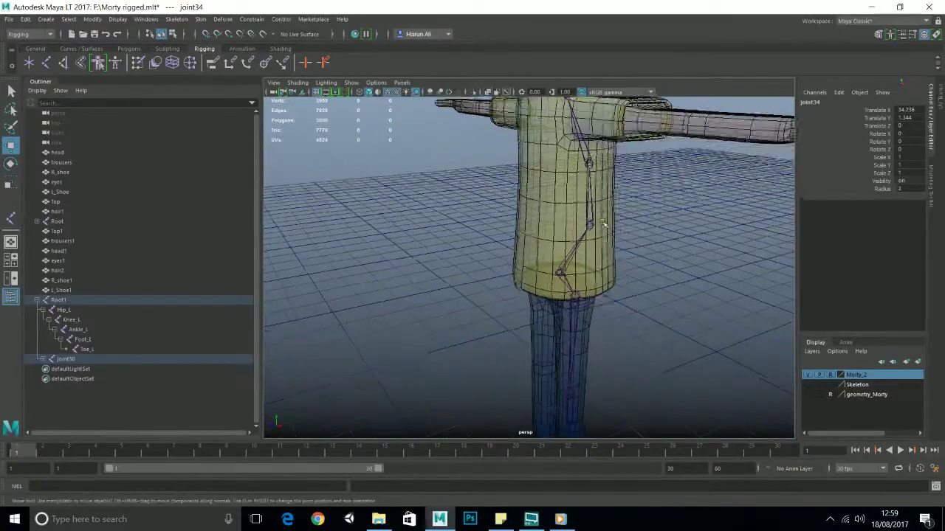
scroll(628, 221, "up", 3)
left_click_drag(626, 209, 600, 224, "alt")
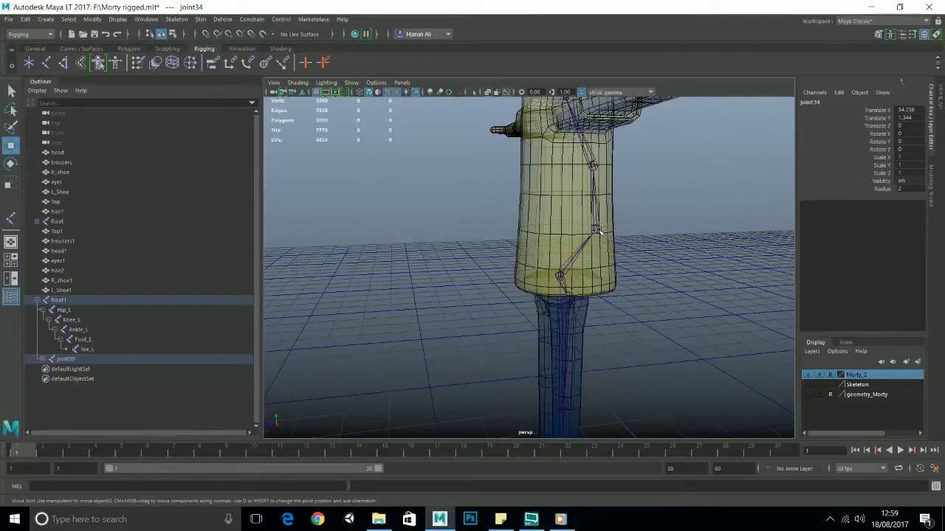
scroll(624, 187, "up", 3)
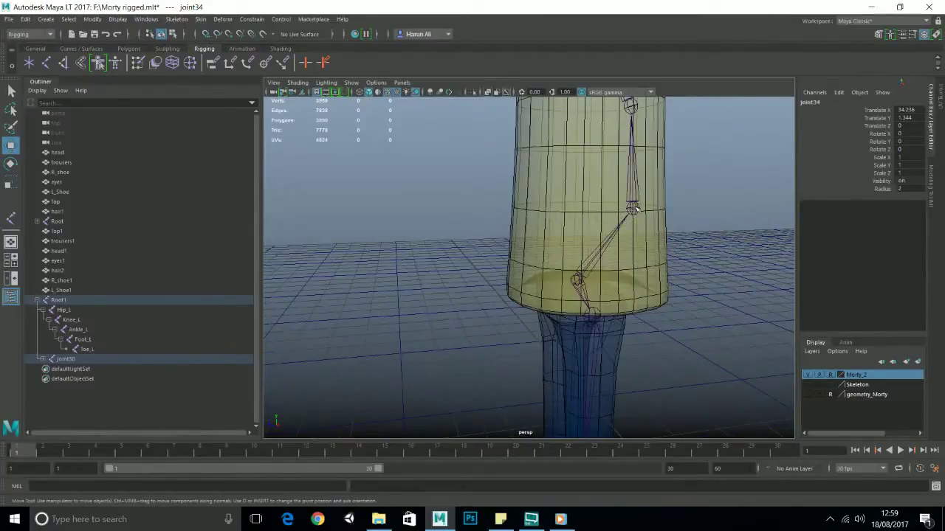
left_click_drag(492, 206, 484, 281, "alt")
In the side view, branch a joint from the lower-back spine joint to just in front of the shirt at the same height
key("space")
key("space")
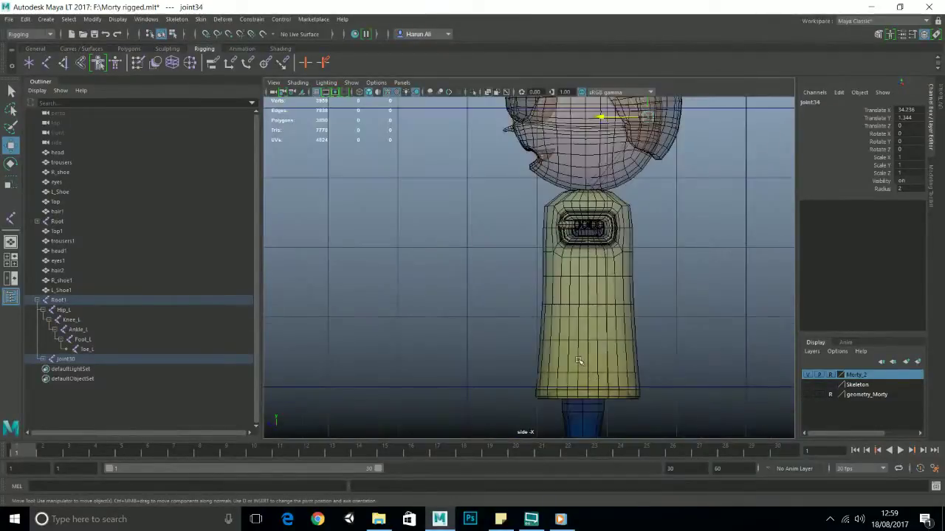
scroll(652, 342, "up", 2)
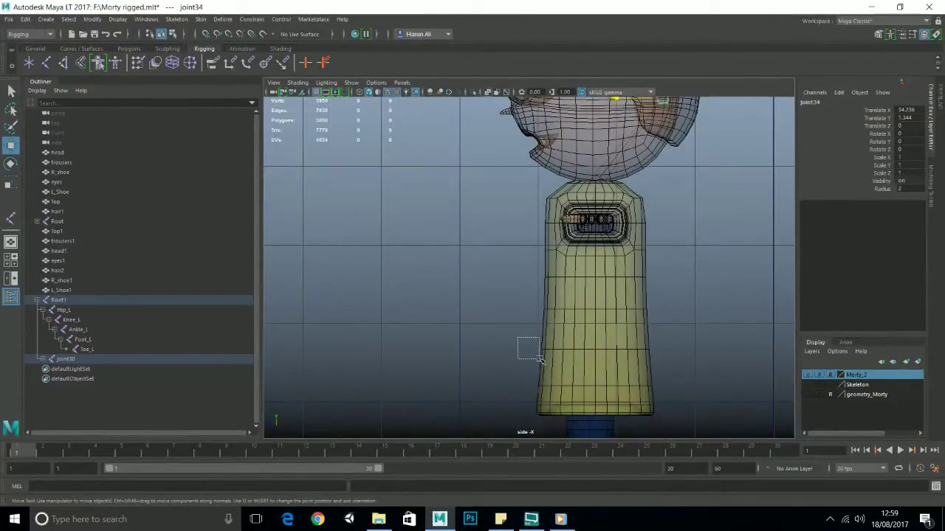
left_click_drag(540, 359, 534, 359)
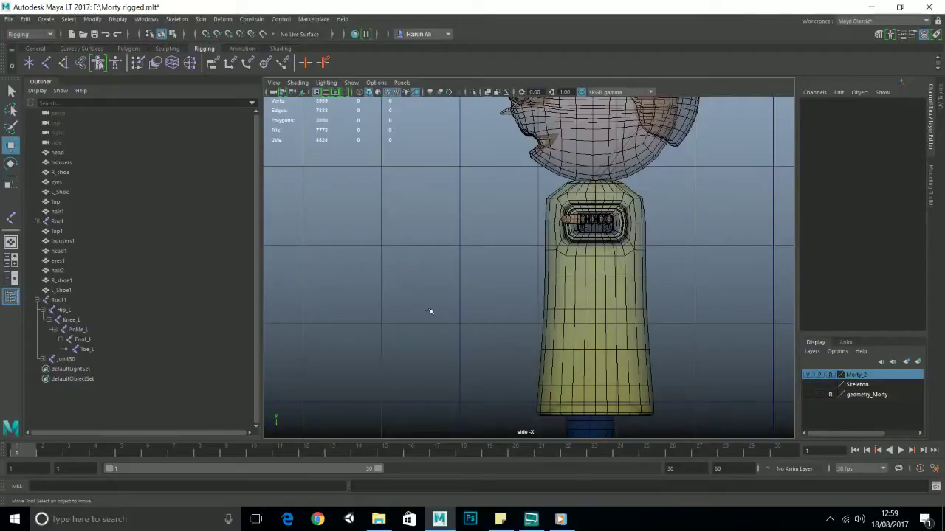
left_click(11, 221)
scroll(649, 358, "up", 2)
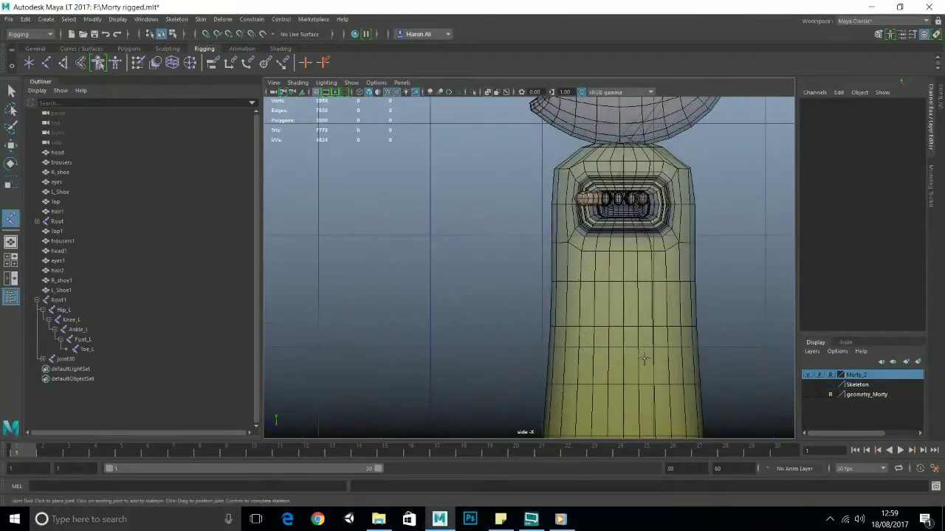
middle_click_drag(646, 347, 556, 243, "alt")
scroll(618, 298, "up", 2)
left_click(612, 294)
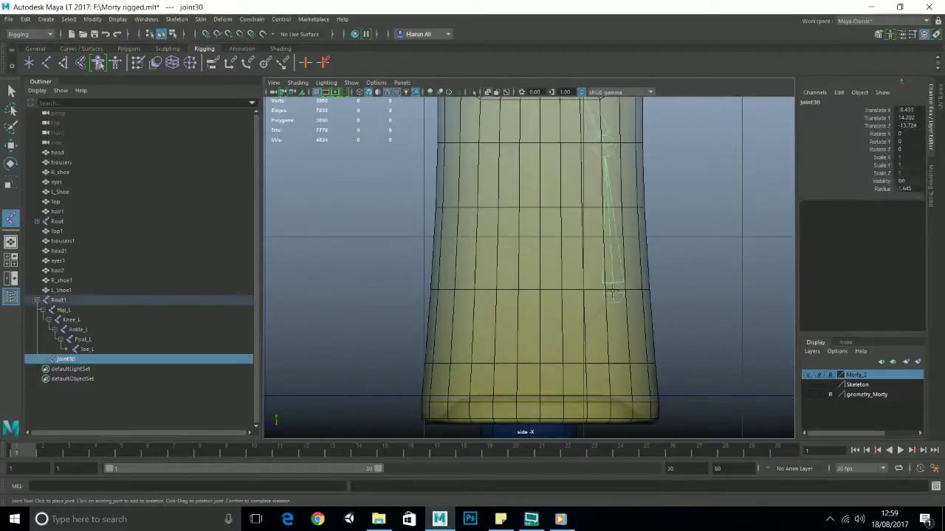
mouse_move(413, 289)
left_mouse_down()
mouse_move(399, 289)
mouse_move(416, 293)
left_mouse_up()
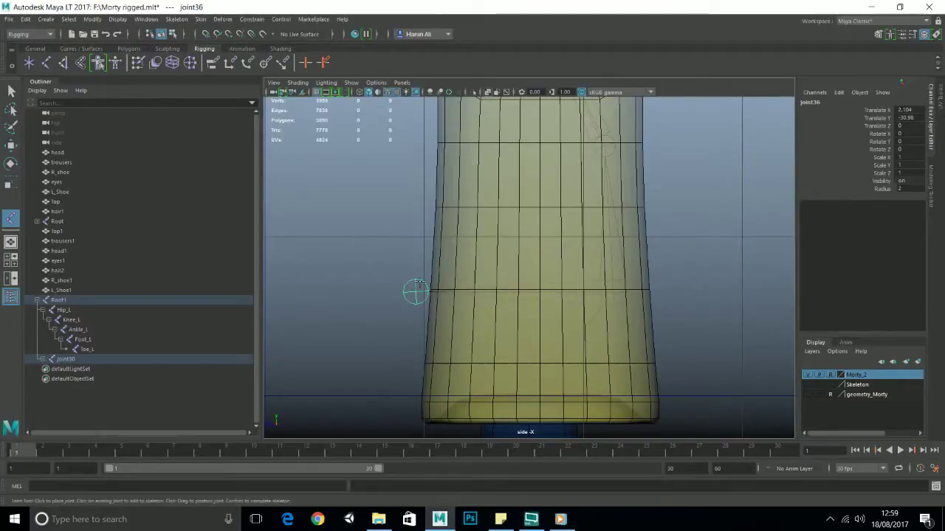
Branch a joint from the second spine joint, below the armhole, to just in front of the shirt at the same height
scroll(479, 280, "down", 3)
scroll(491, 249, "up", 3)
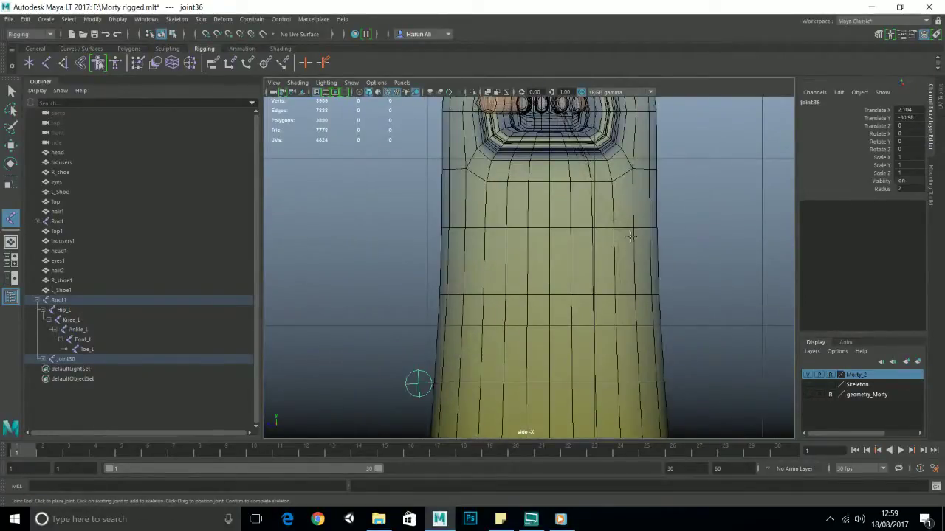
left_click(617, 227)
key("ctrl+z")
key("Return")
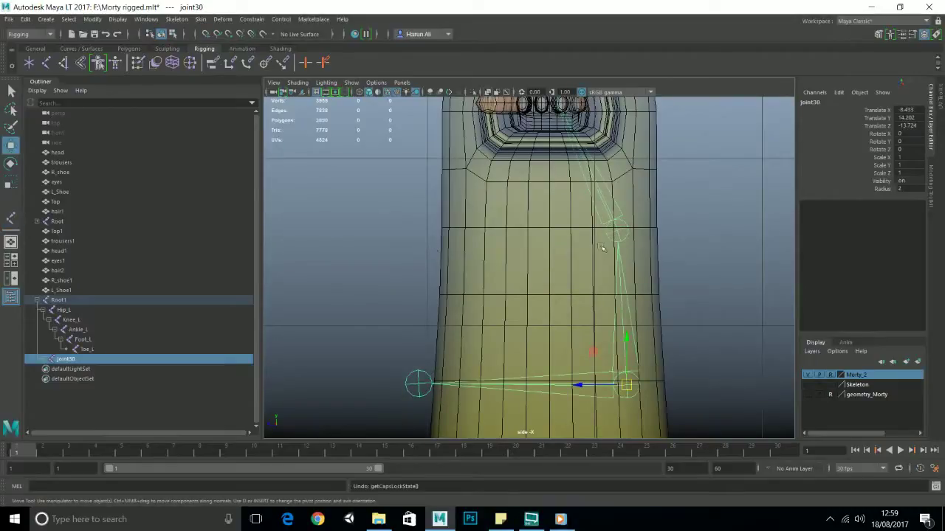
left_click(11, 220)
left_click(616, 231)
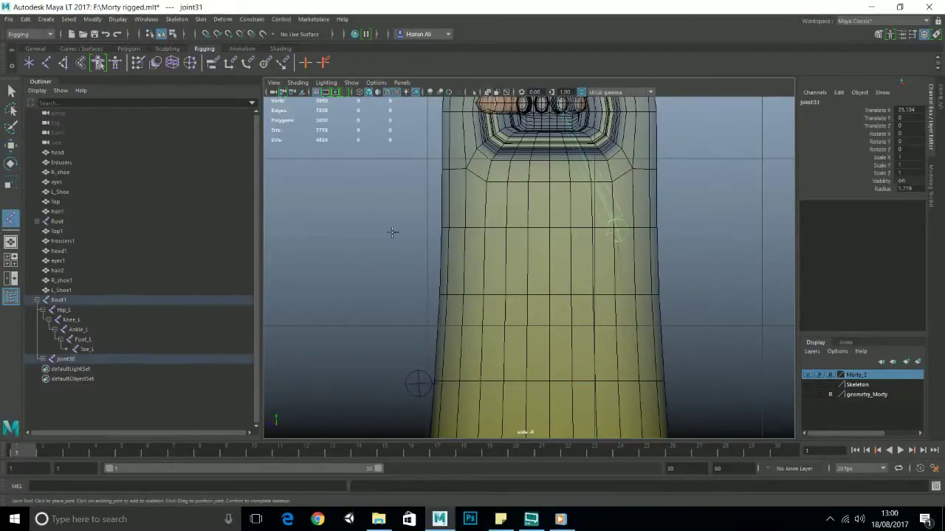
left_click_drag(406, 227, 425, 229)
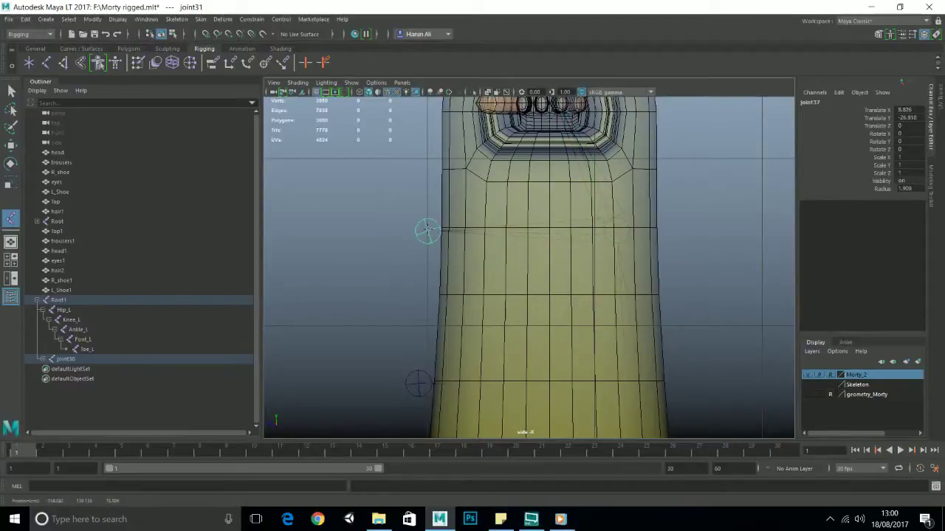
scroll(445, 226, "down", 3)
key("w")
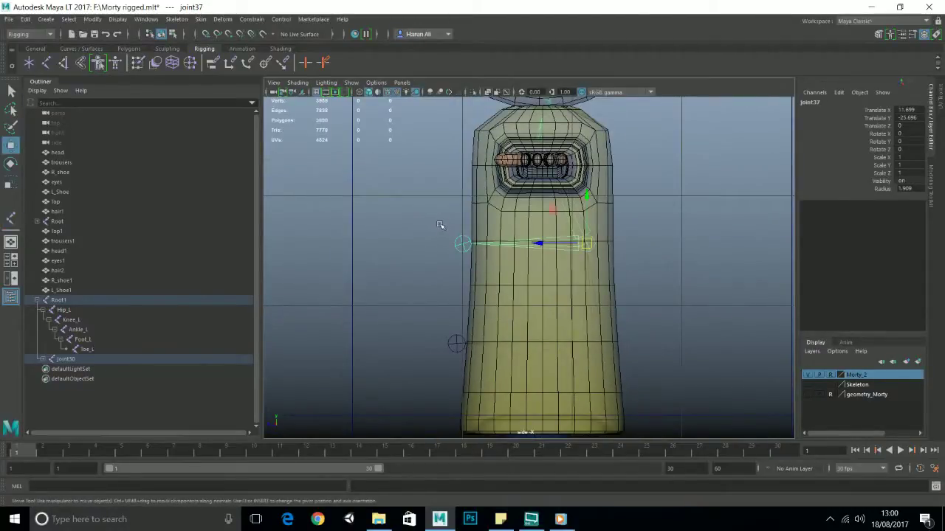
Branch a joint from the shoulder-height spine joint to just in front of the upper chest and complete it
scroll(541, 200, "up", 2)
middle_click_drag(546, 178, 554, 341, "alt")
scroll(551, 288, "up", 3)
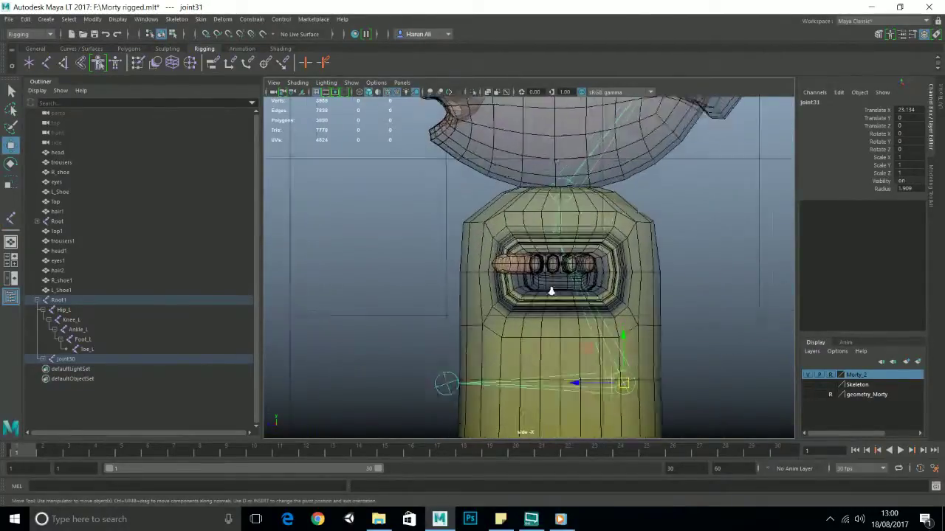
left_click(10, 220)
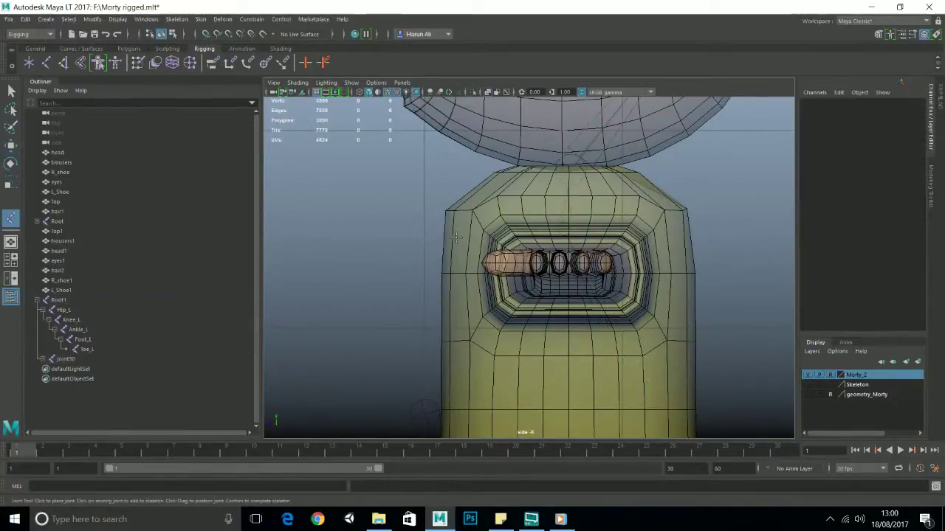
left_click(567, 230)
key("ctrl+z")
left_click(563, 228)
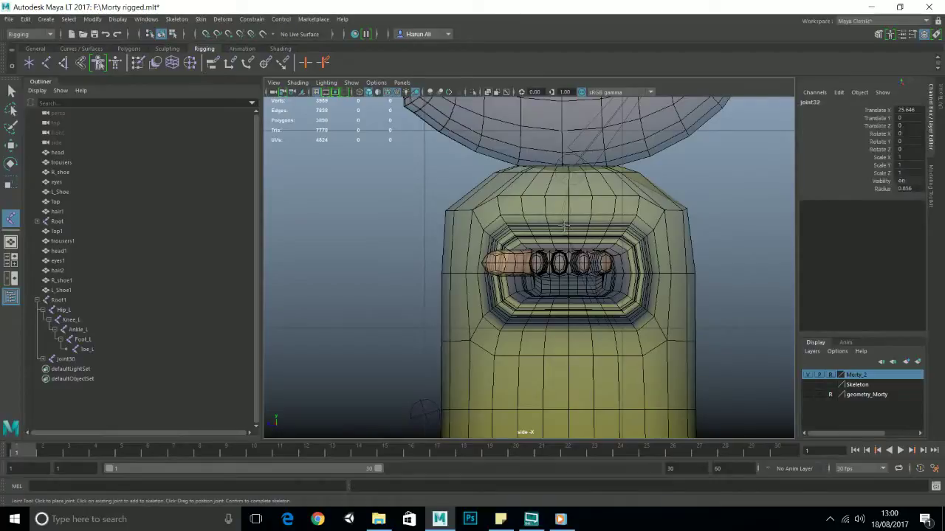
key("Return")
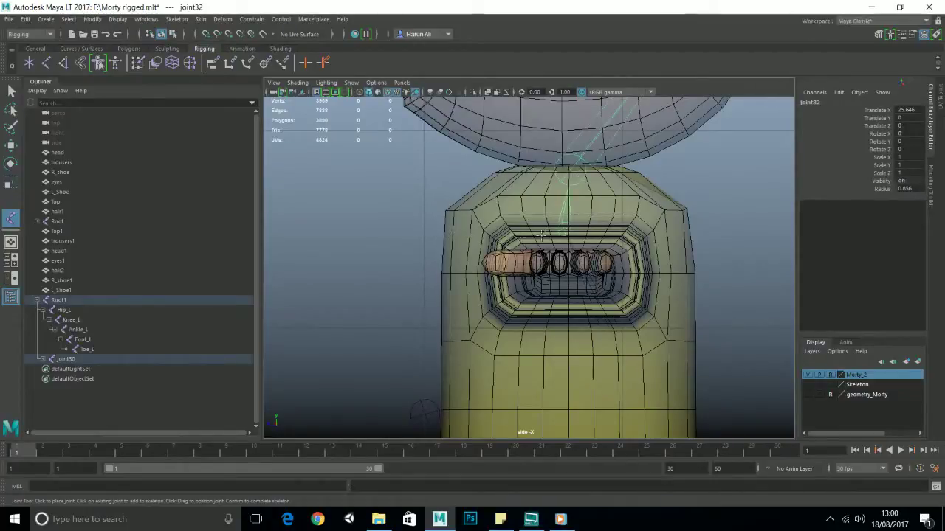
left_click(435, 233)
mouse_move(428, 234)
left_mouse_down()
mouse_move(415, 234)
mouse_move(433, 234)
left_mouse_up()
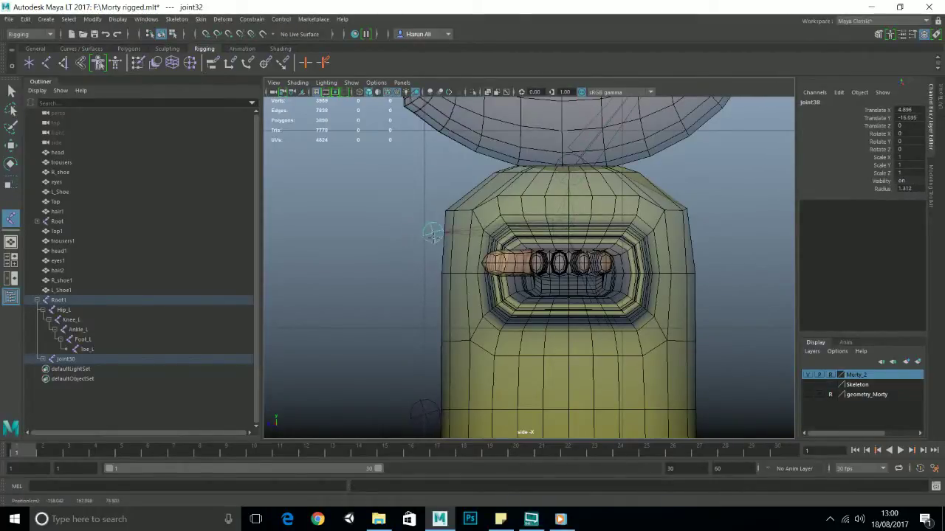
scroll(434, 234, "down", 8)
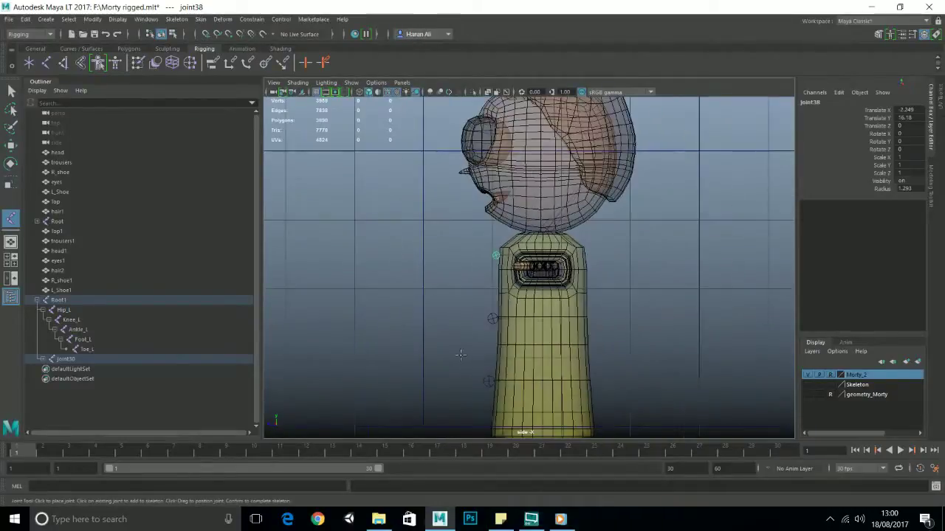
key("w")
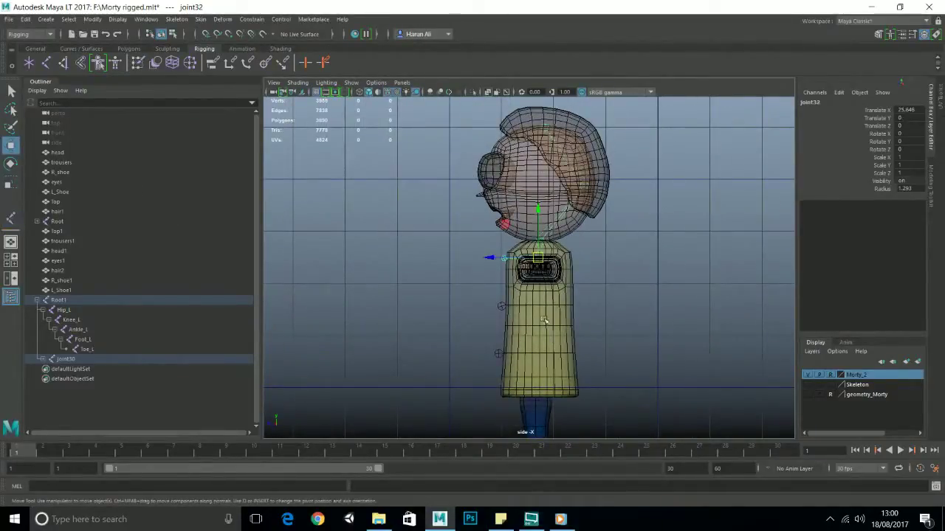
Branch a jaw chain from the back-of-head joint, with one joint at the mouth corner and an end joint in front of the lips
scroll(545, 322, "up", 5)
scroll(543, 329, "down", 3)
scroll(600, 338, "up", 5)
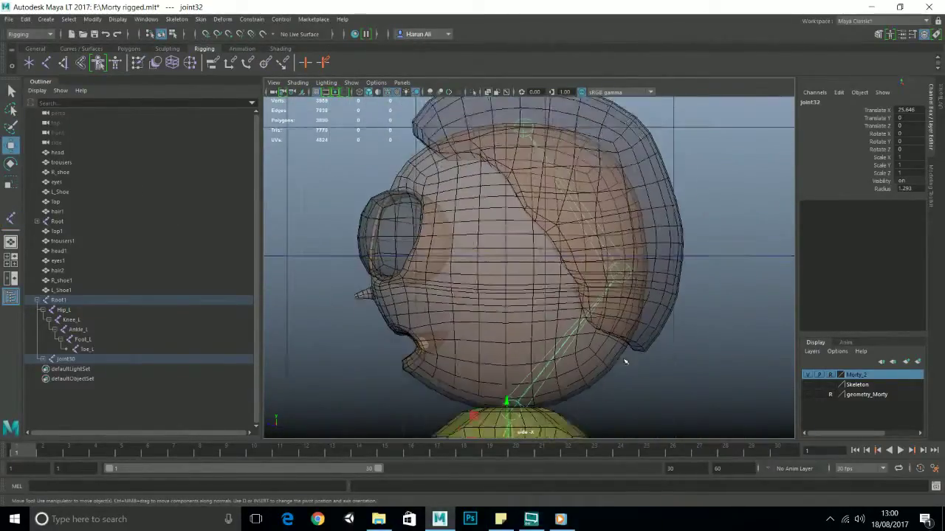
scroll(531, 310, "down", 3)
left_click(11, 218)
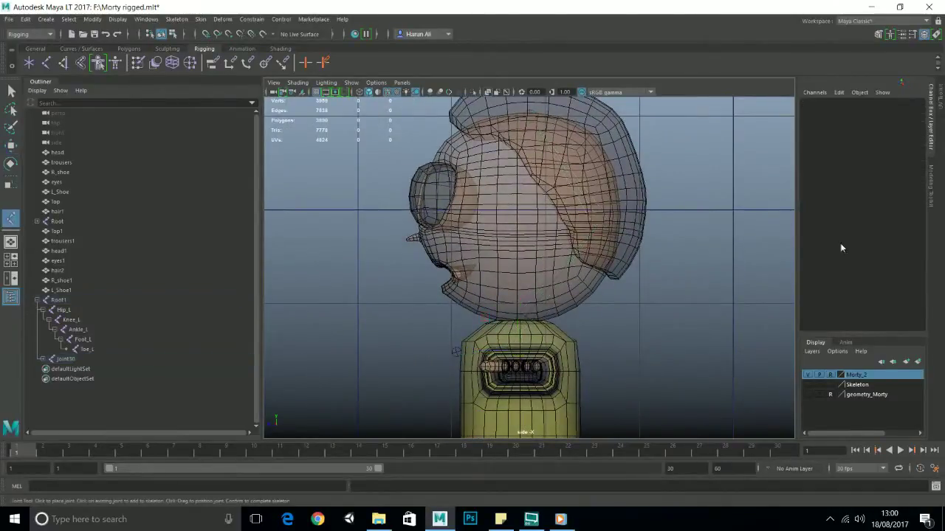
left_click(603, 225)
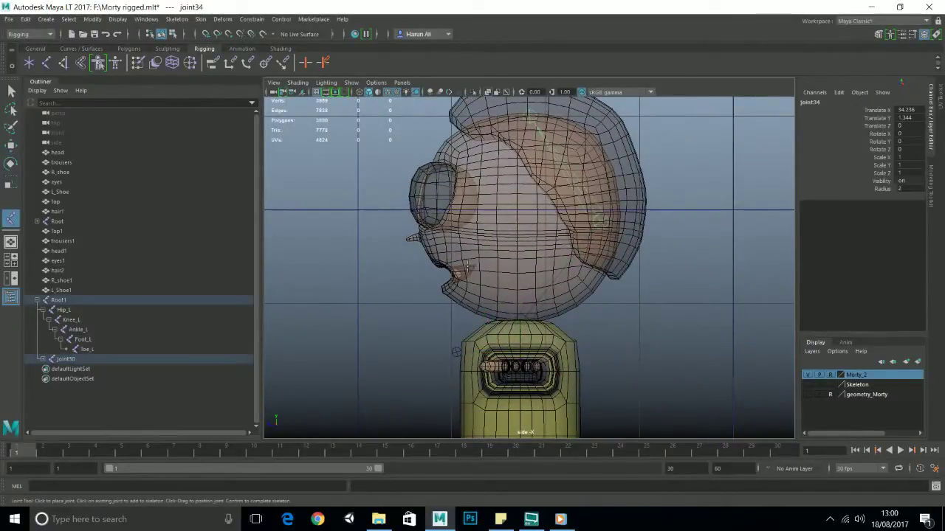
left_click_drag(478, 268, 475, 269)
left_click(419, 270)
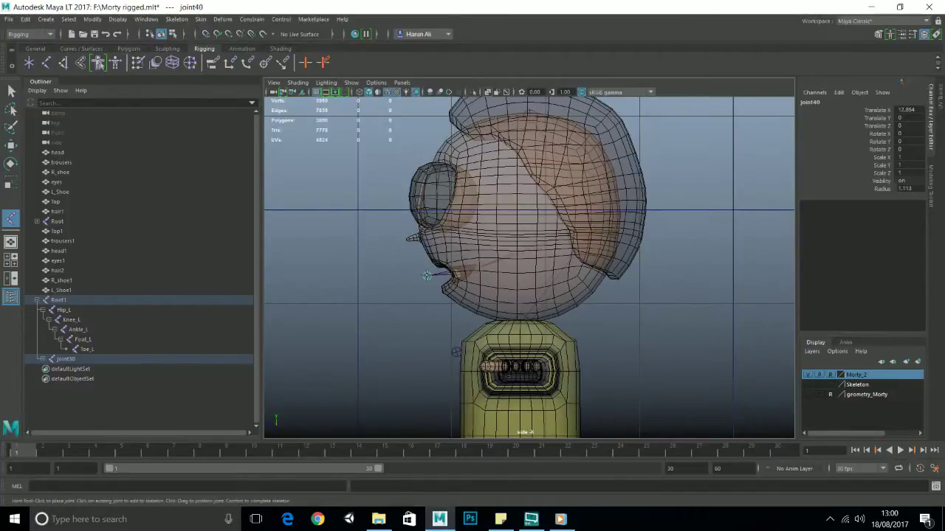
key("Return")
key("w")
Branch another joint from the back-of-head joint to just in front of the nose tip
left_click(10, 217)
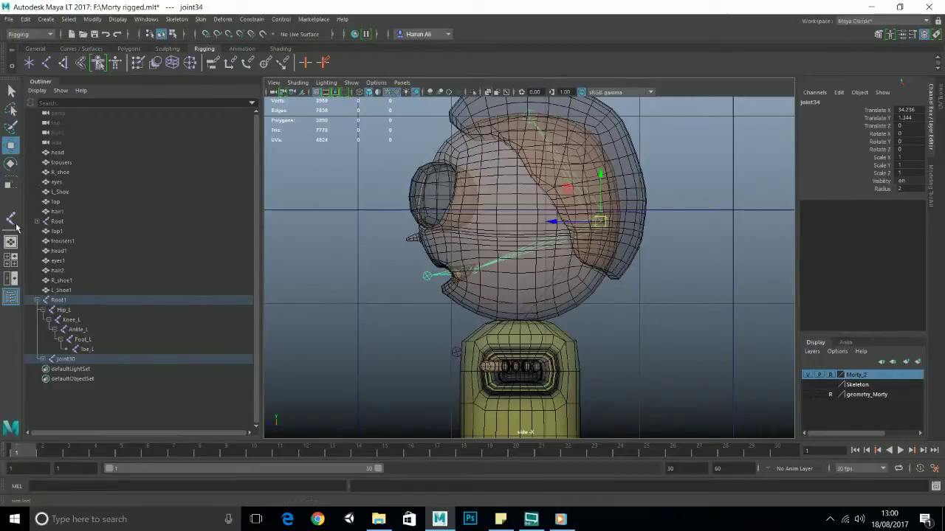
left_click(600, 222)
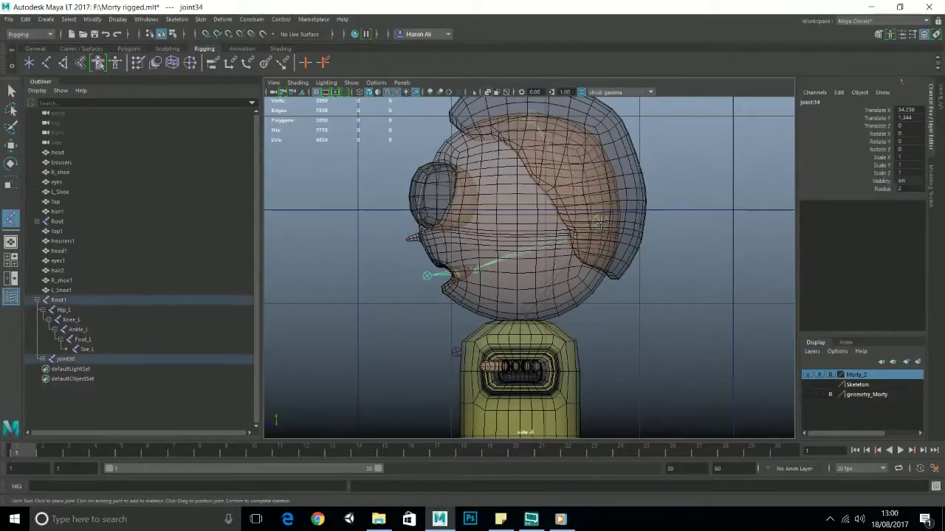
middle_click_drag(385, 227, 400, 238)
key("Return")
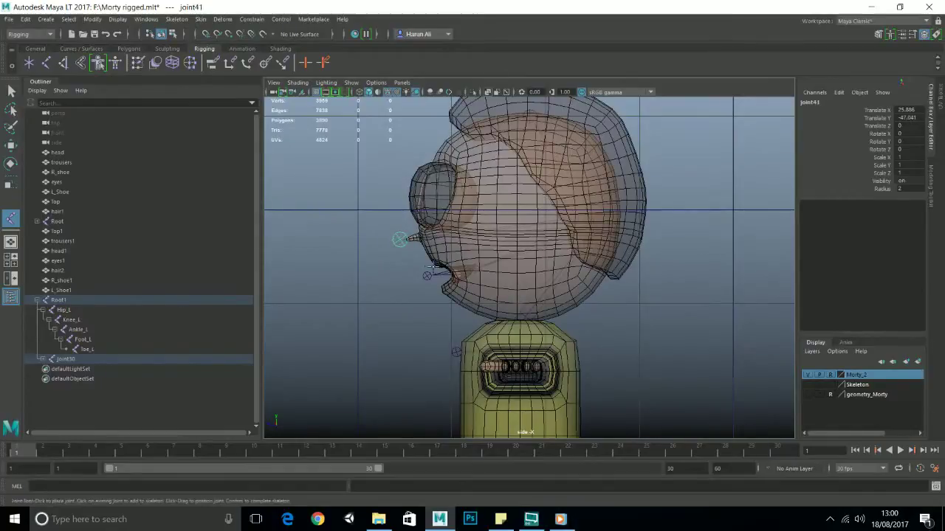
Leave the Joint tool and rename the lowest spine joint above the root as Spine_1
key("w")
scroll(512, 276, "down", 8)
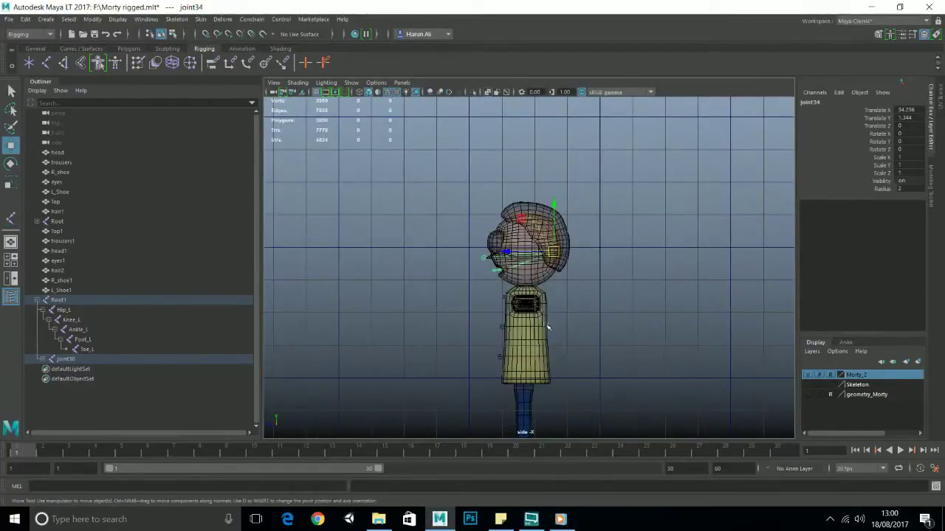
key("space")
key("space")
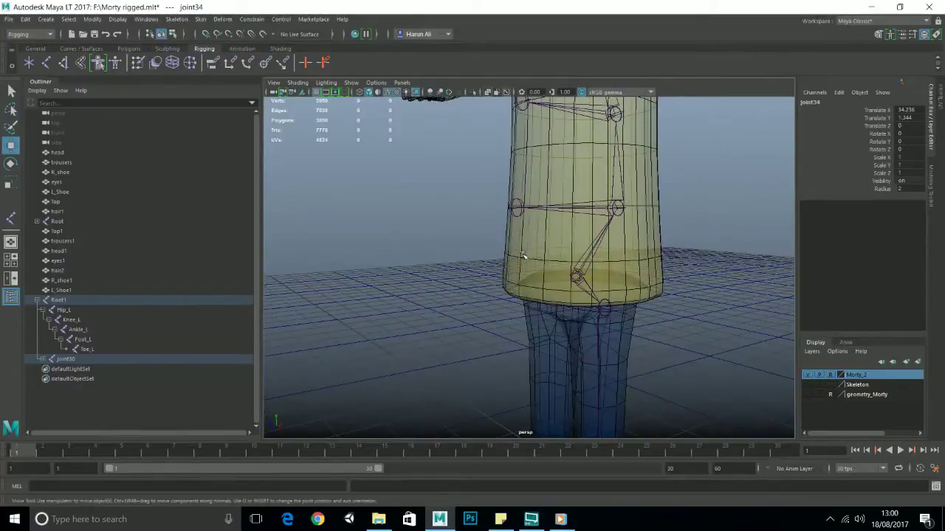
scroll(565, 269, "up", 3)
left_click(545, 264)
left_click_drag(450, 274, 513, 288, "alt")
left_click(499, 276)
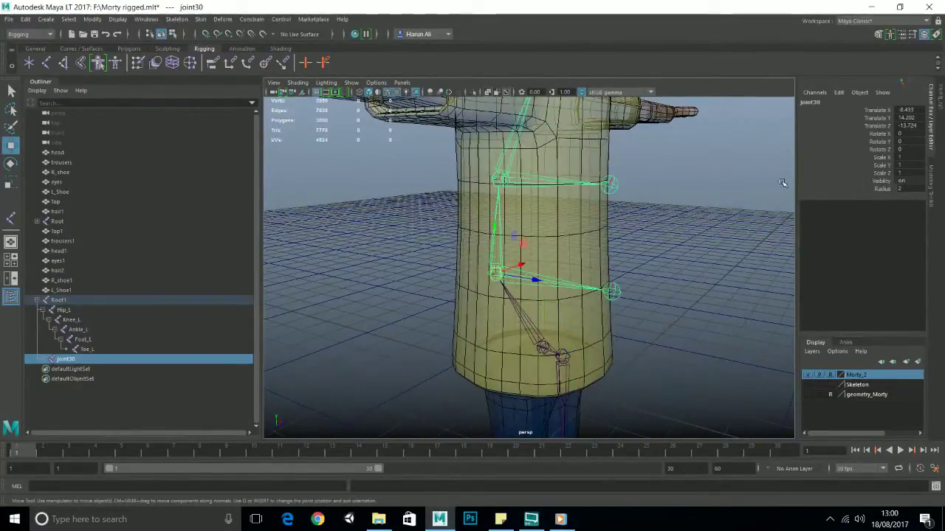
left_click(826, 103)
key("Tab")
type("s")
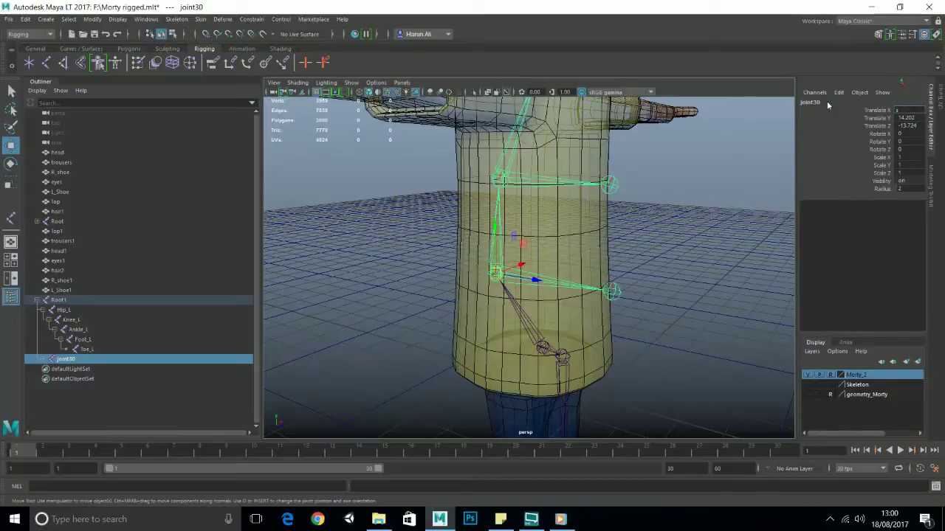
left_click(827, 101)
key("Caps_Lock")
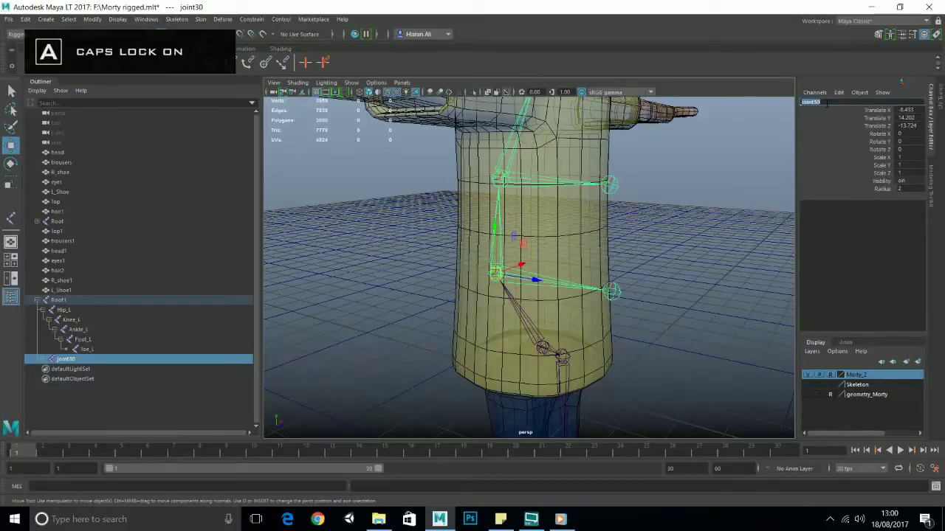
type("S")
key("Caps_Lock")
type("pine_")
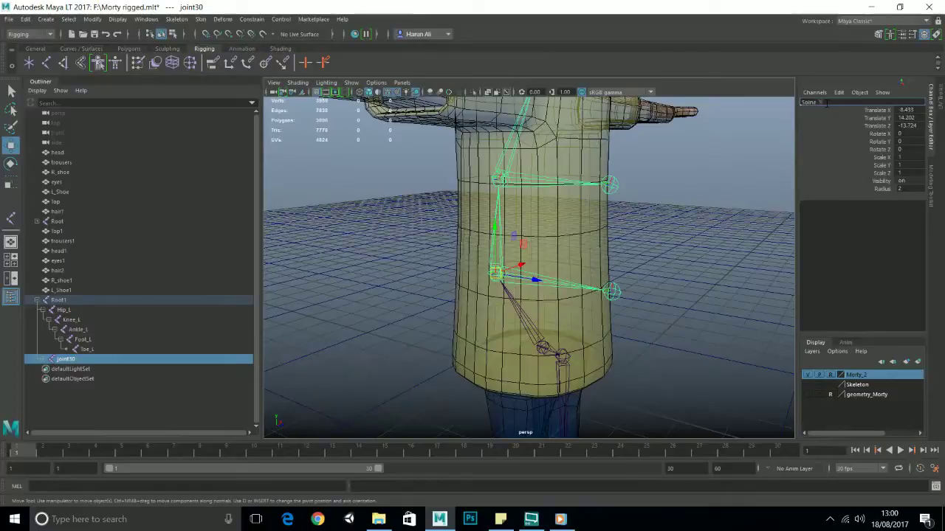
key("Return")
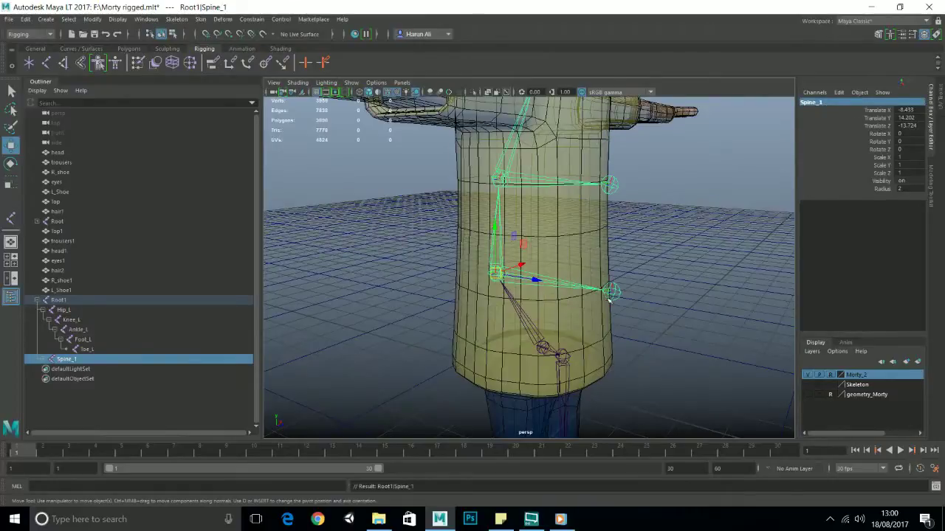
Rename the front branch joint at the belly, extending from Spine_1, as Belly_1
left_click(612, 291)
left_click(833, 101)
key("Caps_Lock")
type("R")
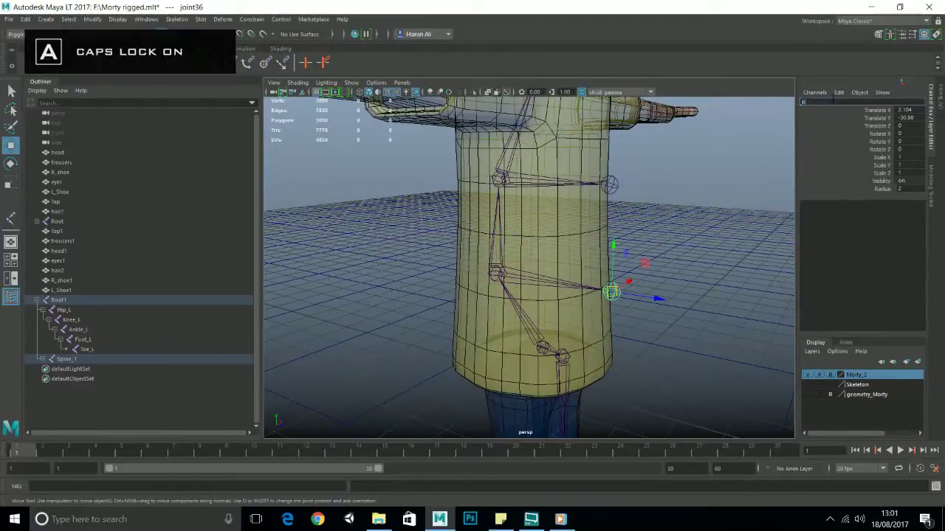
key("Caps_Lock")
type("elly")
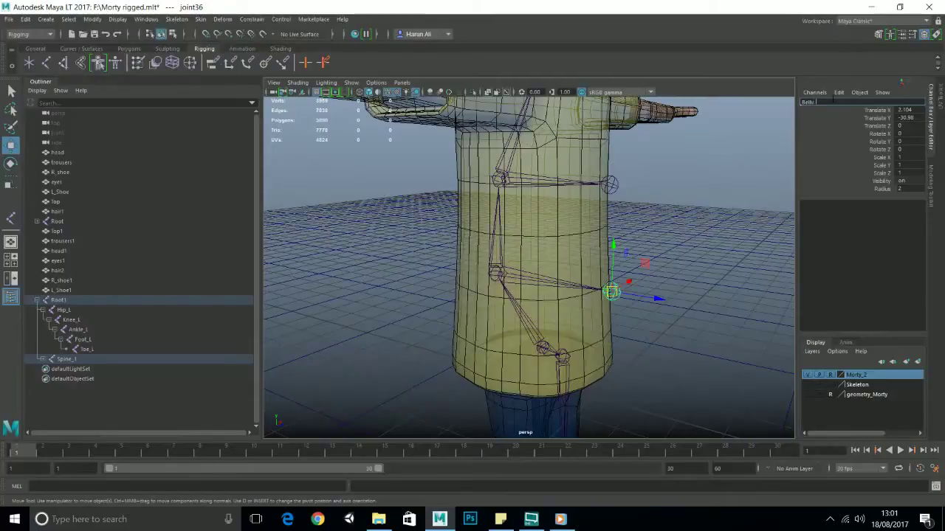
type("_1")
key("Return")
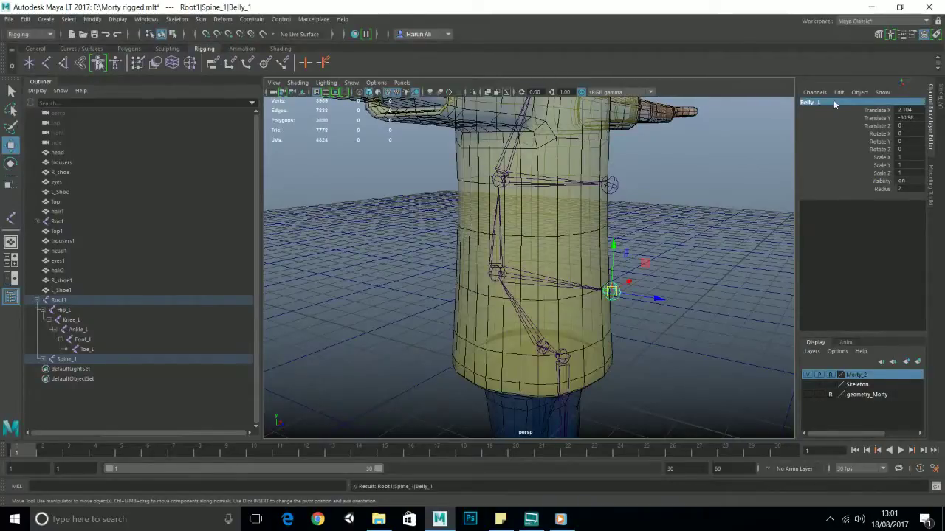
Turn off the wireframe overlay in the top view while keeping X-ray shading on, with the upper body in view
left_click_drag(520, 185, 561, 384, "alt")
scroll(599, 191, "down", 3)
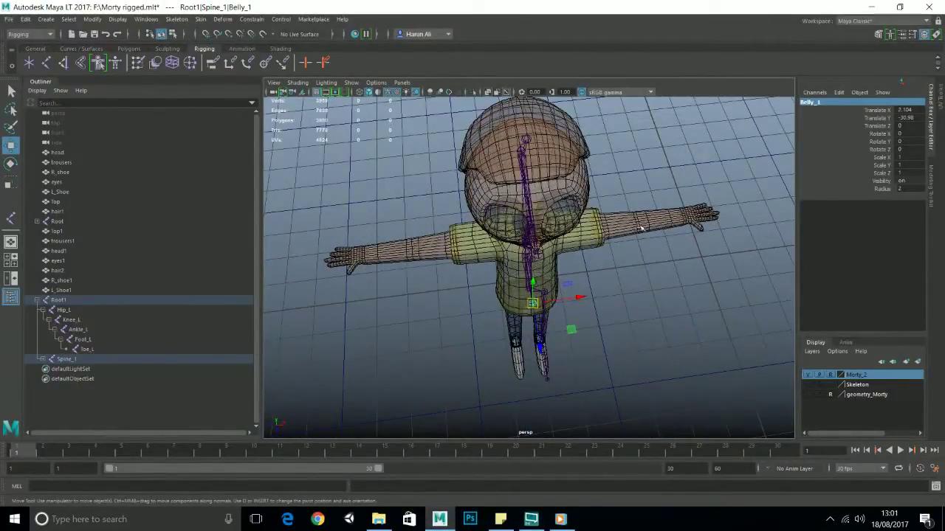
key("space")
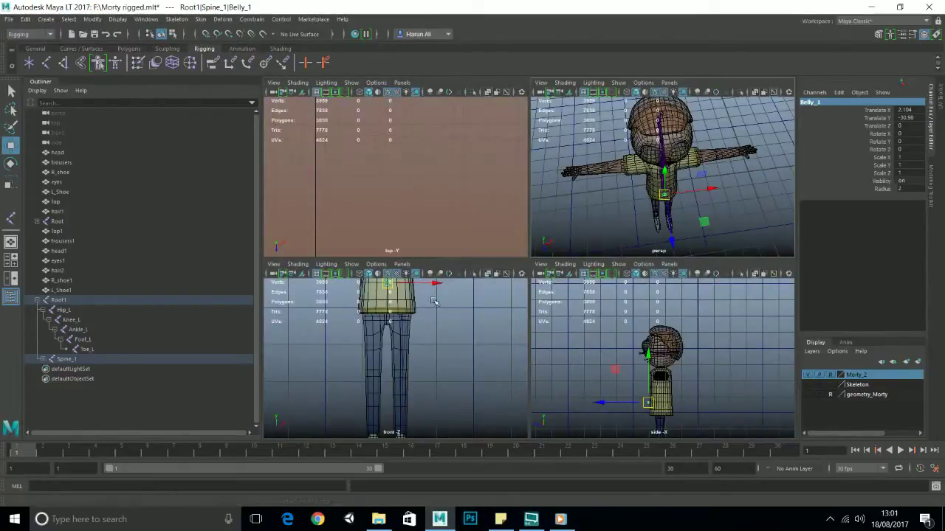
scroll(434, 188, "down", 4)
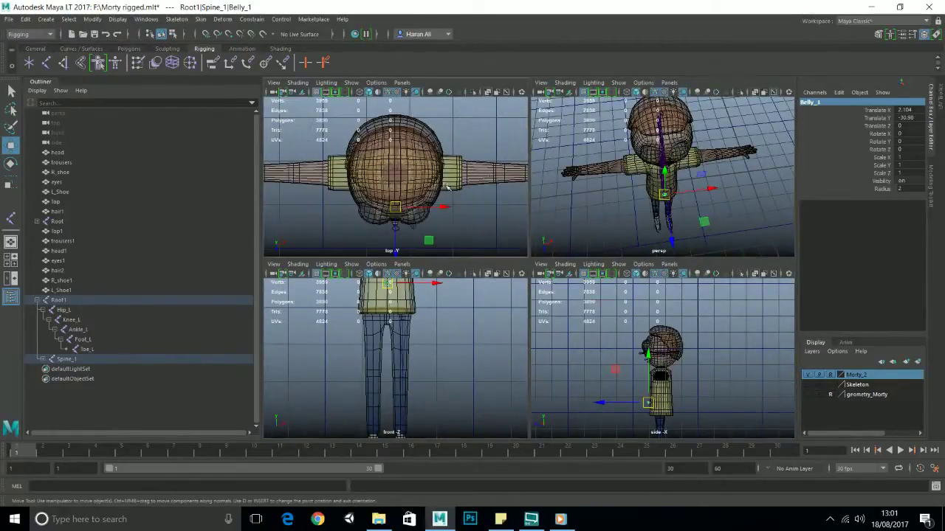
key("space")
scroll(426, 125, "down", 2)
left_click(487, 93)
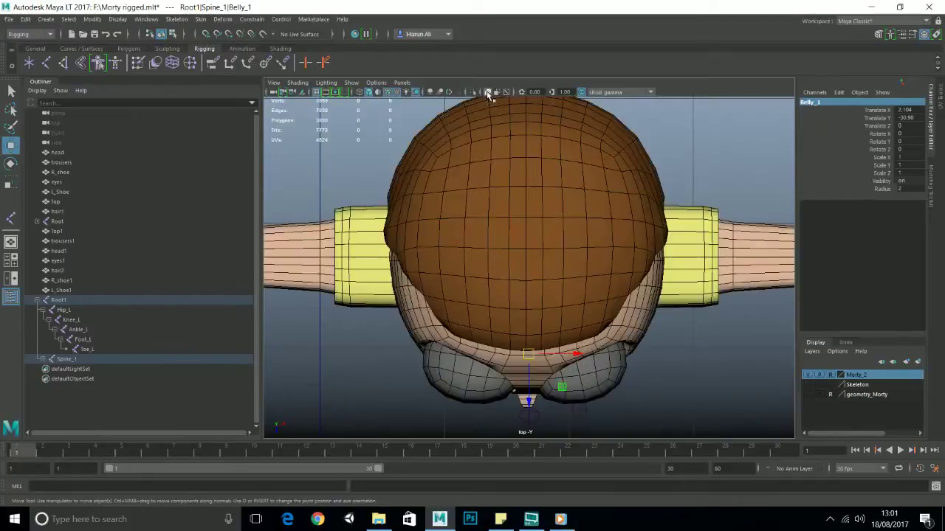
left_click(487, 93)
left_click(394, 94)
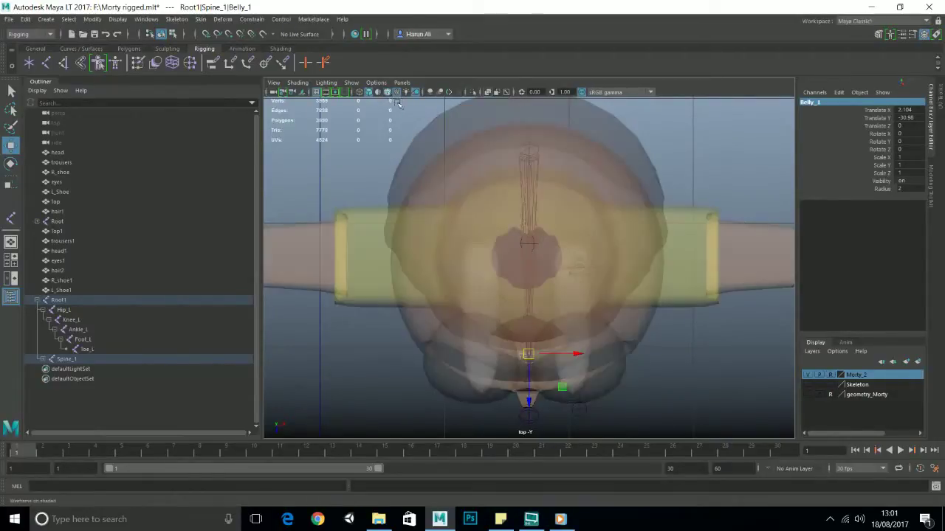
scroll(550, 236, "up", 3)
left_click_drag(551, 237, 608, 274, "alt")
scroll(570, 269, "down", 2)
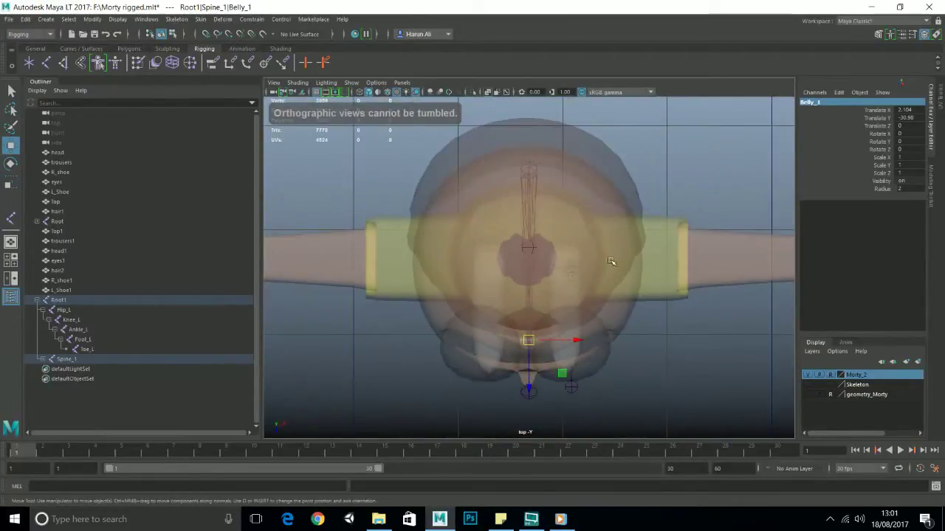
Branch a joint from the shoulder-height spine joint out to the start of the character's left sleeve
key("space")
scroll(448, 211, "up", 3)
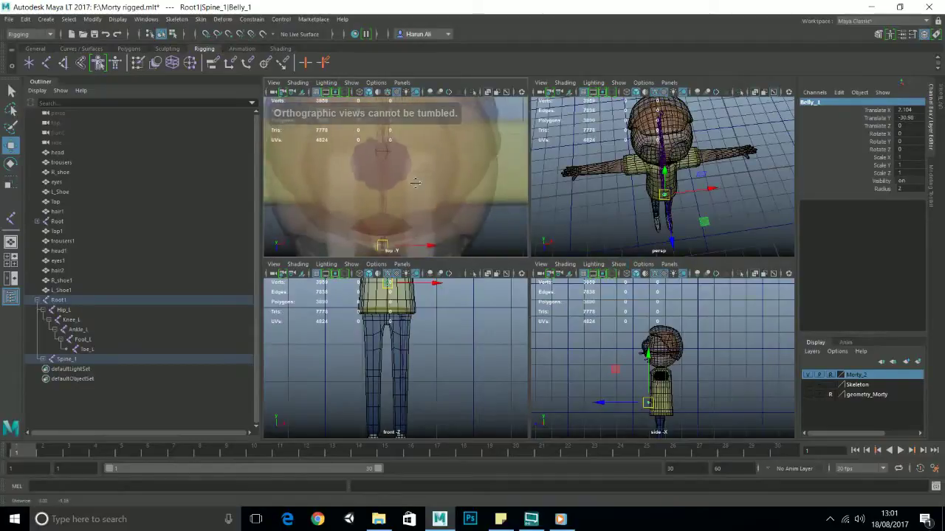
scroll(435, 195, "down", 3)
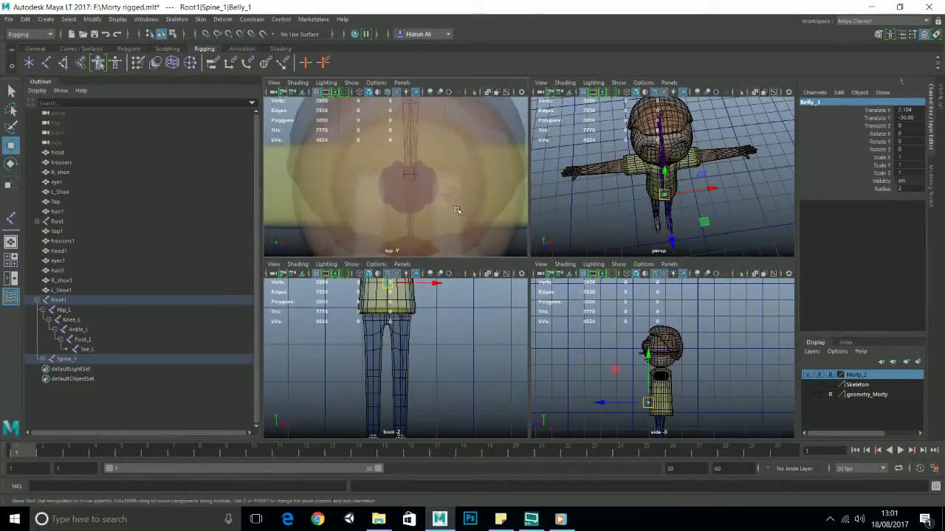
scroll(457, 210, "down", 3)
scroll(418, 200, "up", 3)
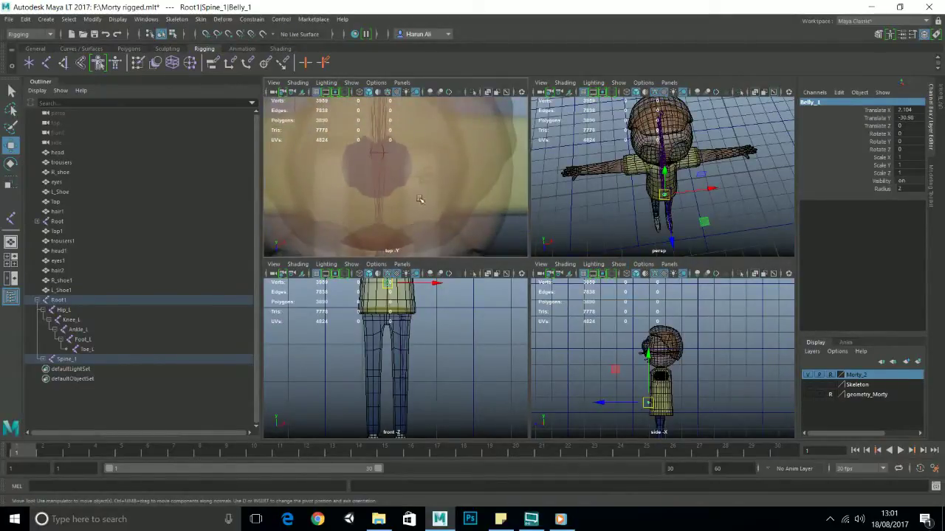
left_click(381, 176)
scroll(652, 186, "up", 5)
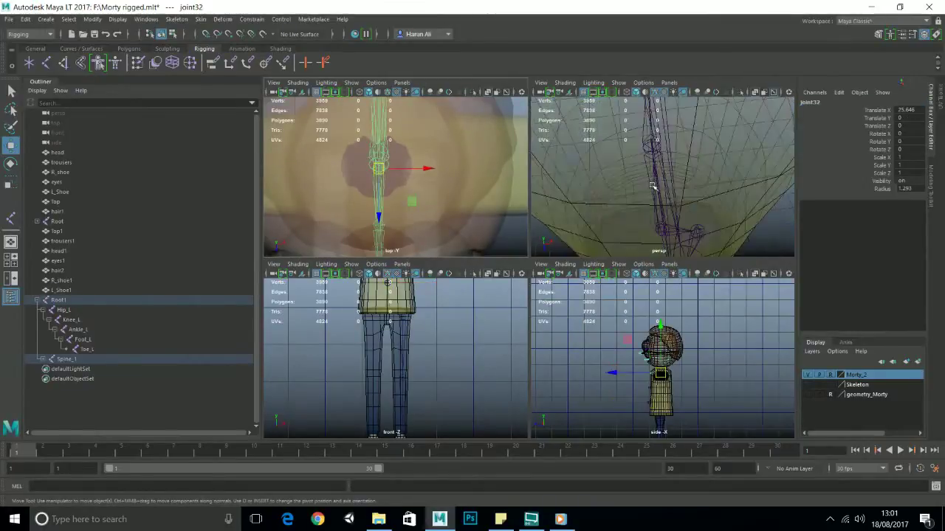
scroll(652, 186, "down", 5)
left_click_drag(652, 186, 580, 211, "alt")
scroll(328, 172, "up", 2)
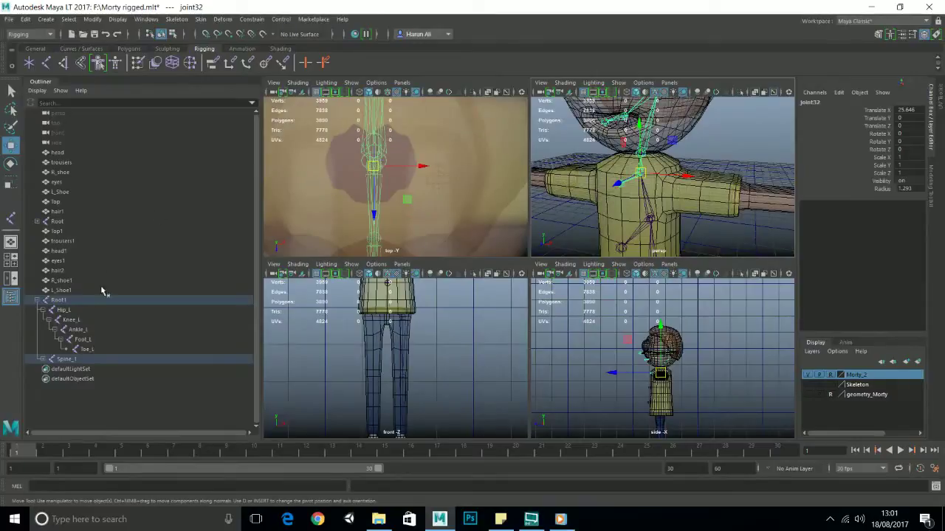
left_click(12, 219)
left_click(378, 162)
left_click(435, 174)
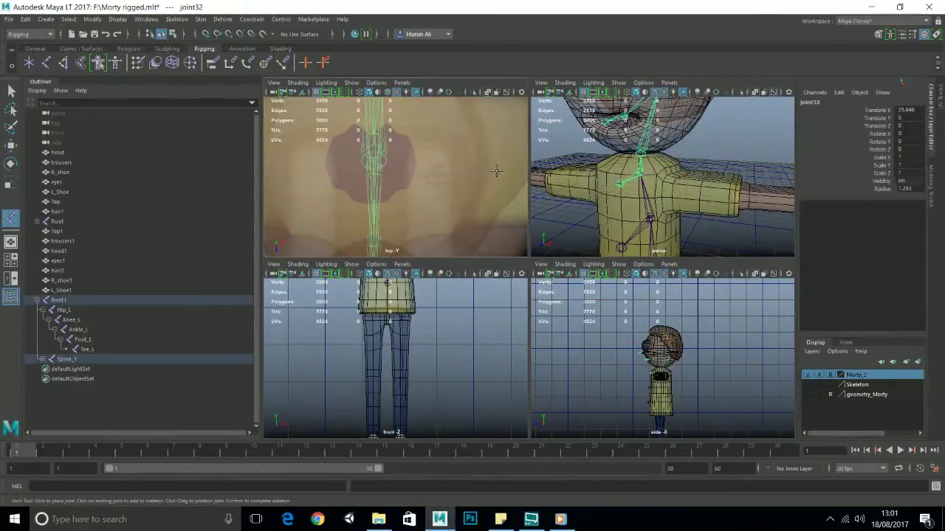
left_click_drag(496, 177, 494, 175)
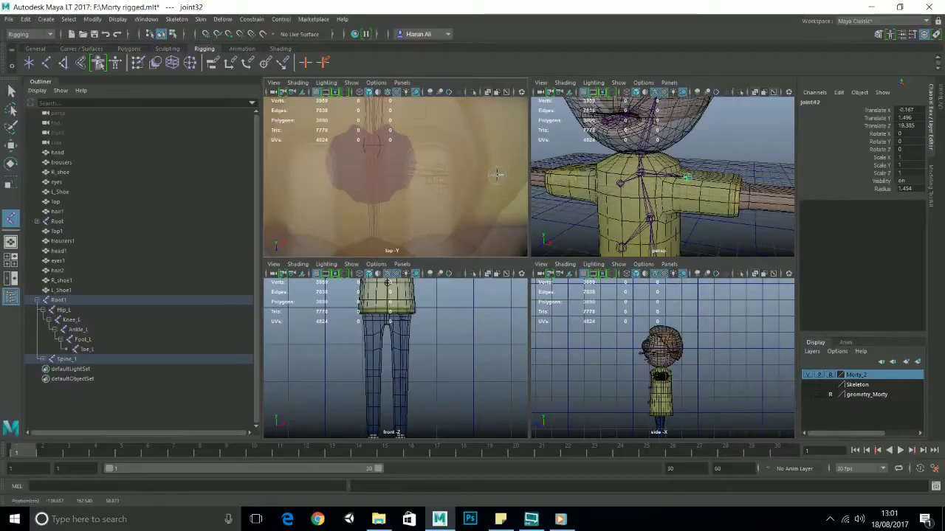
Move the new left shoulder joint down to the sleeve's mid-height and inward to the armhole in the front view
key("space")
key("f")
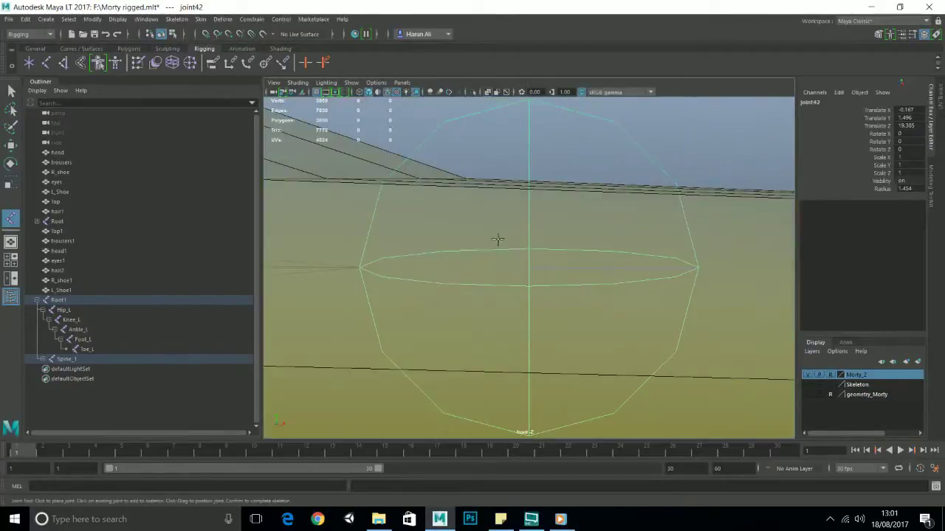
scroll(524, 263, "down", 6)
key("w")
left_click(529, 272)
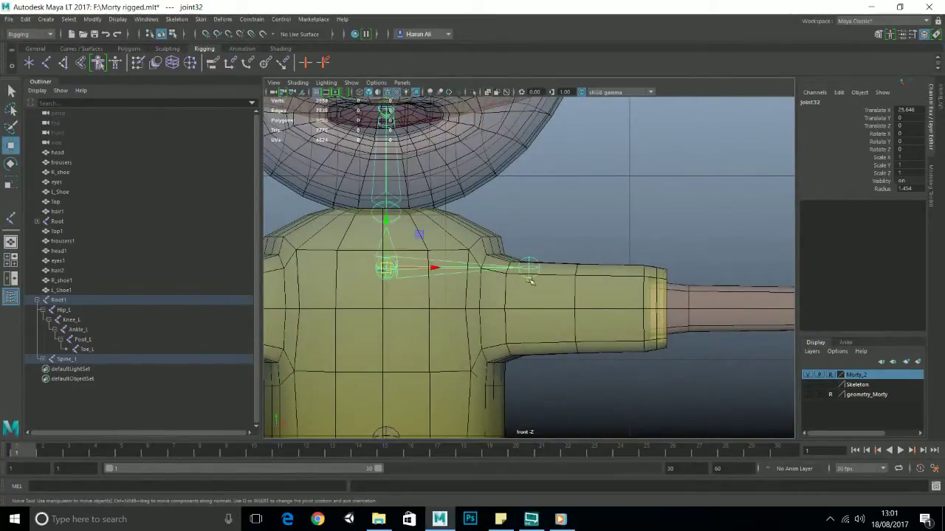
left_click(528, 265)
left_click_drag(526, 220, 530, 251)
left_click_drag(575, 299, 527, 298)
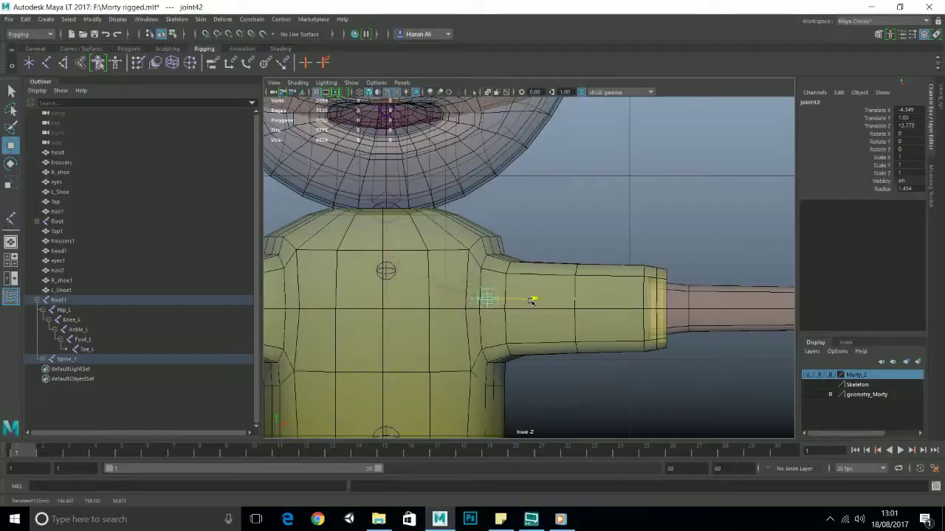
Extend the arm chain from the left shoulder joint to a joint just past the sleeve cuff, working in the top view
scroll(531, 301, "down", 4)
key("space")
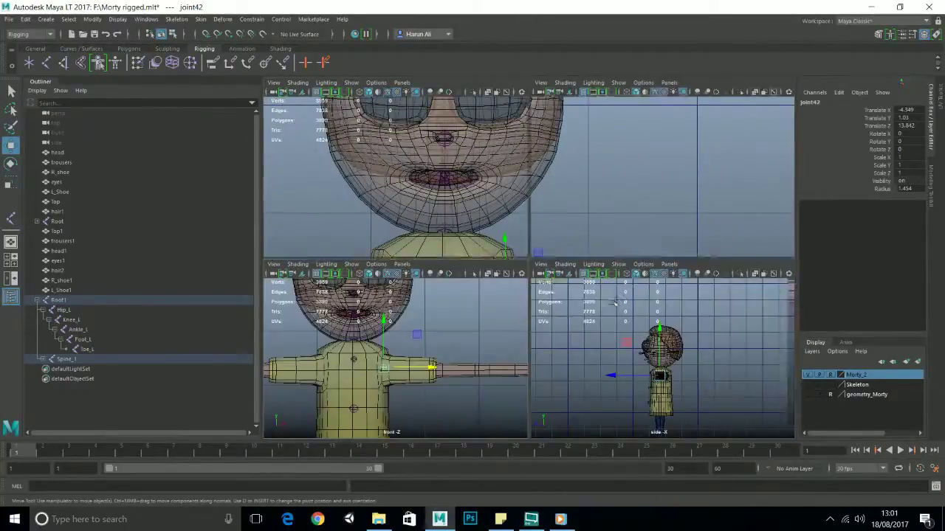
scroll(501, 200, "down", 7)
scroll(467, 196, "up", 6)
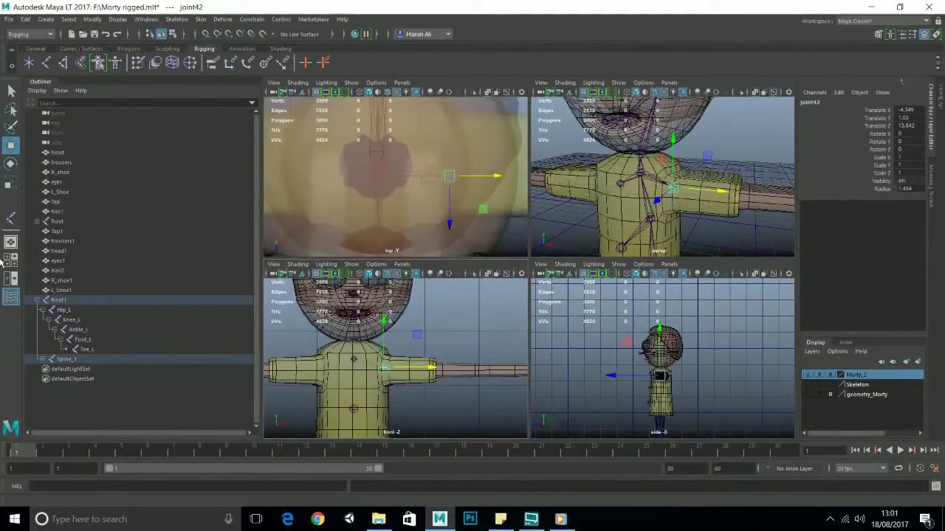
left_click(11, 220)
key("space")
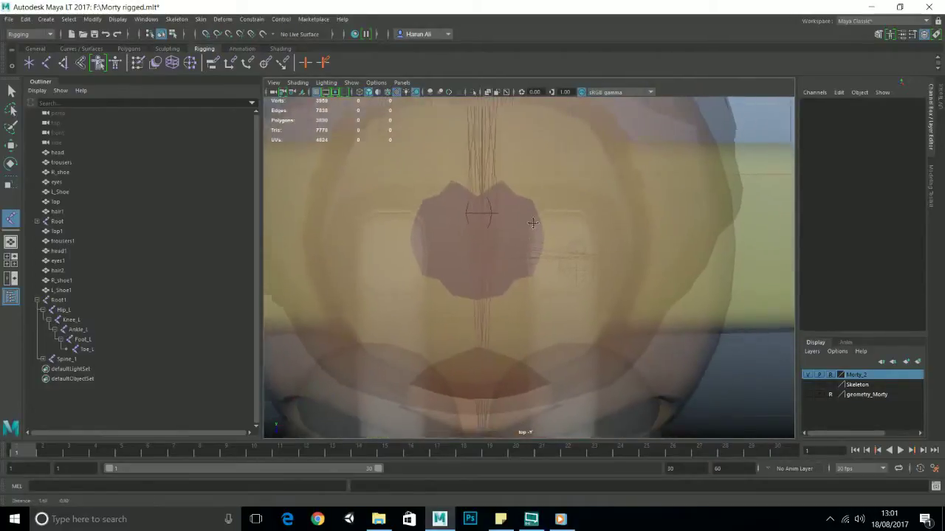
scroll(430, 226, "up", 5)
left_click(405, 198)
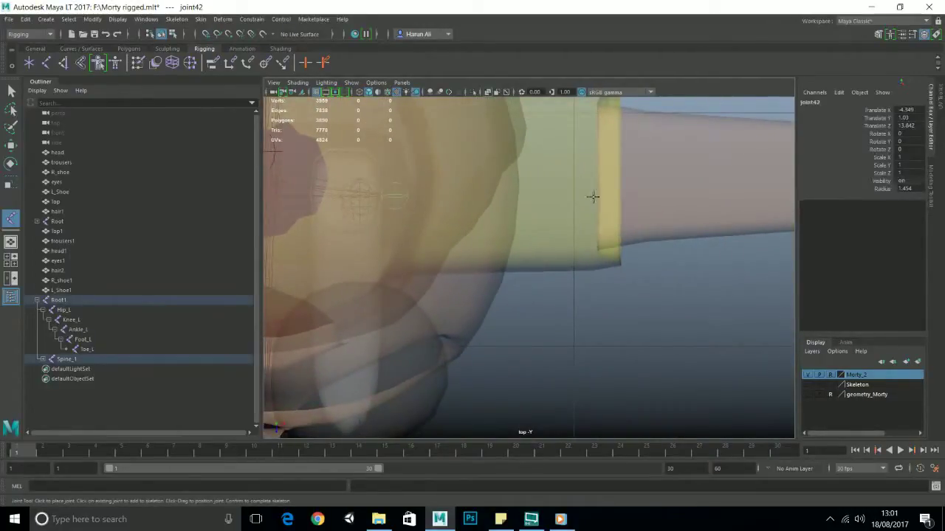
left_click_drag(593, 197, 655, 192)
scroll(683, 193, "down", 5)
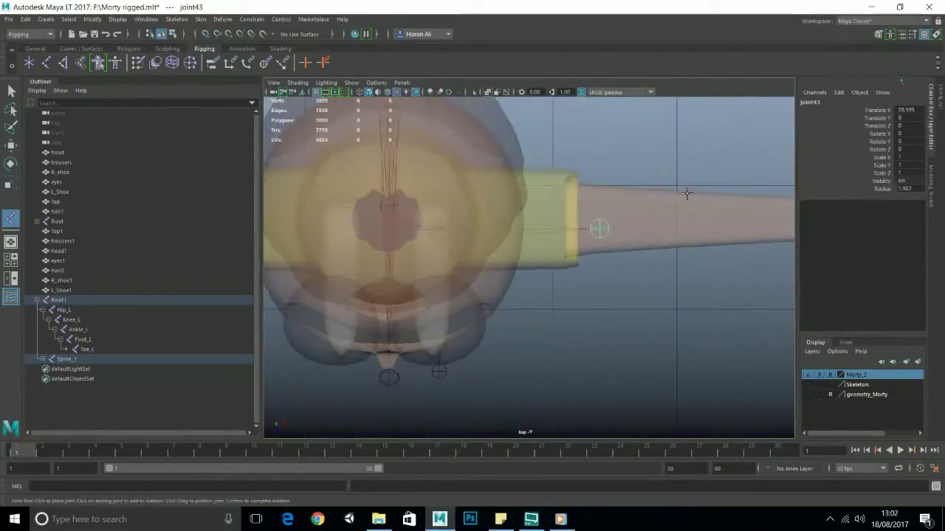
Add a joint about midway along the bare left arm, connected to the joint past the cuff, and complete the chain
middle_click_drag(627, 194, 487, 171, "alt")
scroll(413, 234, "up", 4)
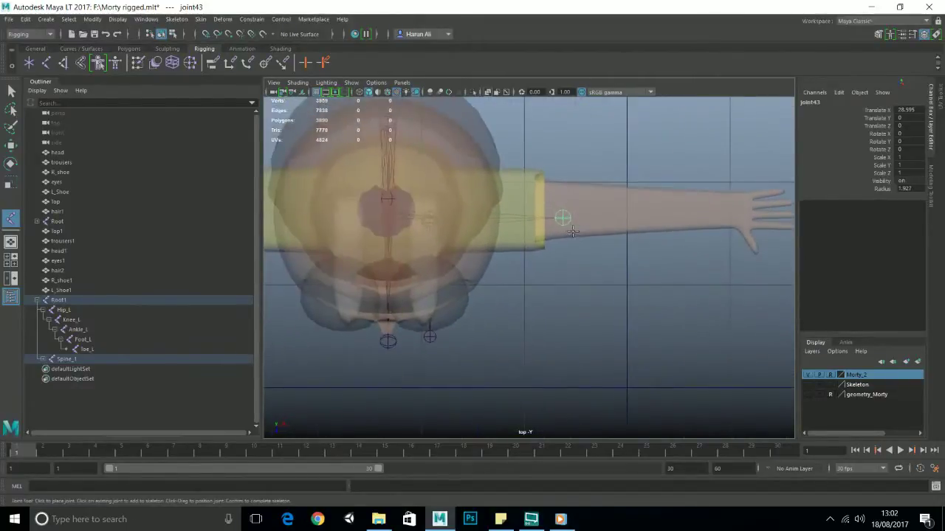
scroll(651, 193, "down", 2)
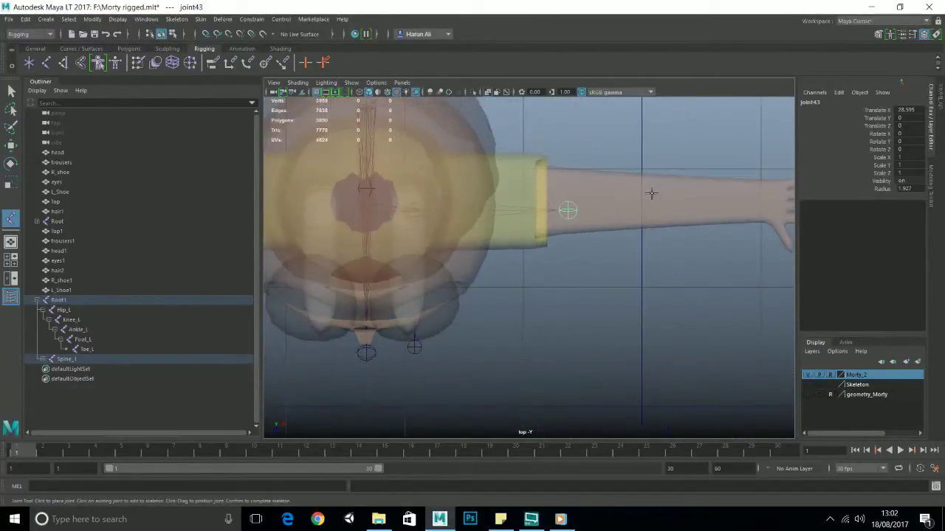
left_click(643, 191)
middle_click_drag(646, 194, 665, 193)
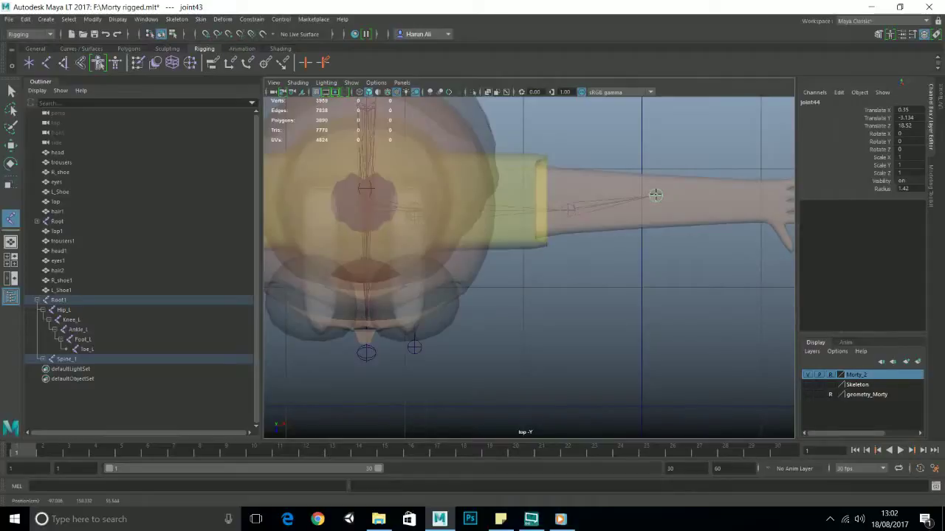
key("Return")
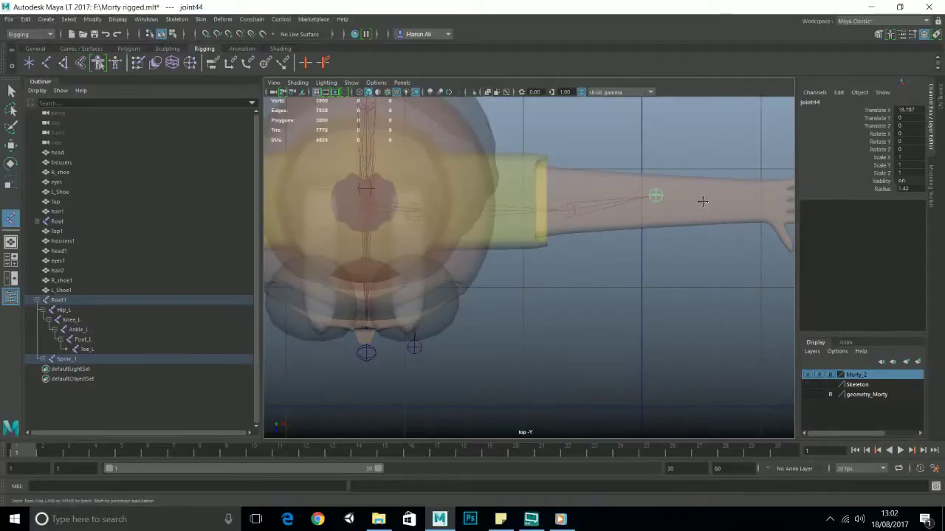
Extend the arm chain with a joint at the left wrist in the top view and complete the chain
middle_click_drag(697, 197, 668, 194, "alt")
left_click(669, 182)
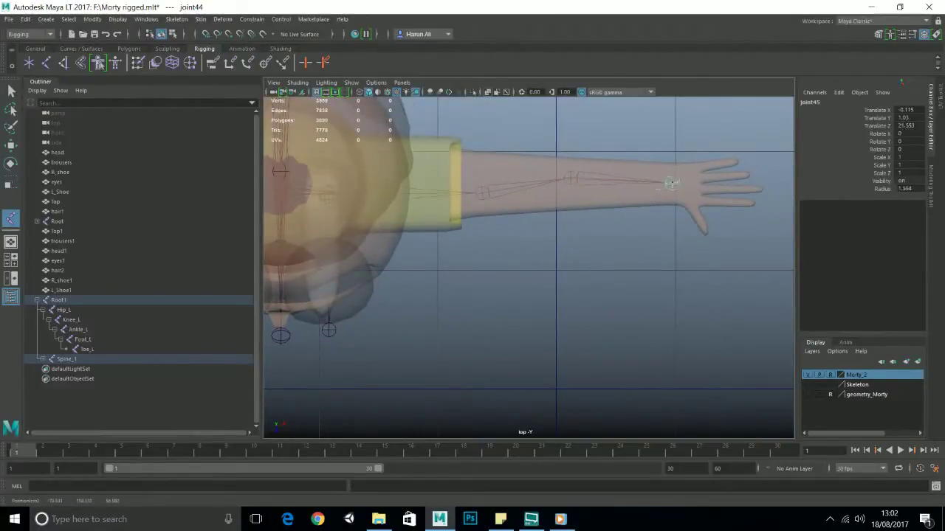
key("Return")
key("w")
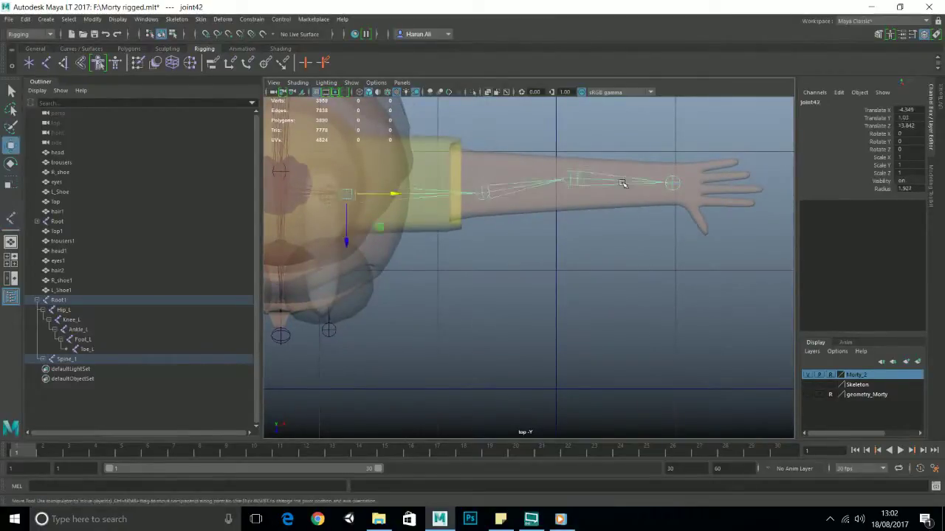
Examine the left shoulder joint and the start of the arm chain inside the sleeve in the perspective view
key("space")
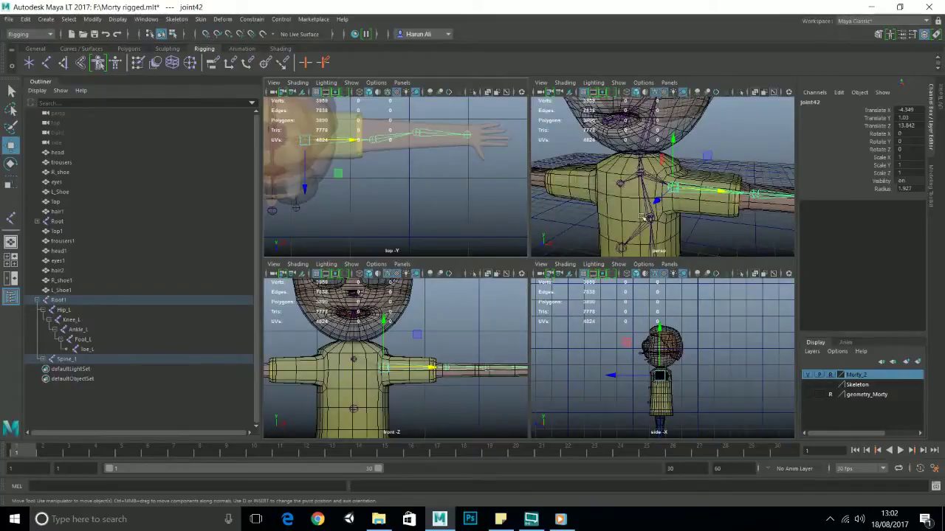
scroll(639, 193, "up", 5)
scroll(642, 188, "down", 6)
left_click_drag(642, 188, 668, 193, "alt")
scroll(679, 194, "up", 4)
middle_click_drag(720, 193, 635, 191, "alt")
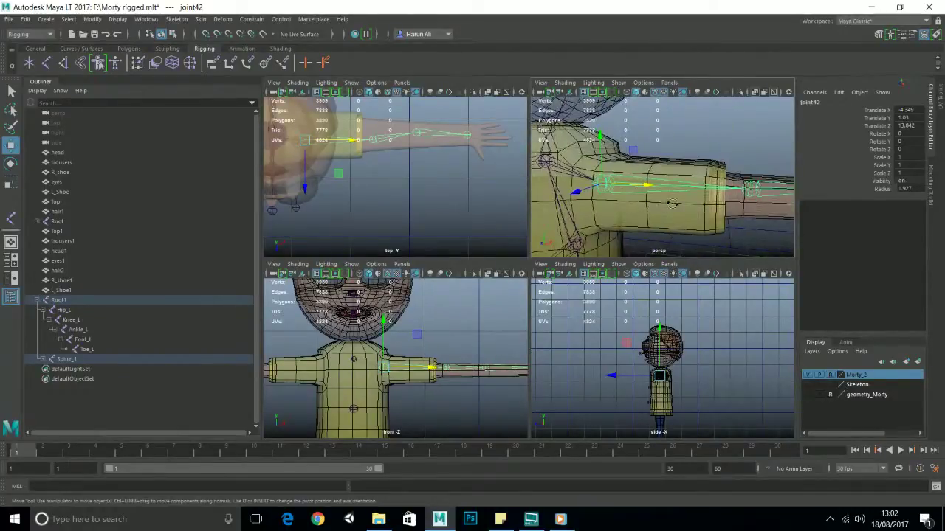
left_click_drag(635, 192, 691, 204, "alt")
left_click(835, 102)
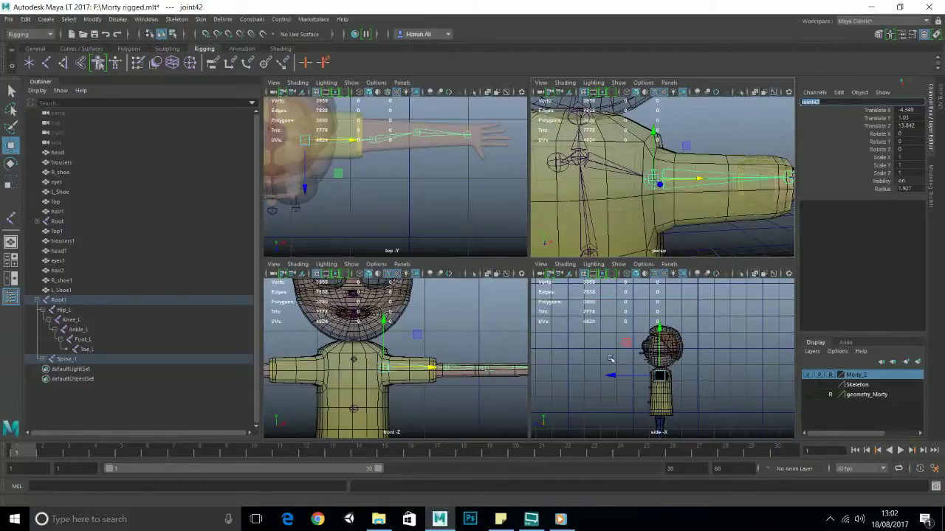
scroll(596, 304, "down", 1)
key("BackSpace")
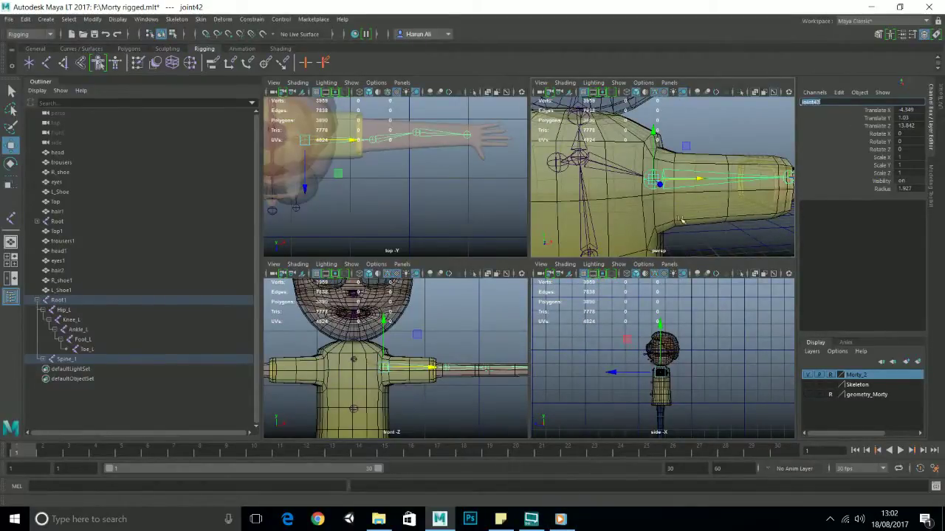
scroll(693, 223, "down", 5)
left_click_drag(682, 221, 686, 196, "alt")
scroll(693, 222, "up", 3)
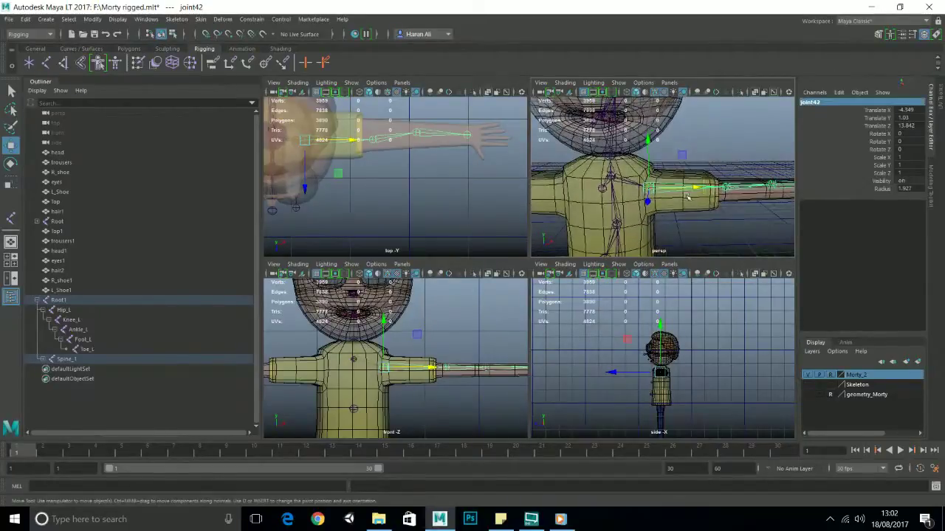
key("space")
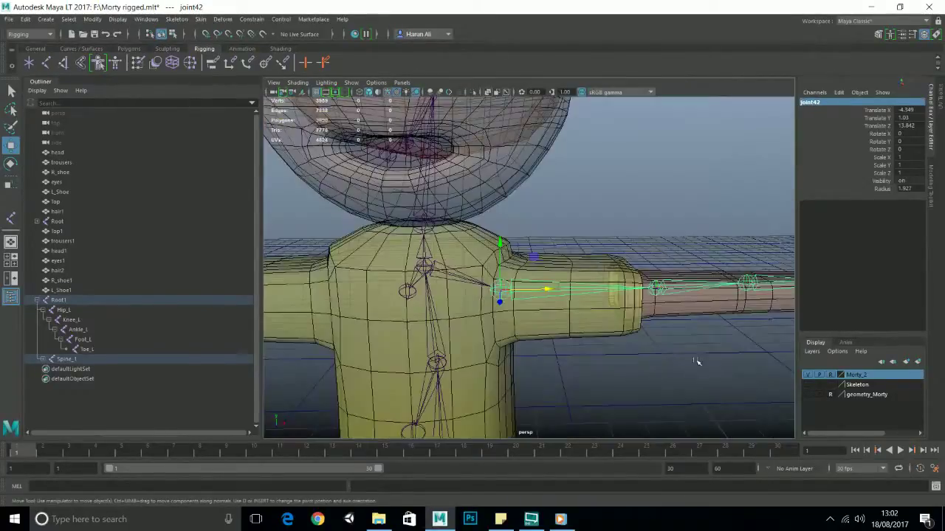
Show the Skeleton layer and select the reference skeleton's left clavicle joint to check its name
left_click(808, 385)
scroll(730, 320, "down", 8)
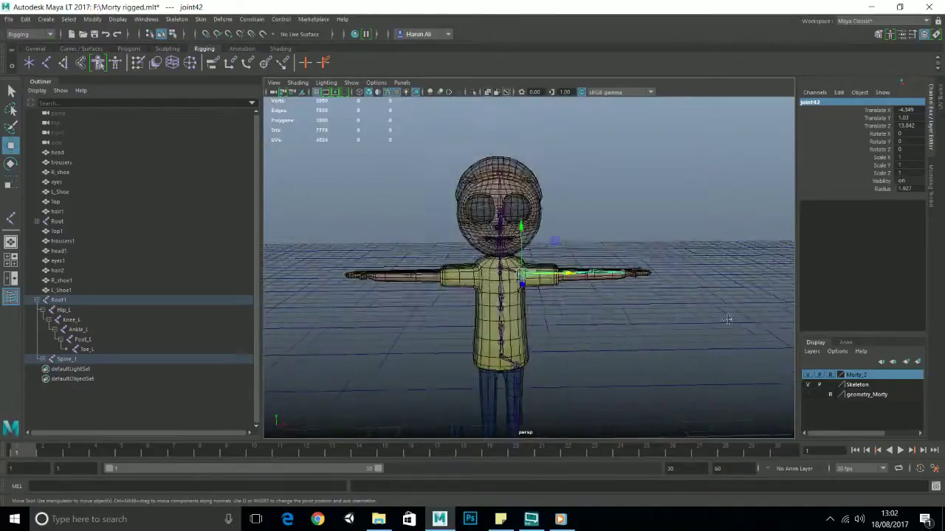
middle_click_drag(729, 320, 575, 290, "alt")
scroll(576, 290, "up", 3)
left_click(610, 275)
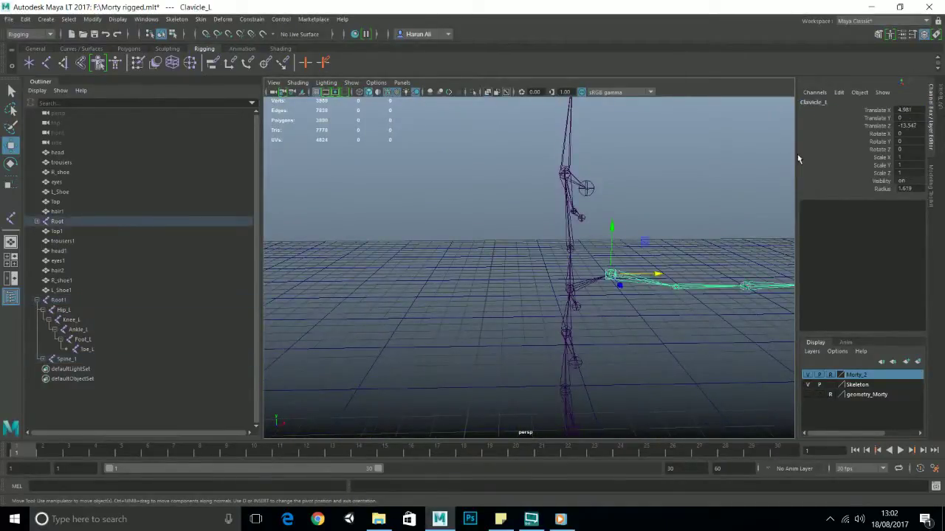
Inspect the new left arm joints from sleeve cuff to wrist against the arm mesh
scroll(419, 281, "down", 5)
middle_click_drag(419, 281, 551, 260, "alt")
scroll(551, 259, "up", 5)
left_click(499, 223)
left_click_drag(499, 223, 656, 270, "alt")
left_click(590, 246)
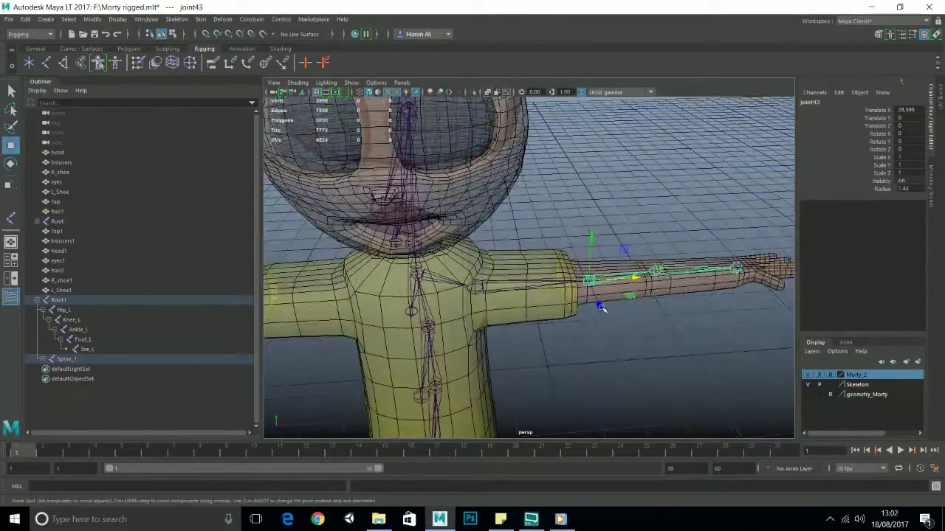
scroll(623, 299, "up", 8)
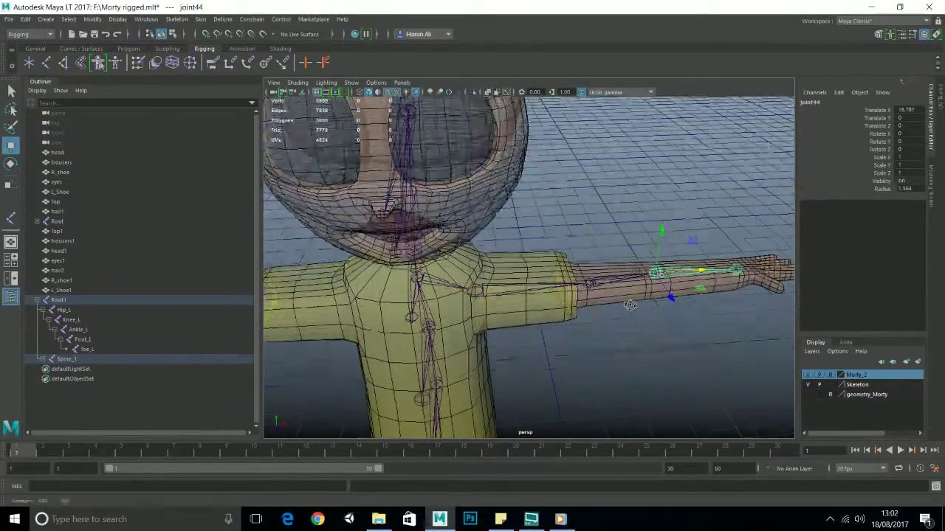
left_click_drag(617, 287, 640, 251, "alt")
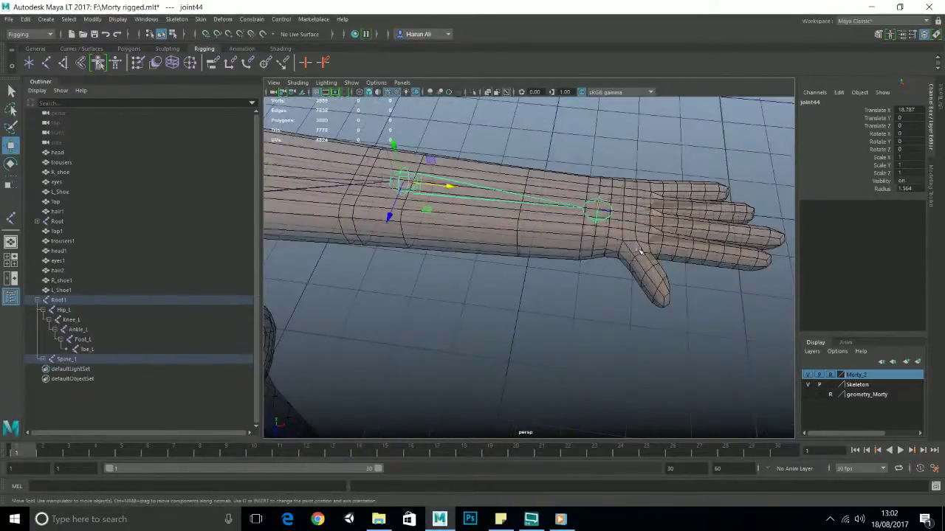
Show the geometry_Morty layer so the original character mesh is displayed around its skeleton
scroll(546, 285, "down", 10)
left_click_drag(550, 301, 565, 287, "alt")
scroll(543, 290, "up", 3)
scroll(565, 287, "down", 8)
middle_click_drag(566, 287, 465, 285, "alt")
left_click_drag(465, 285, 476, 299, "alt")
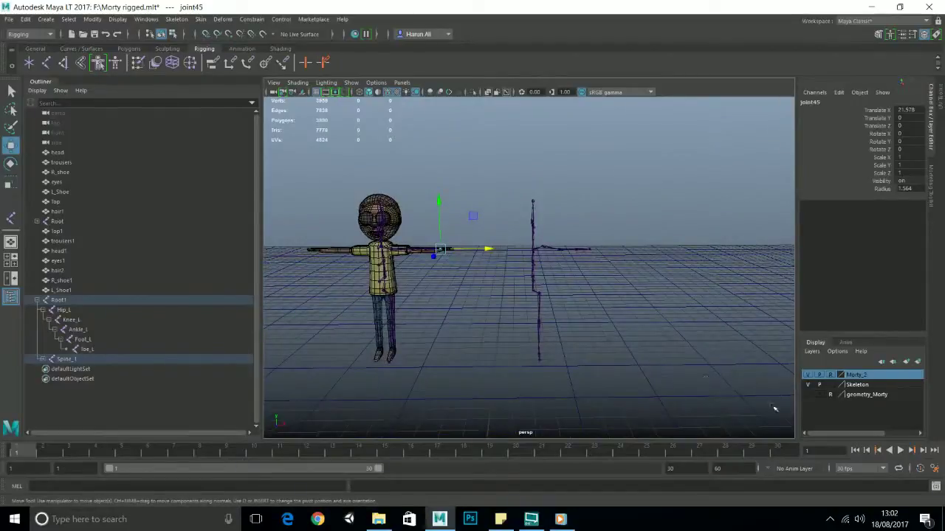
left_click(807, 395)
Compare the skeletons of the two Morty characters from the front and the side
scroll(618, 323, "up", 6)
left_click_drag(618, 323, 445, 276, "alt")
scroll(442, 344, "up", 3)
scroll(443, 324, "down", 4)
middle_click_drag(310, 269, 414, 259, "alt")
left_click_drag(413, 260, 447, 270, "alt")
scroll(647, 274, "down", 4)
middle_click_drag(647, 274, 443, 272, "alt")
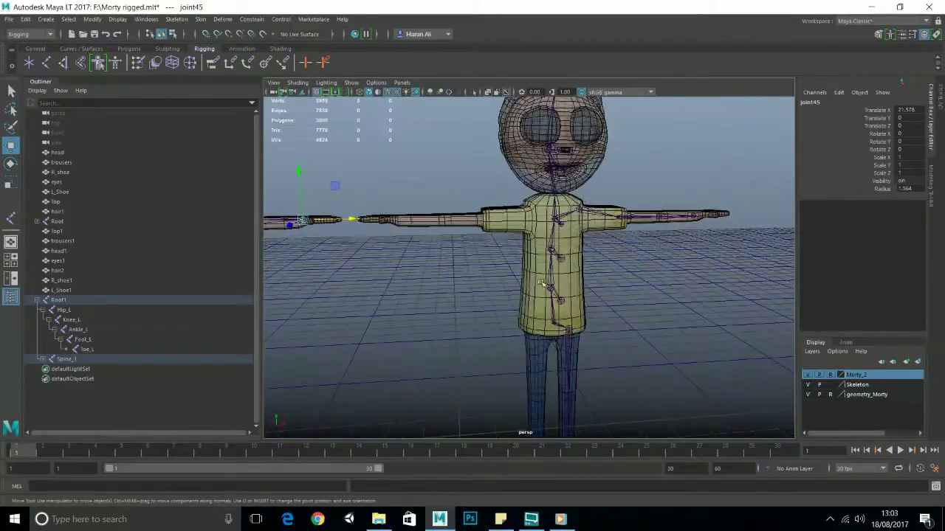
left_click_drag(627, 272, 633, 358, "alt")
scroll(530, 309, "up", 3)
scroll(563, 339, "down", 3)
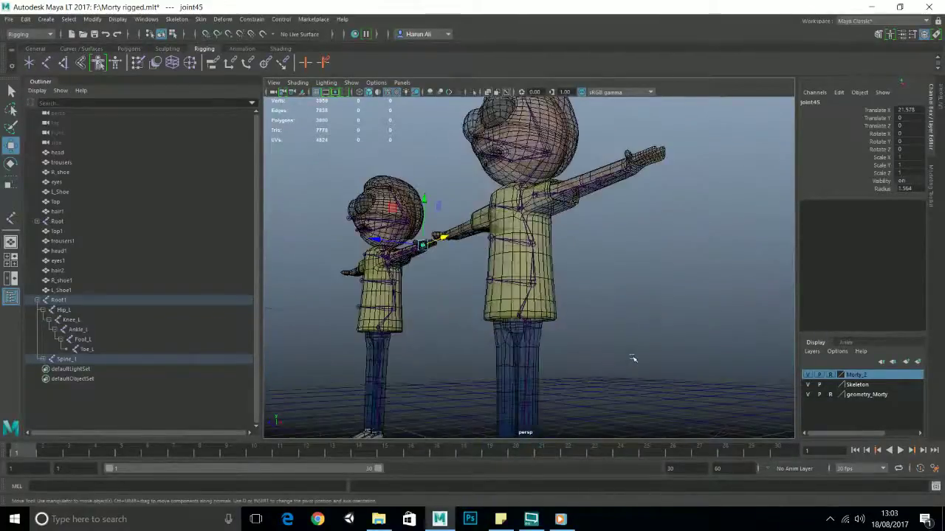
middle_click_drag(632, 358, 566, 239, "alt")
left_click_drag(565, 238, 622, 257, "alt")
Select the original skeleton's Root joint and expand its hierarchy to the children of Spine_1
left_click(554, 231)
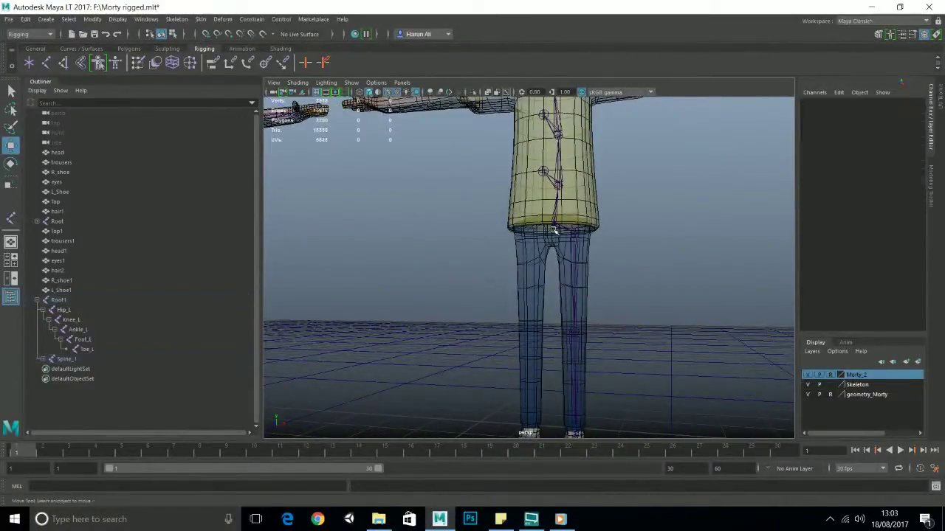
left_click(555, 230)
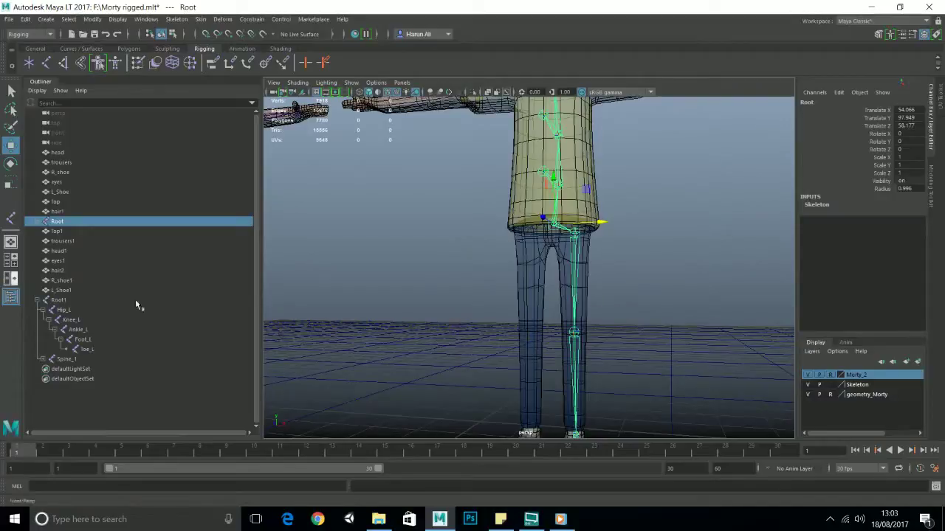
scroll(525, 268, "down", 6)
middle_click_drag(525, 268, 571, 257, "alt")
scroll(571, 287, "up", 3)
left_click_drag(572, 287, 583, 295, "alt")
middle_click_drag(584, 296, 635, 259, "alt")
left_click(35, 222)
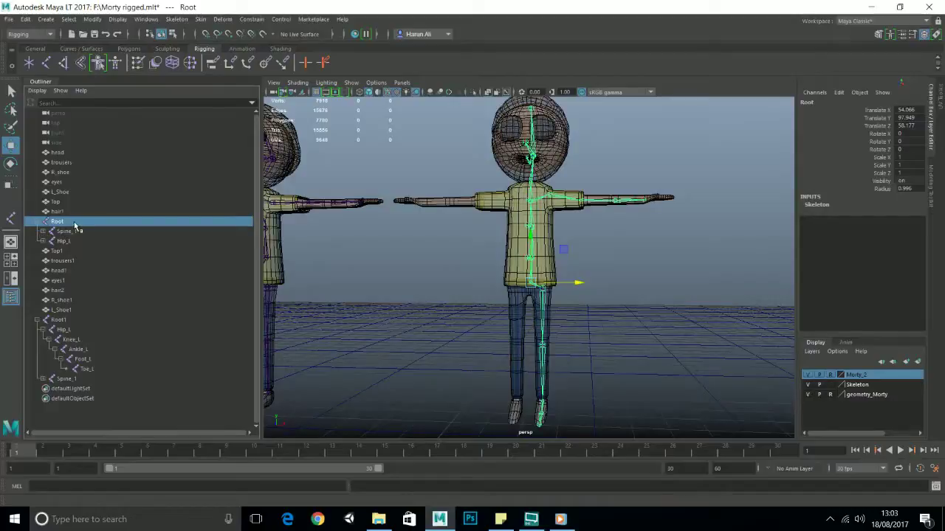
left_click(81, 233)
left_click(42, 232)
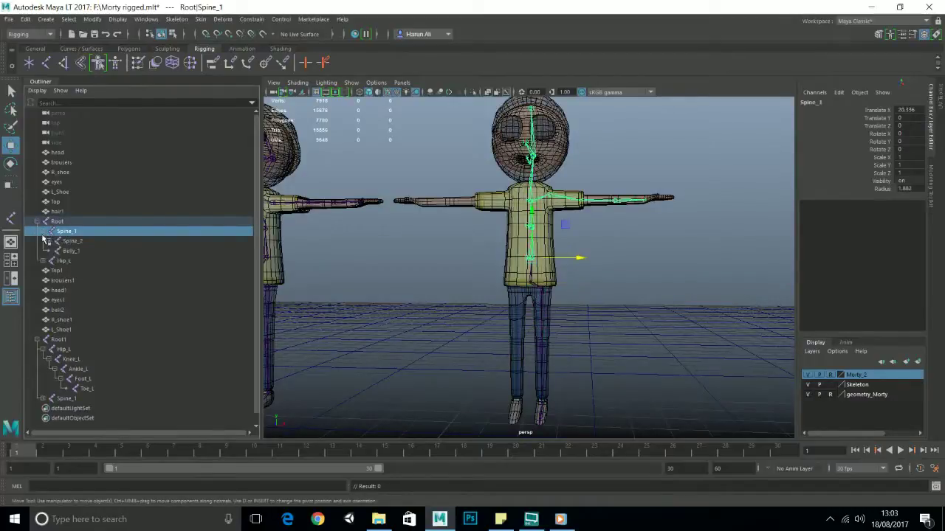
Select the original skeleton's Hip_L joint and examine the left leg chain that hangs from Root
left_click(63, 261)
left_click_drag(601, 316, 531, 316, "alt")
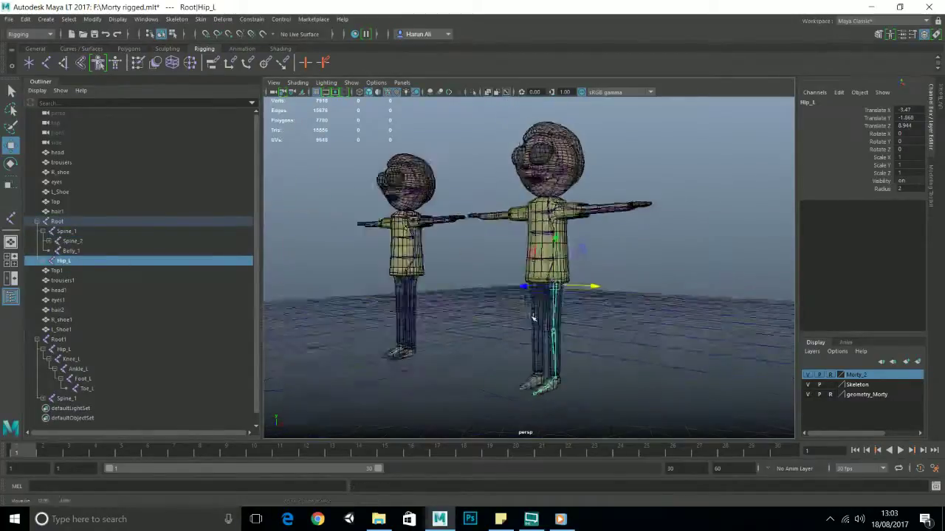
right_click_drag(532, 316, 559, 348, "alt")
middle_click_drag(559, 348, 542, 284, "alt")
left_click_drag(543, 285, 466, 322, "alt")
left_click_drag(472, 281, 532, 272, "alt")
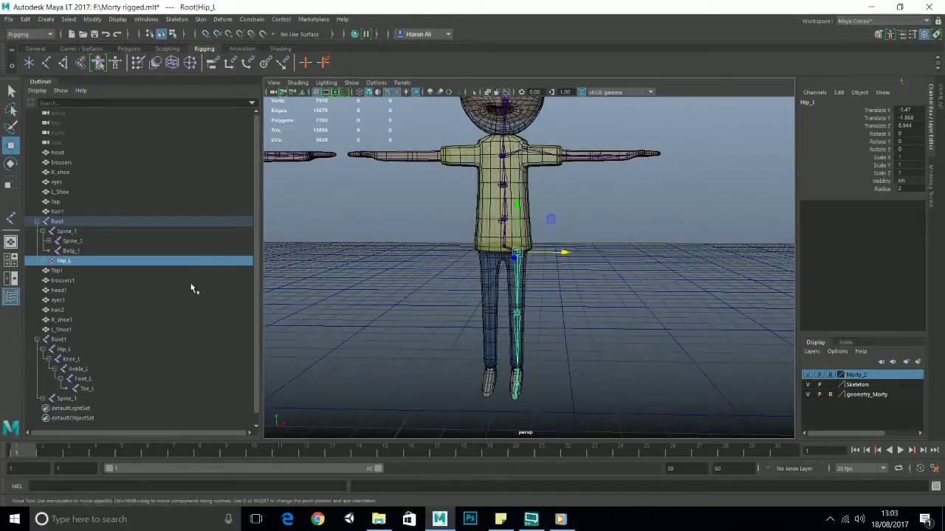
scroll(473, 295, "up", 5)
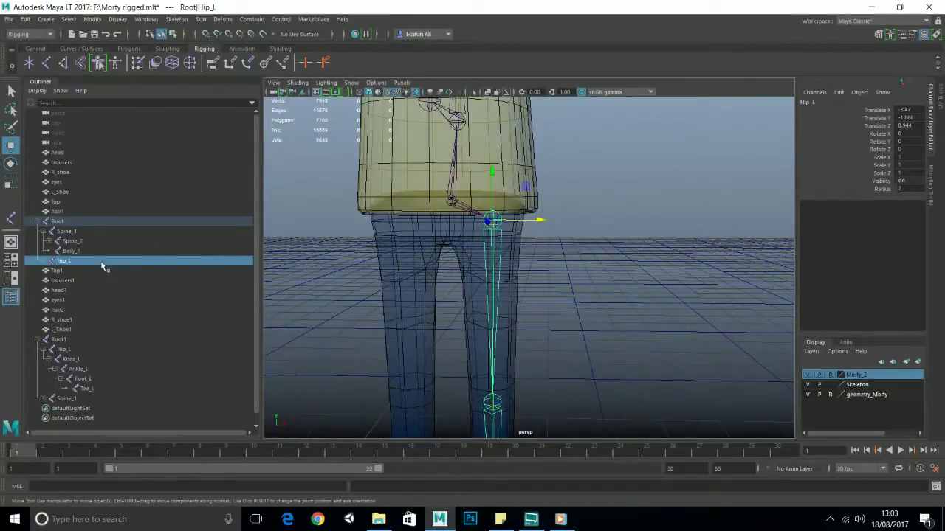
Move the original Root joint above hair1 in the outliner order and reselect it in the model
left_click(75, 223)
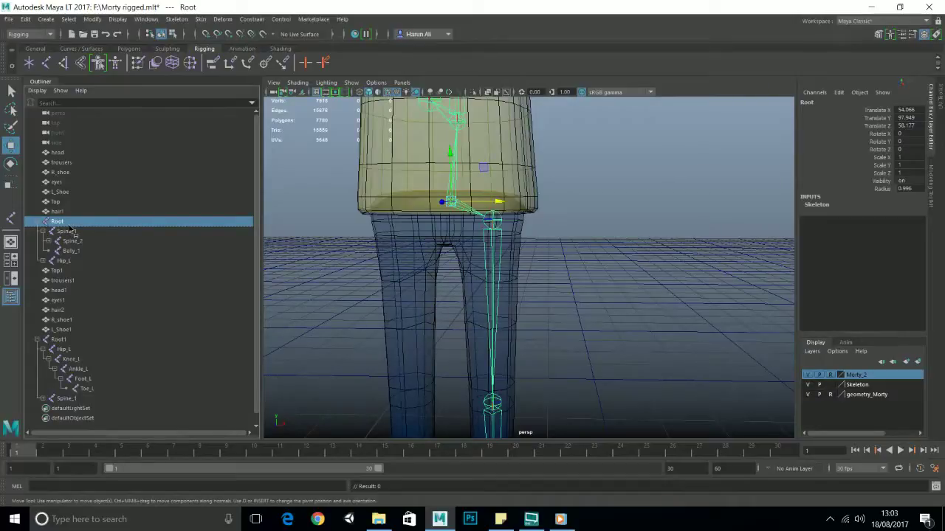
middle_click_drag(73, 231, 70, 209)
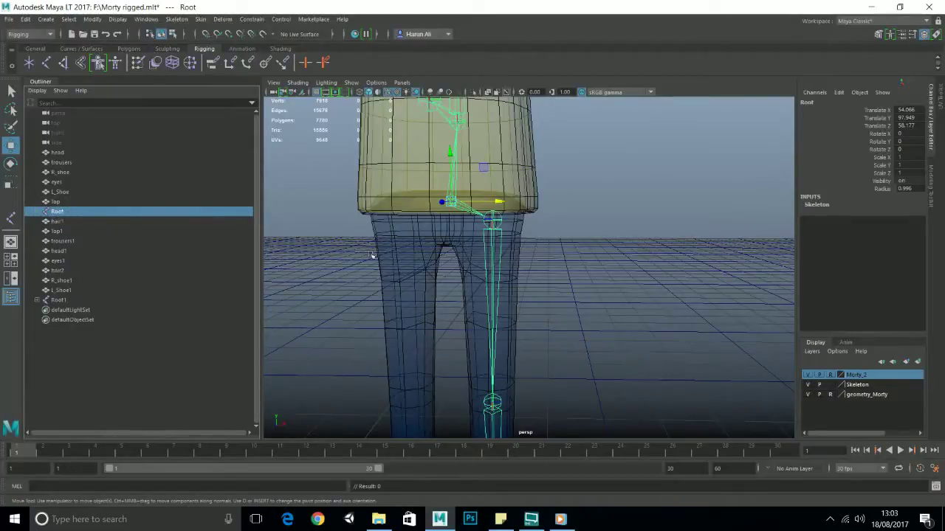
left_click(548, 253)
left_click(452, 204)
left_click_drag(379, 259, 2, 244, "alt")
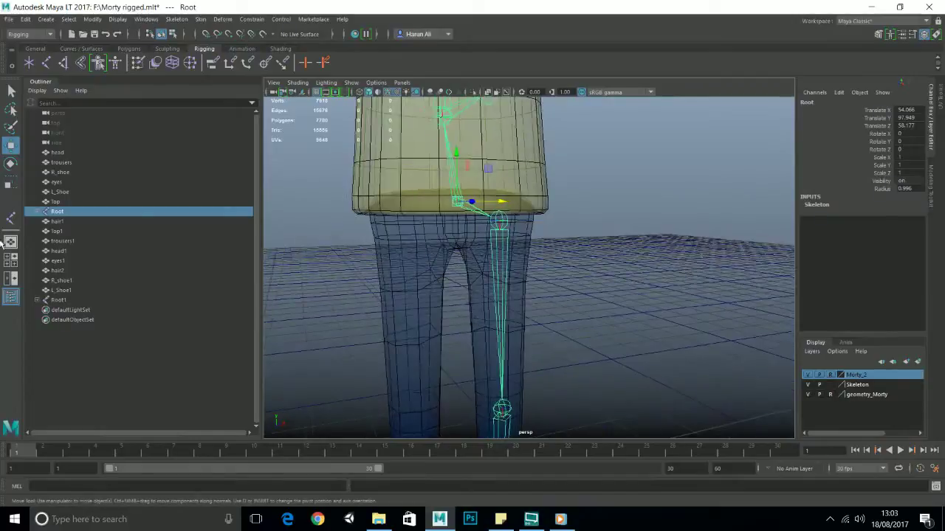
Expand the original Root and Spine_1 branches, select Hip_L and try to relocate it in the hierarchy
left_click(37, 212)
left_click(43, 222)
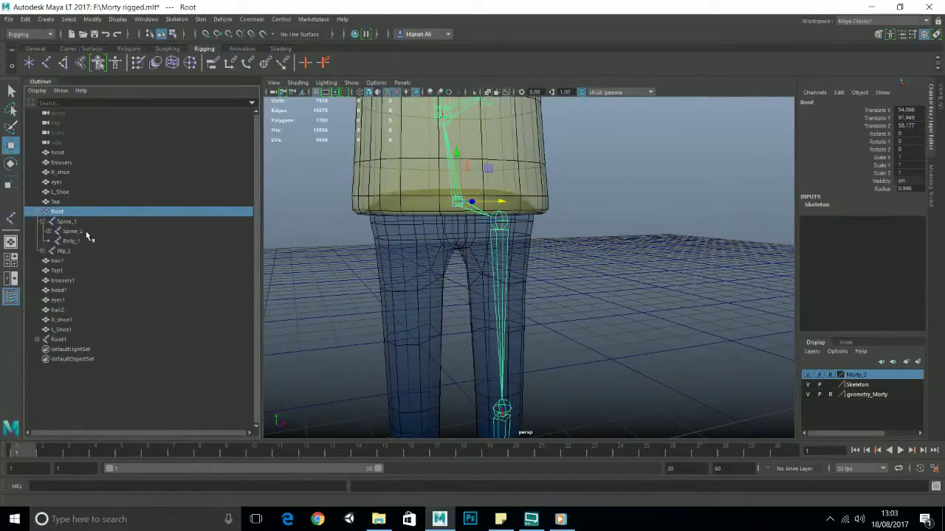
left_click(63, 251)
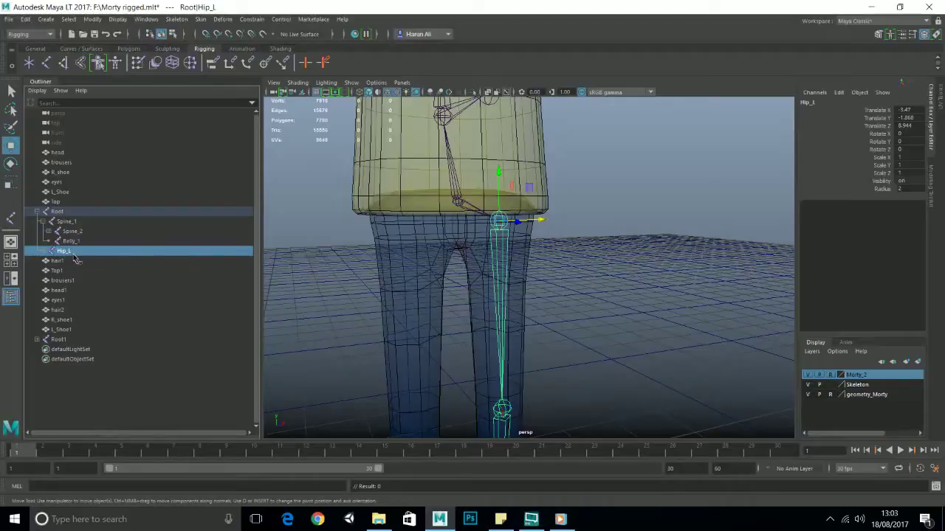
mouse_move(73, 255)
middle_mouse_down()
mouse_move(68, 264)
mouse_move(58, 256)
middle_mouse_up()
Expand the original Hip_L branch down to the ankle and unparent Ankle_L from Knee_L to the top level
left_click(47, 252)
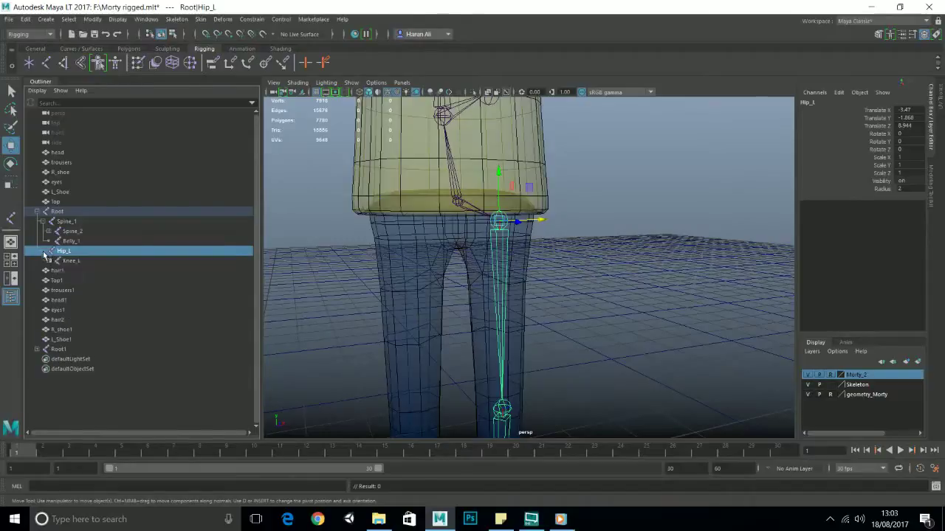
left_click(53, 262)
left_click(54, 271)
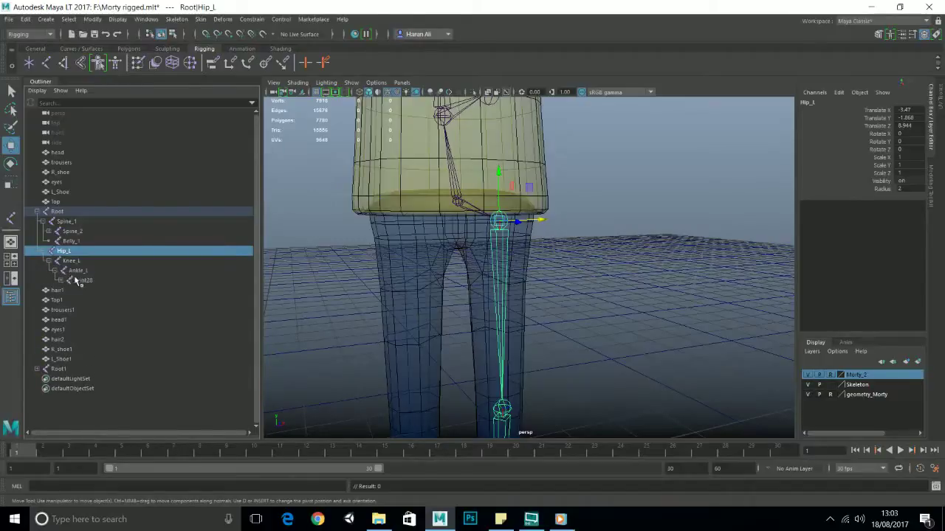
left_click(76, 281)
left_click(77, 271)
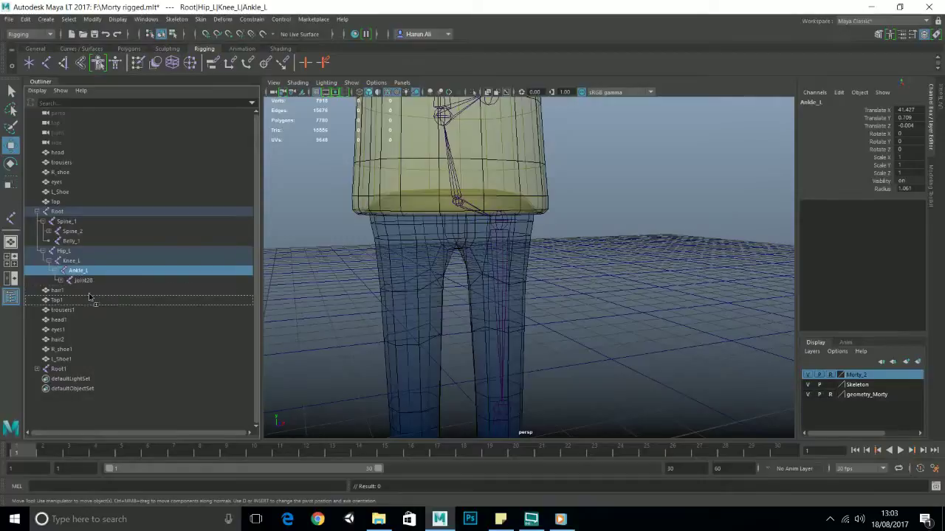
left_click_drag(81, 299, 78, 298)
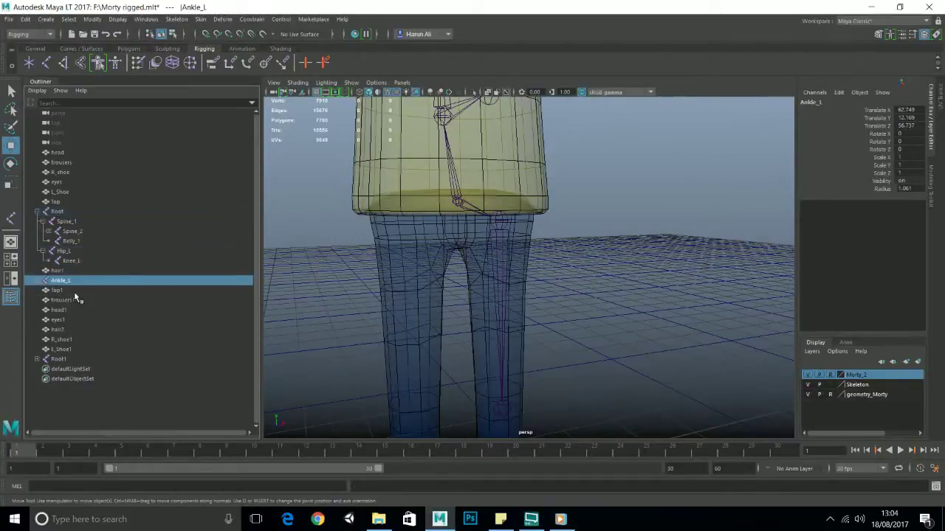
Unparent Knee_L from Hip_L to the top level and inspect the separated leg joints
left_click(71, 262)
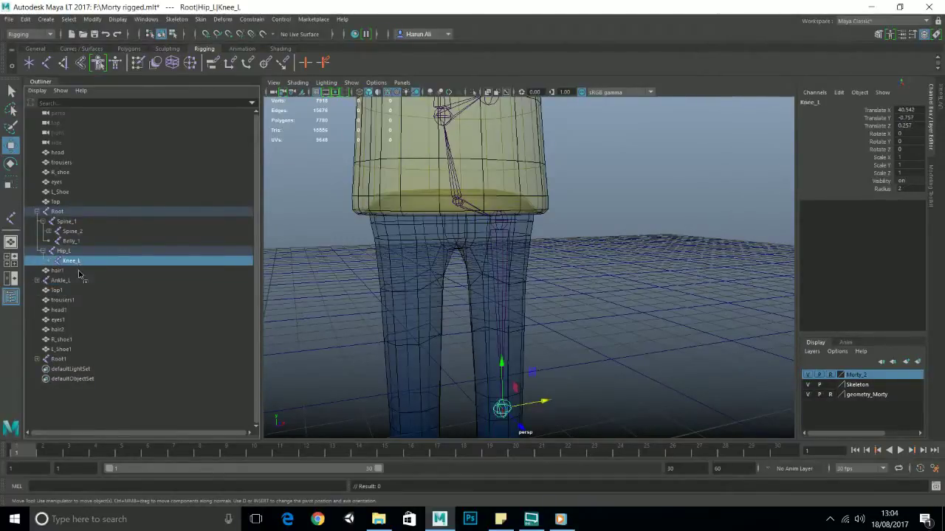
middle_click_drag(80, 280, 80, 279)
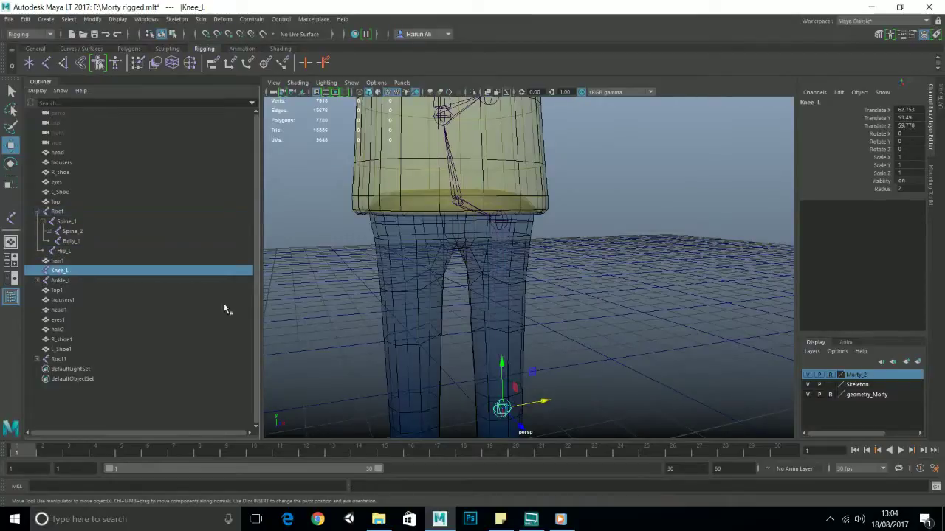
scroll(610, 301, "down", 5)
left_click_drag(609, 300, 534, 296, "alt")
scroll(542, 307, "up", 5)
scroll(499, 172, "down", 2)
middle_click_drag(499, 171, 519, 234, "alt")
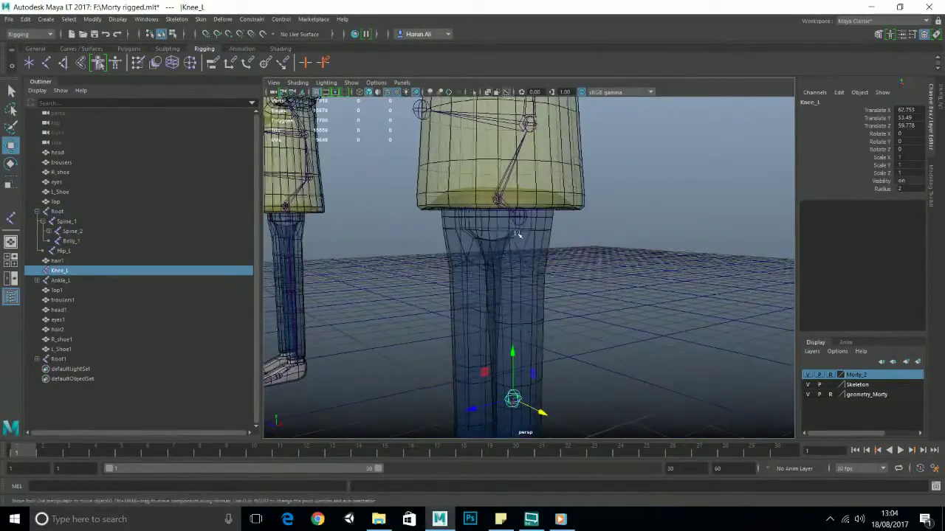
Undo the unparenting of Knee_L and Ankle_L so both joints return to the original leg chain under Hip_L
left_click_drag(522, 288, 602, 264, "alt")
left_click_drag(593, 284, 563, 276, "alt")
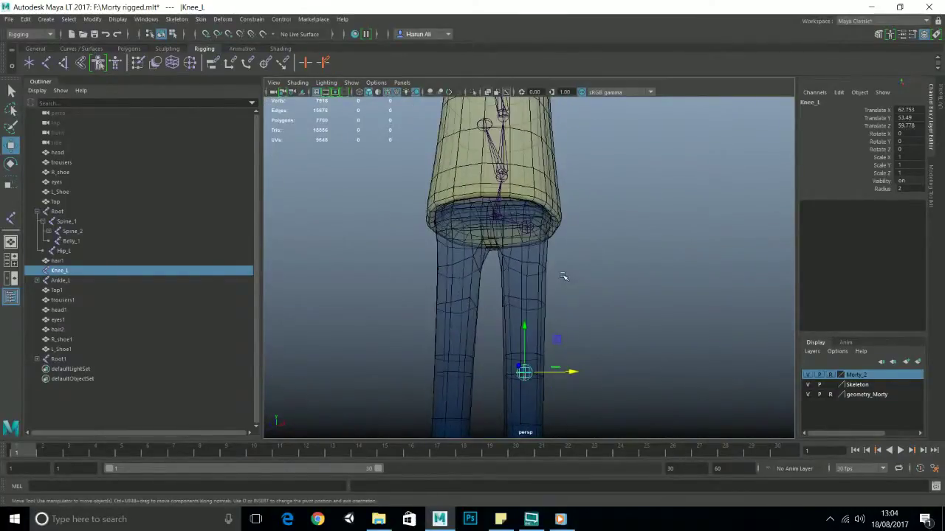
key("ctrl+z")
key("ctrl+z")
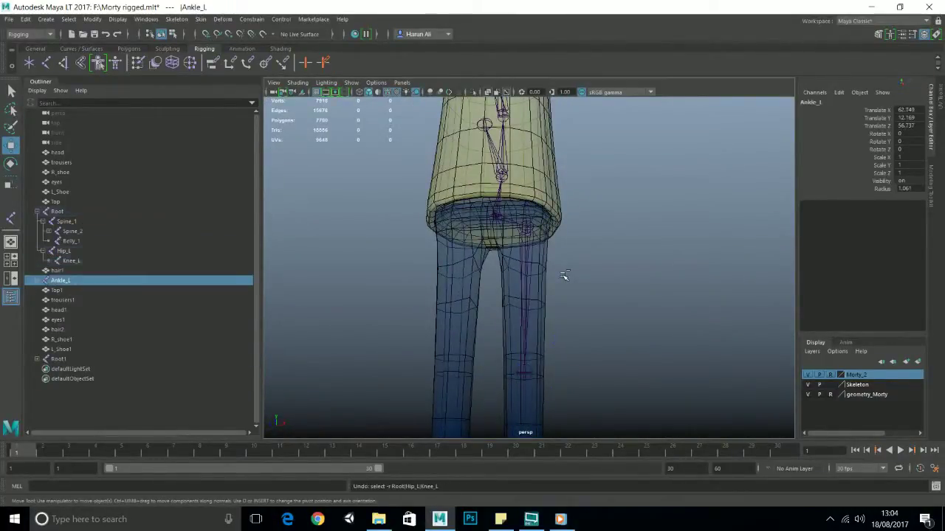
key("ctrl+z")
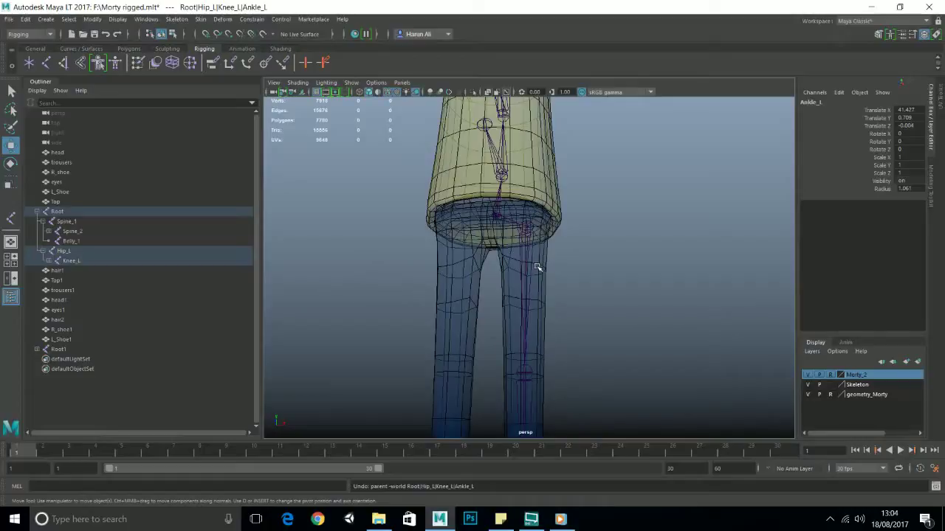
Select the original Root joint and examine the connected joint chain across the whole character, from head to feet
left_click(496, 216)
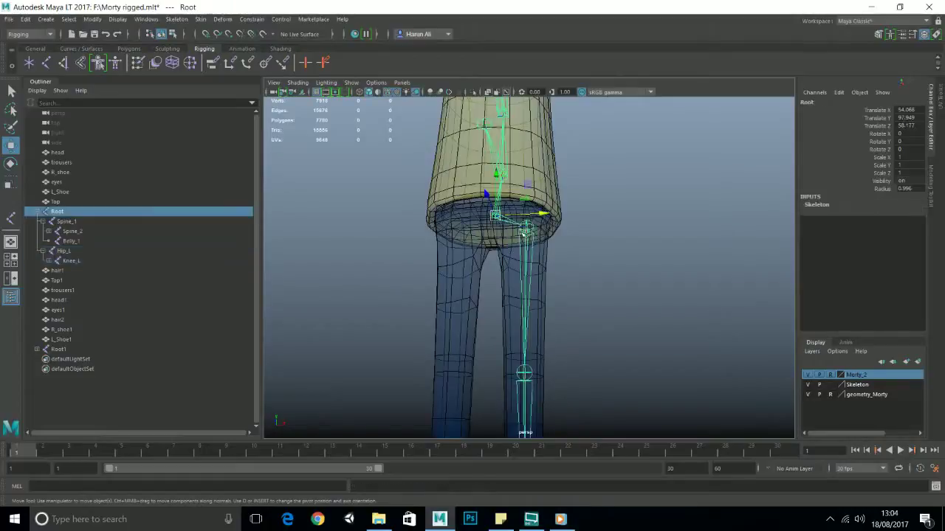
scroll(579, 258, "down", 5)
mouse_move(573, 262)
left_mouse_down("alt")
mouse_move(670, 313)
mouse_move(559, 257)
mouse_move(612, 282)
mouse_move(570, 269)
mouse_move(682, 296)
mouse_move(577, 273)
left_mouse_up("alt")
key("ctrl+z")
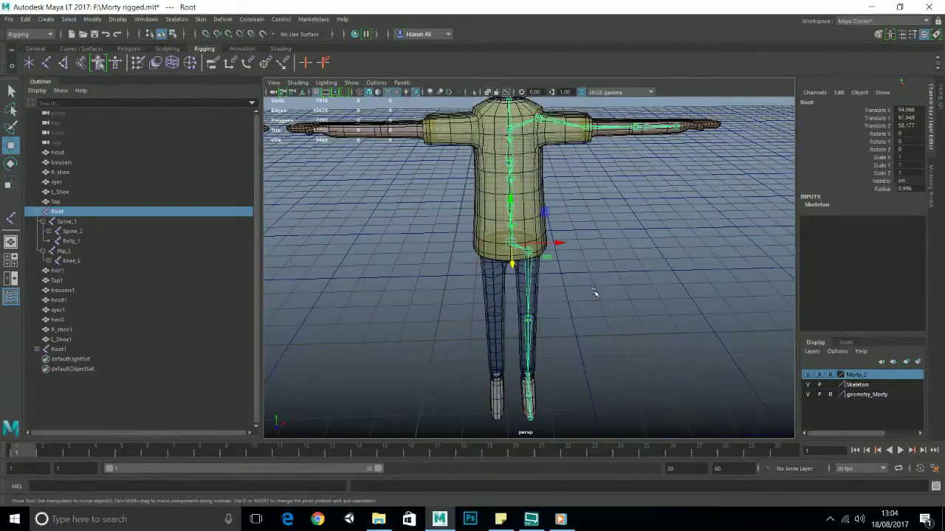
right_click_drag(594, 293, 575, 255, "alt")
left_click_drag(576, 254, 570, 236, "alt")
scroll(576, 241, "up", 3)
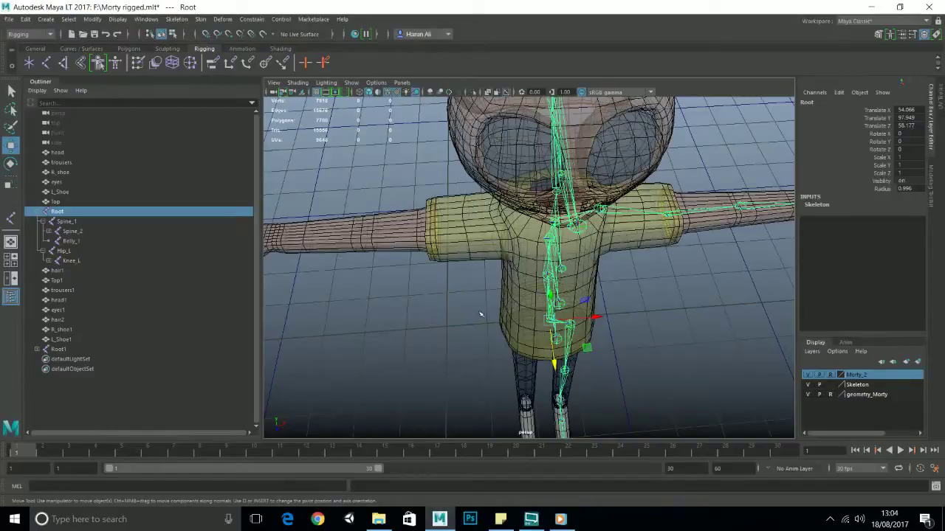
scroll(480, 319, "down", 5)
scroll(479, 292, "up", 3)
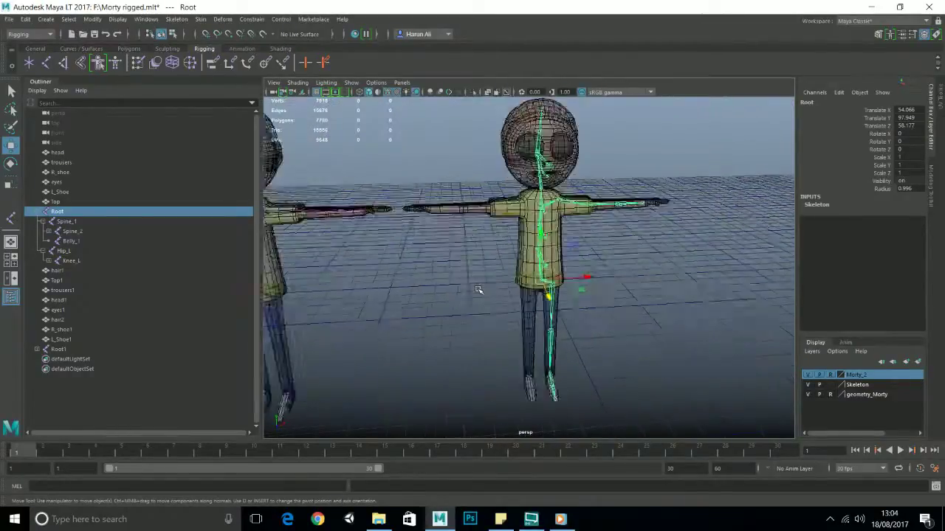